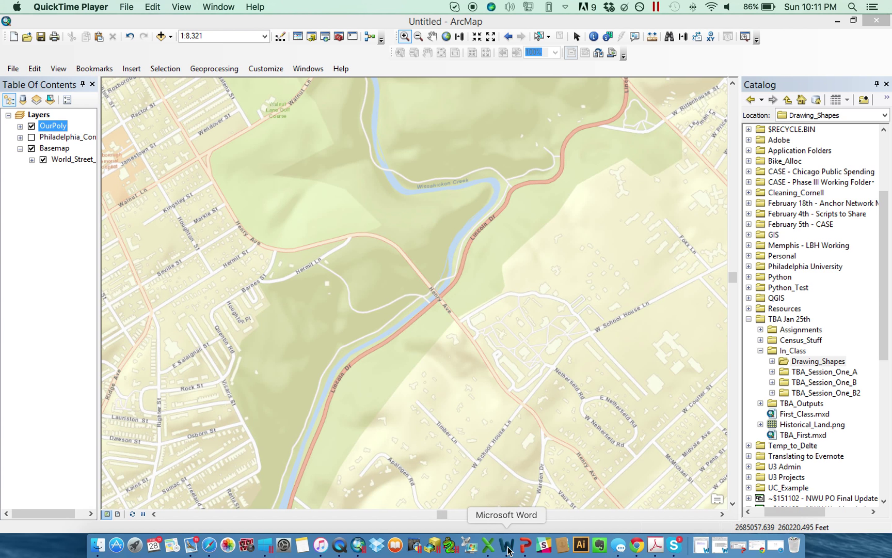
# Step: Show the Class Cross Offs checklist in Word, then drag it down to reveal the ArcMap map
pyautogui.click(507, 551)
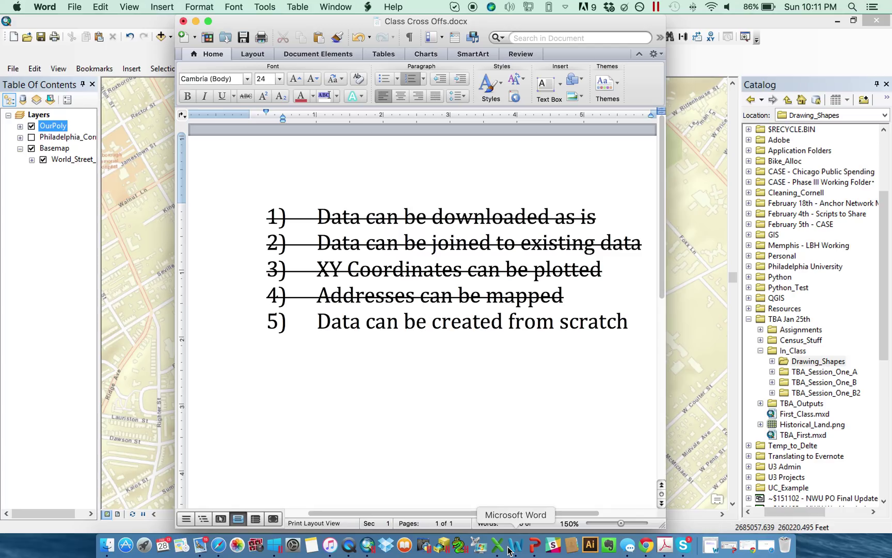
pyautogui.hscroll(3, 543, 491)
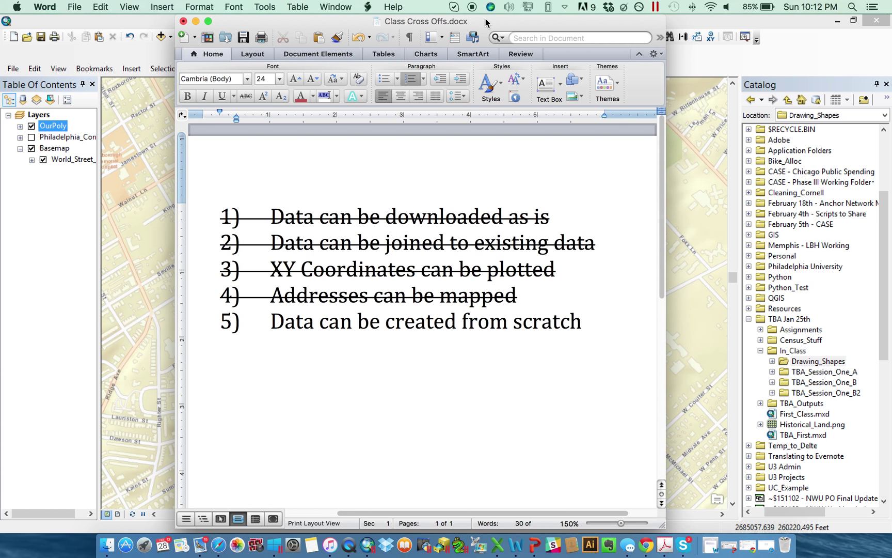
pyautogui.moveTo(488, 23); pyautogui.dragTo(598, 496)
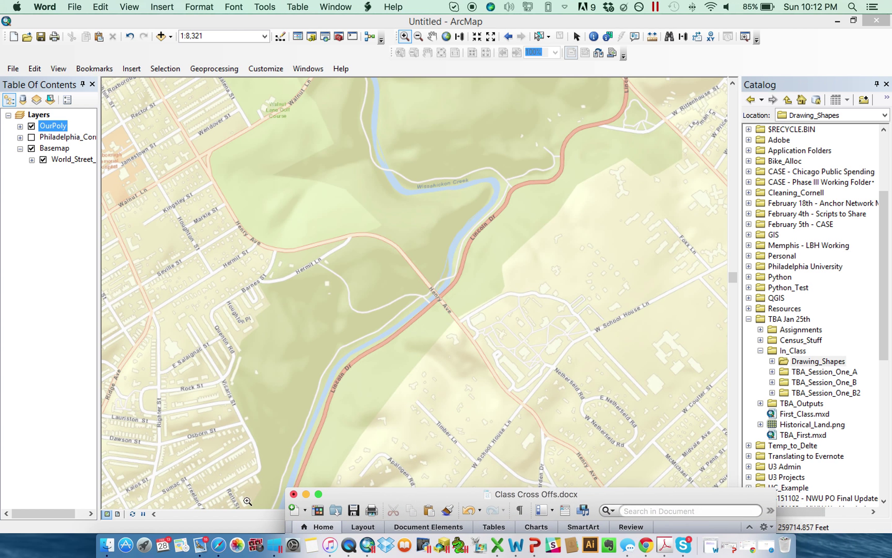
# Step: Minimize Word and add New File Geodatabase.gdb to Drawing_Shapes beside OurPoly.shp
pyautogui.click(306, 494)
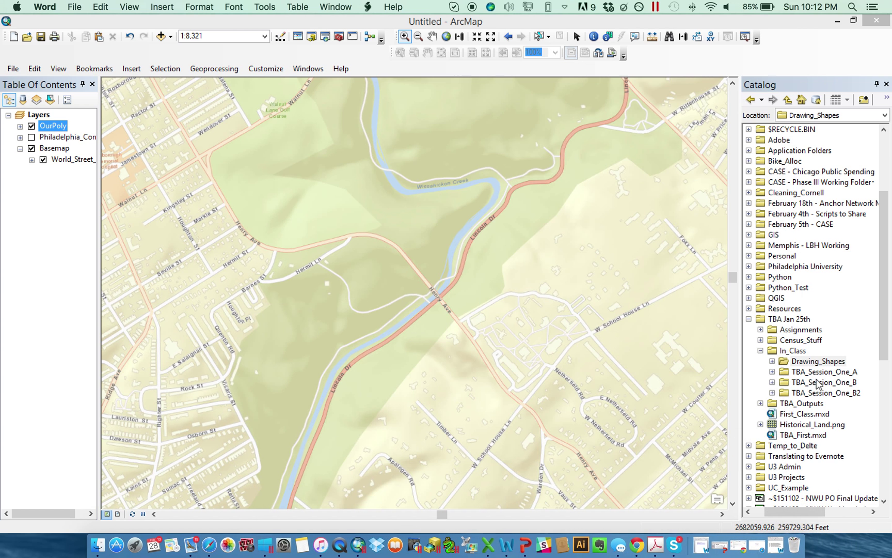
pyautogui.click(774, 361)
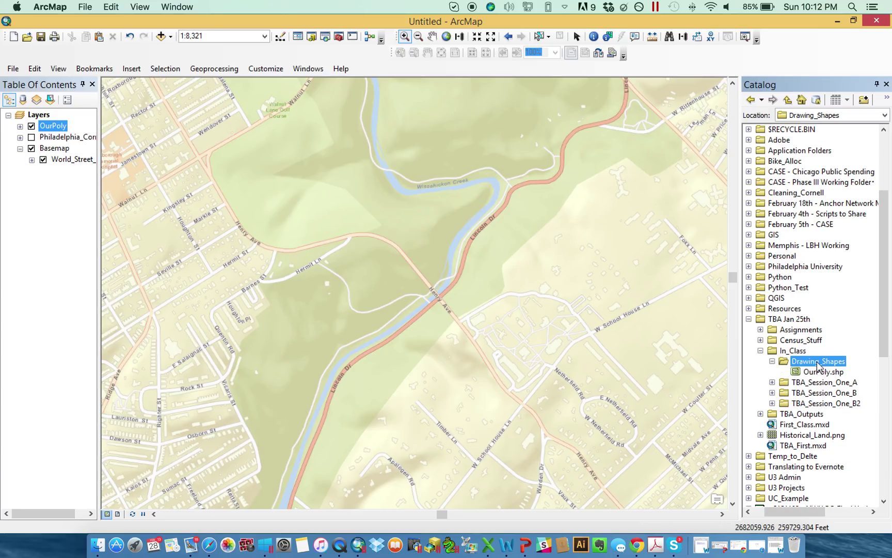
pyautogui.rightClick(791, 361)
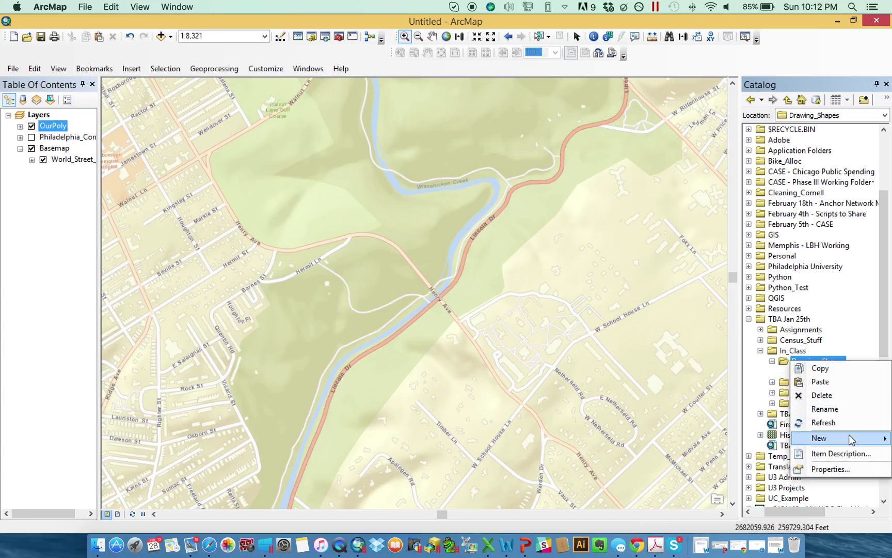
pyautogui.moveTo(852, 437)
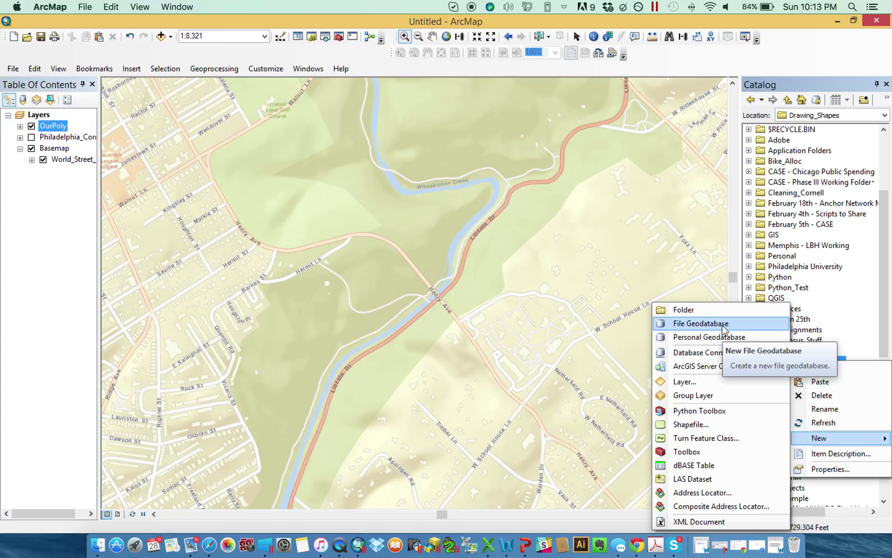
pyautogui.click(722, 327)
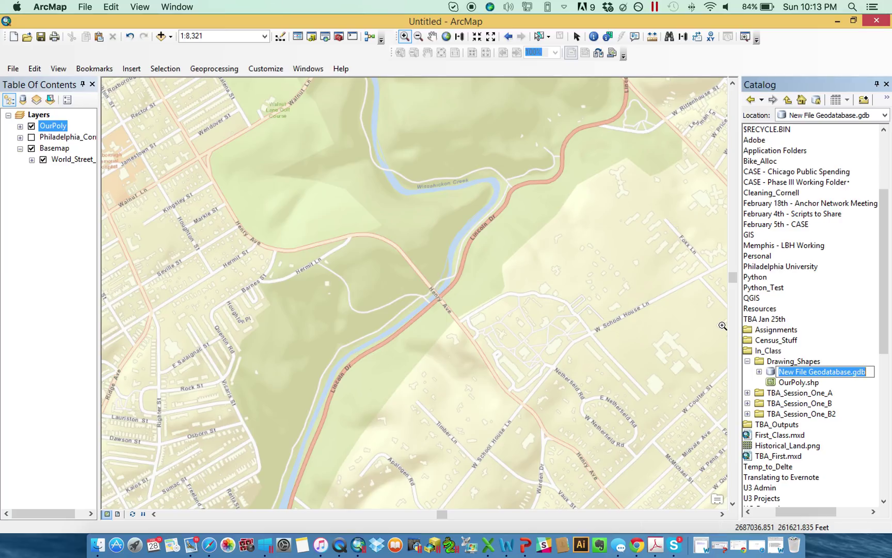
# Step: Name the new geodatabase OurGDB.gdb and browse its context menu
pyautogui.write('OurG')
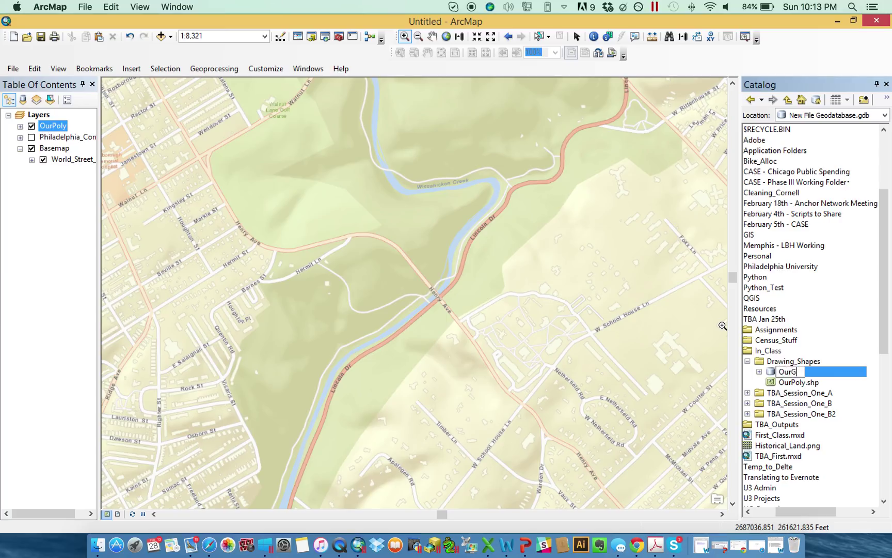
pyautogui.write('DB')
pyautogui.press('Return')
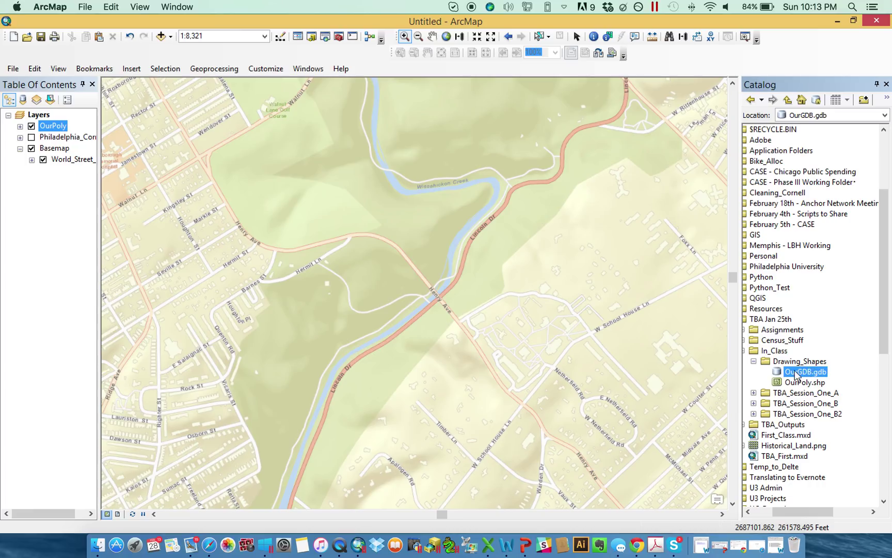
pyautogui.rightClick(795, 376)
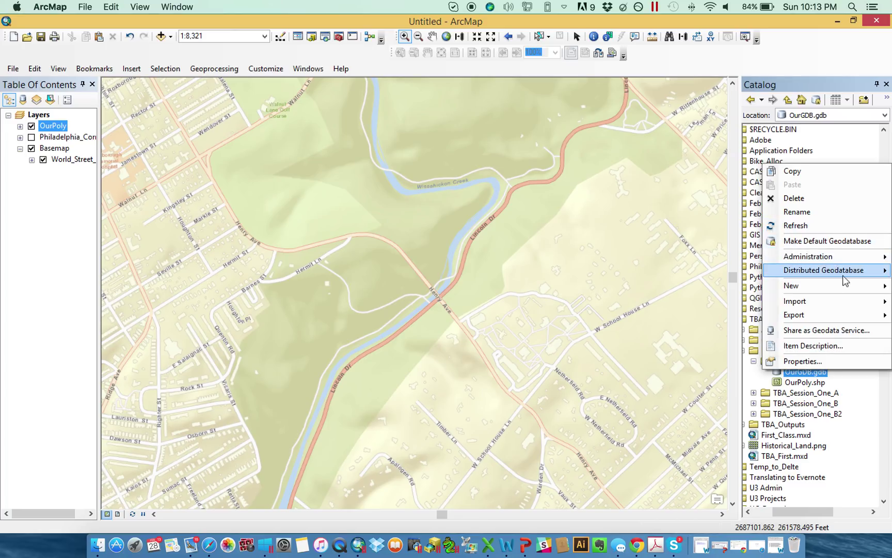
pyautogui.moveTo(841, 259)
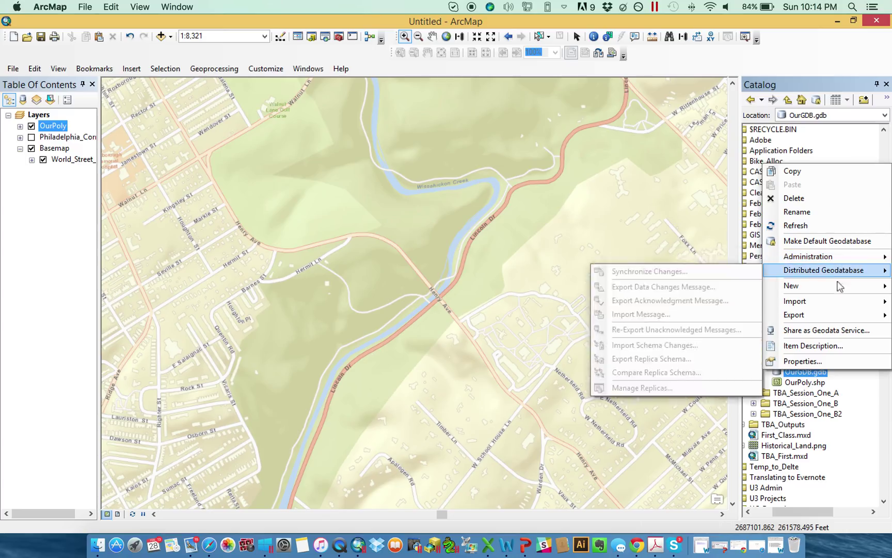
pyautogui.moveTo(837, 284)
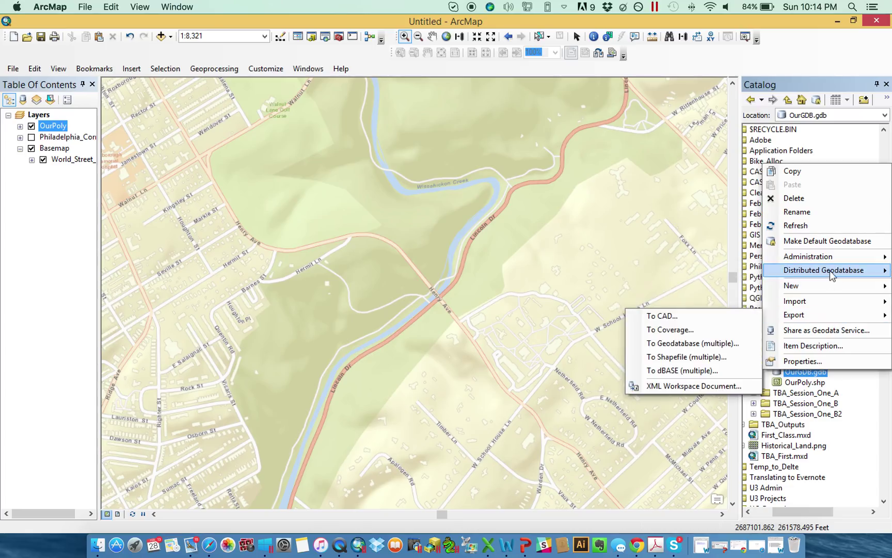
pyautogui.moveTo(808, 281)
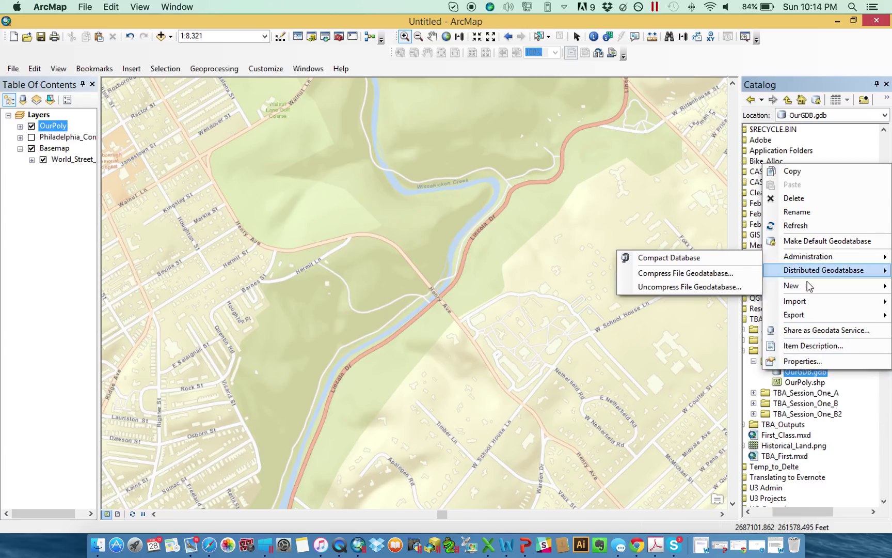
# Step: Open Database Properties for OurGDB.gdb on the Domains tab
pyautogui.click(815, 361)
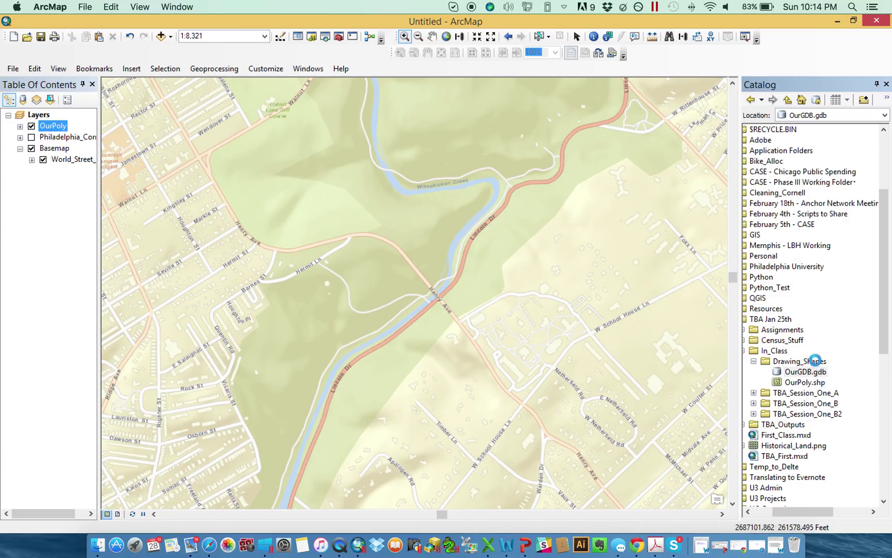
pyautogui.click(324, 128)
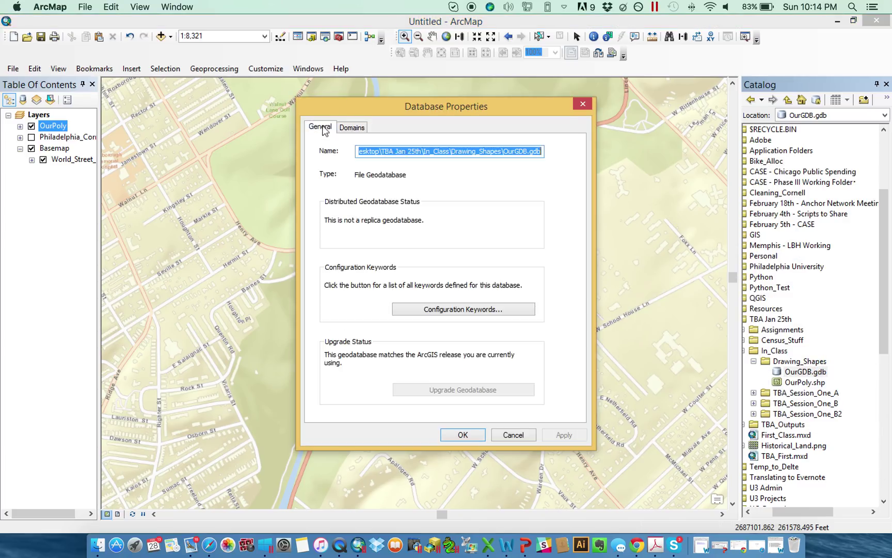
pyautogui.click(359, 130)
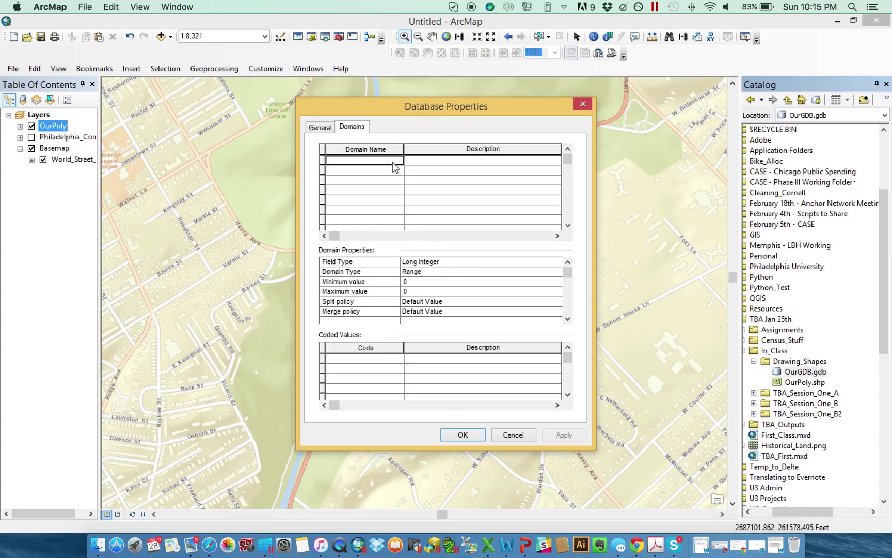
# Step: Create a Text domain named Type with description 'Type of Land Use'
pyautogui.click(466, 263)
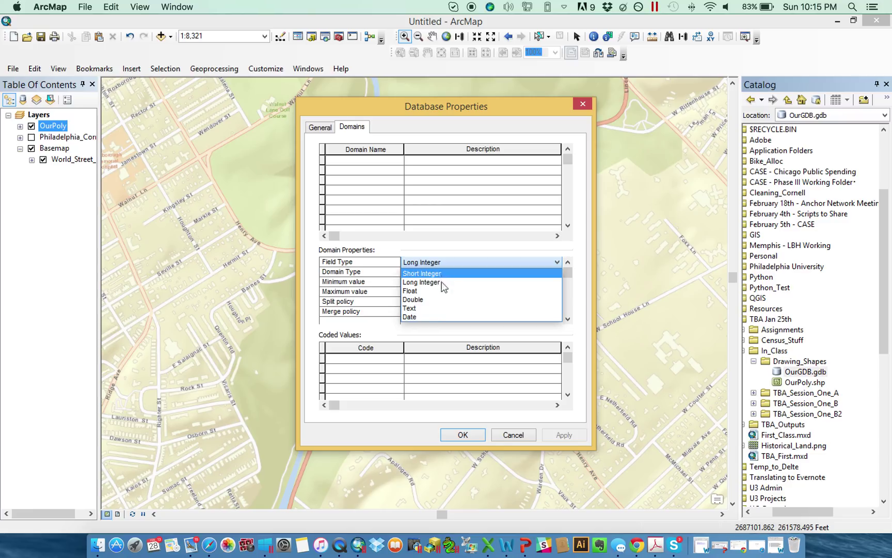
pyautogui.click(446, 308)
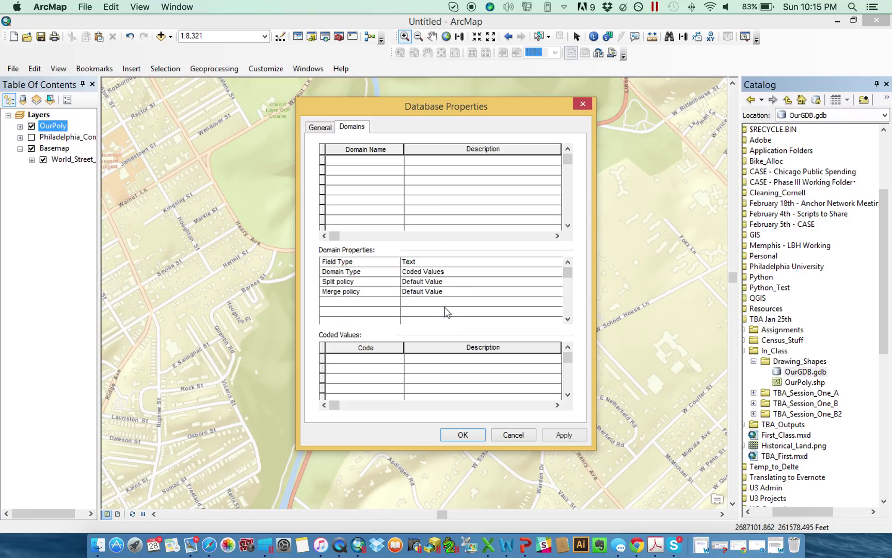
pyautogui.click(375, 160)
pyautogui.write('Type')
pyautogui.press('Tab')
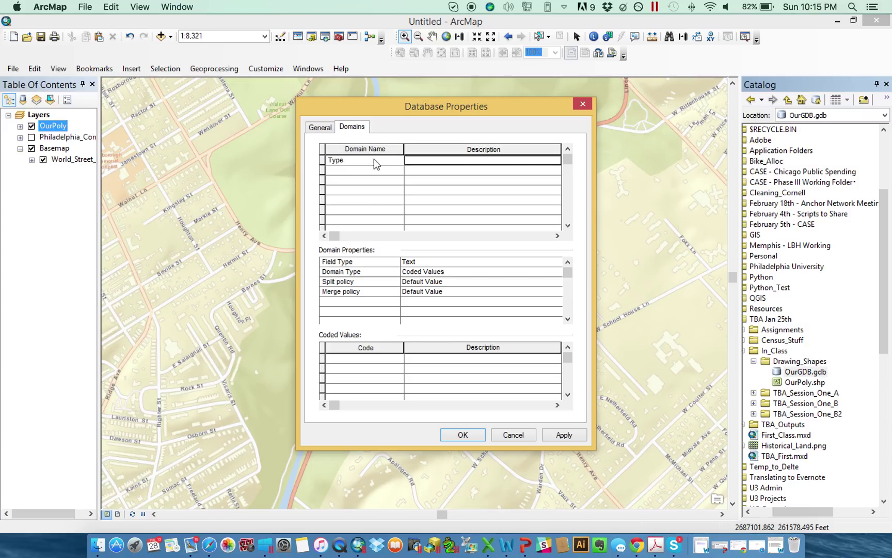
pyautogui.write('Ty')
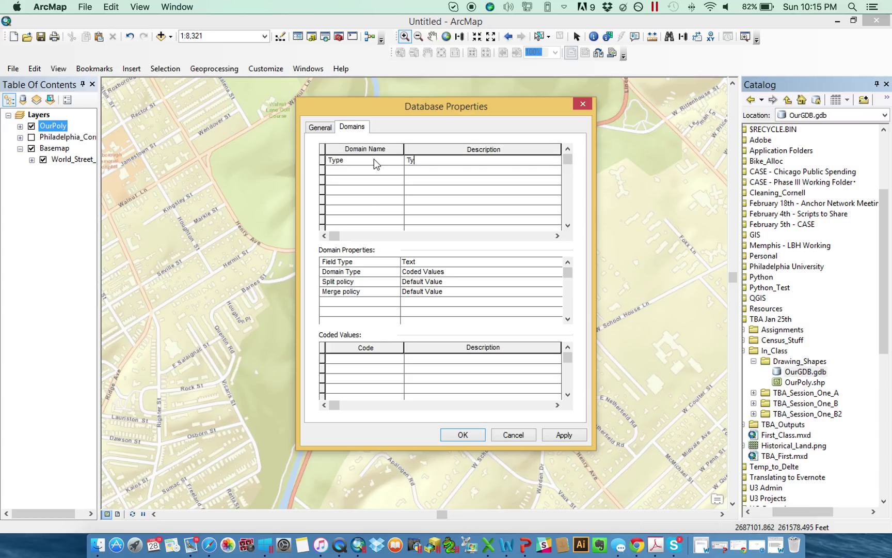
pyautogui.write('pe of Land Use')
# Step: Add the coded values Park and Building to the Type domain
pyautogui.click(390, 364)
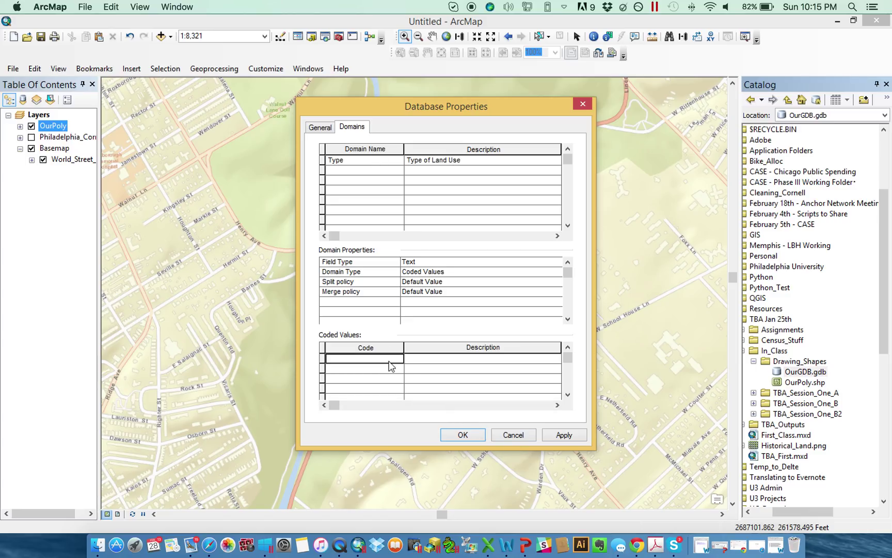
pyautogui.write('Park')
pyautogui.press('Tab')
pyautogui.write('Pa')
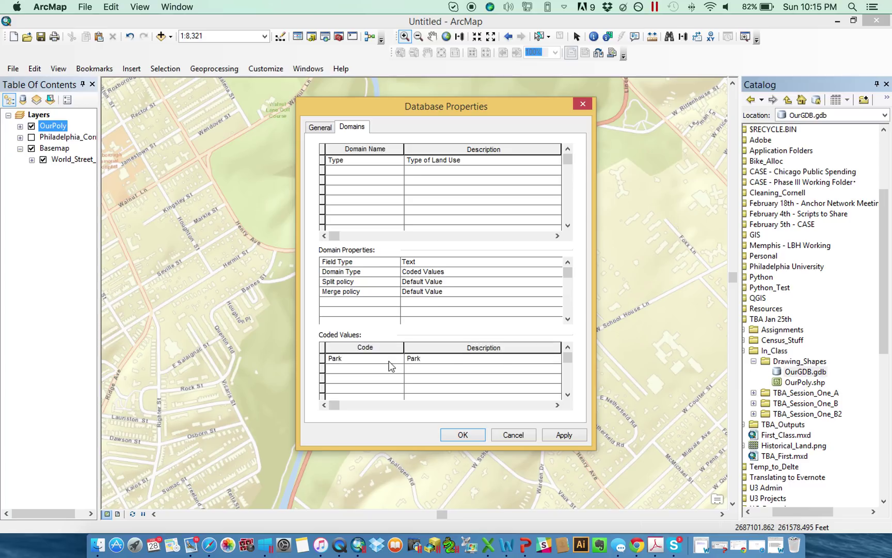
pyautogui.write('rk')
pyautogui.click(381, 369)
pyautogui.write('Building')
pyautogui.press('Tab')
pyautogui.write('Bu')
# Step: Add the coded values Road and Water, then apply and save the domain
pyautogui.click(362, 376)
pyautogui.write('Road')
pyautogui.press('Tab')
pyautogui.write('Road')
pyautogui.click(362, 388)
pyautogui.write('Water')
pyautogui.press('Tab')
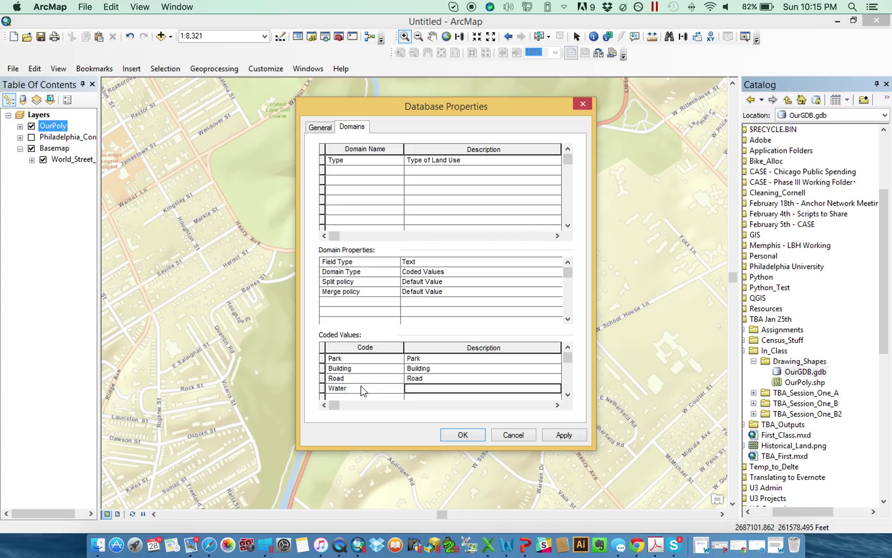
pyautogui.write('Water')
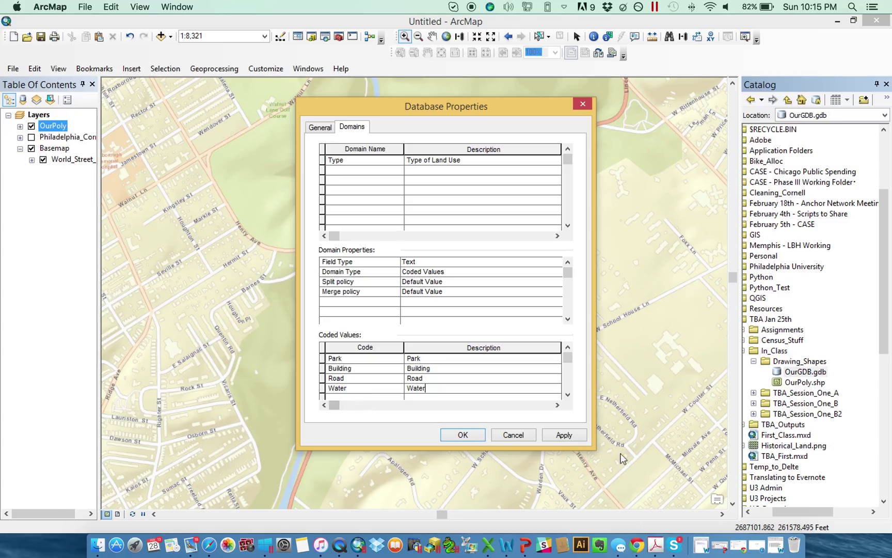
pyautogui.click(574, 437)
pyautogui.click(463, 435)
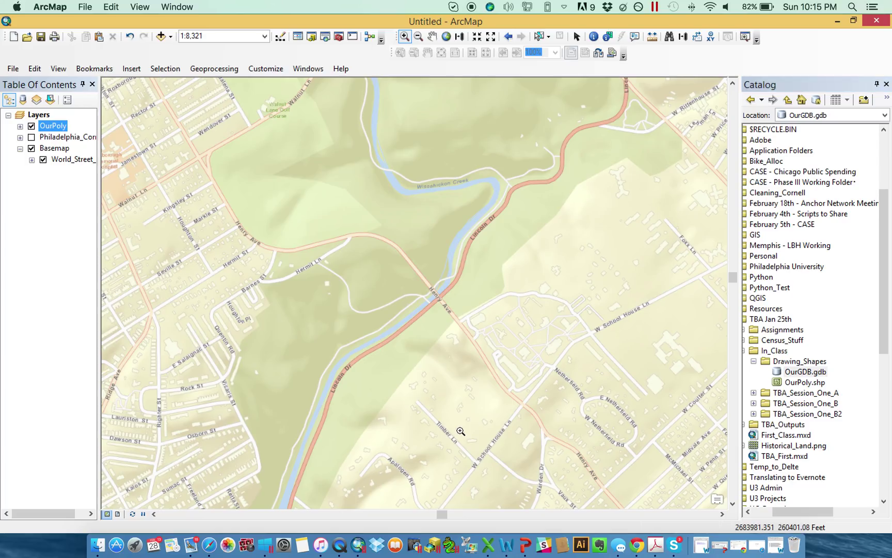
# Step: Export Philadelphia_Correct into OurGDB.gdb as feature class Philly using Feature Class to Feature Class
pyautogui.rightClick(812, 372)
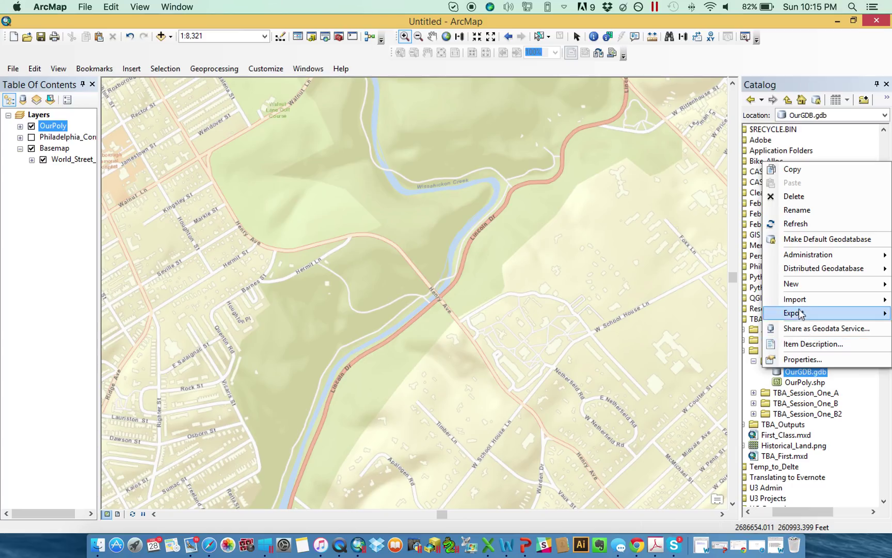
pyautogui.moveTo(798, 306)
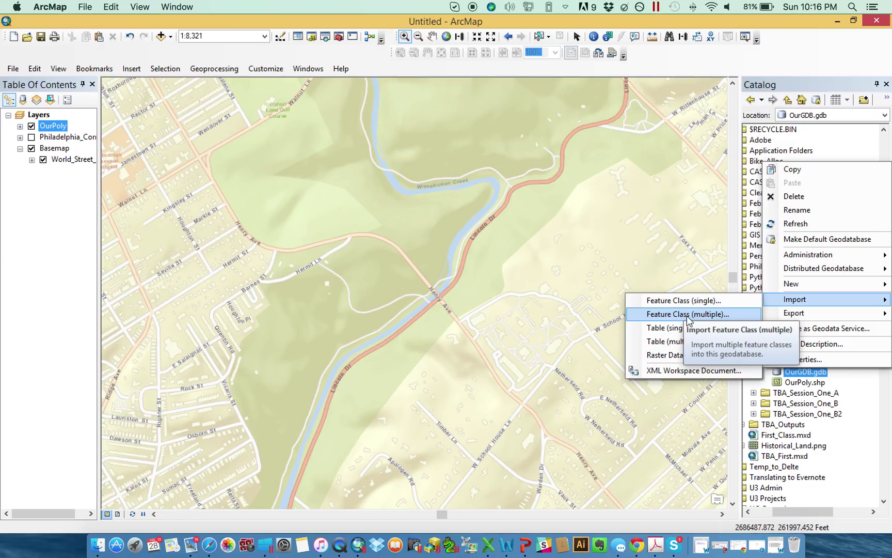
pyautogui.click(687, 315)
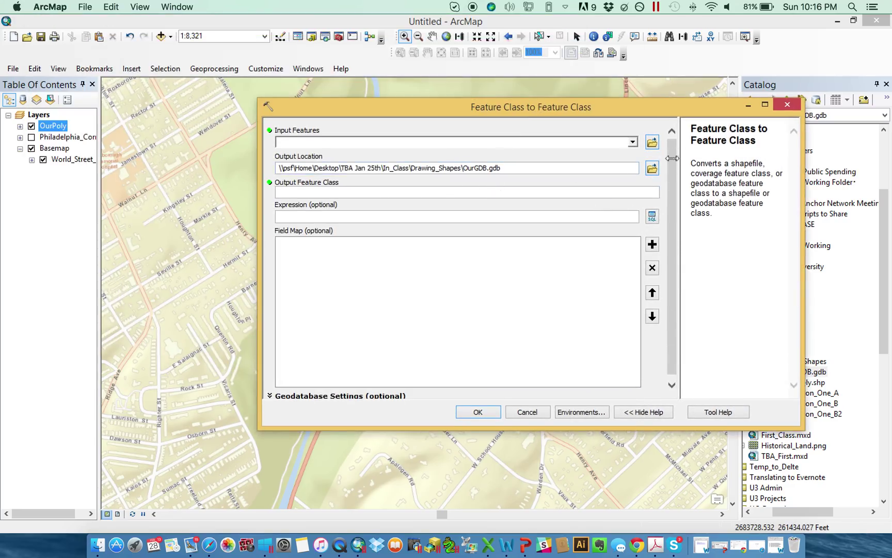
pyautogui.click(633, 142)
pyautogui.click(336, 165)
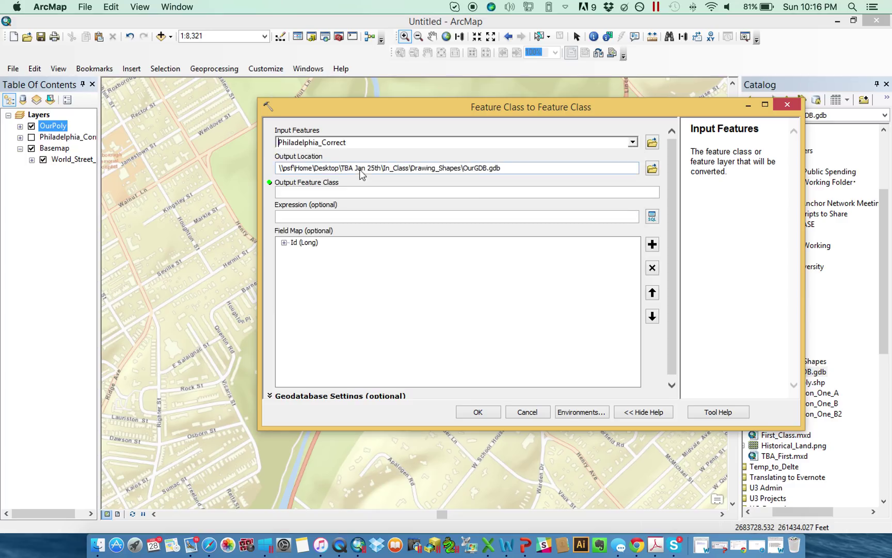
pyautogui.click(367, 196)
pyautogui.write('Philly')
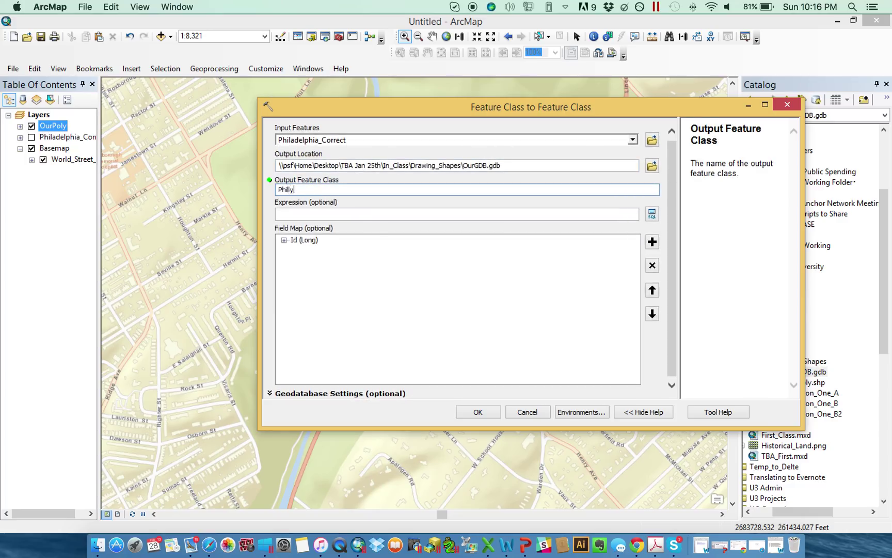
pyautogui.click(356, 216)
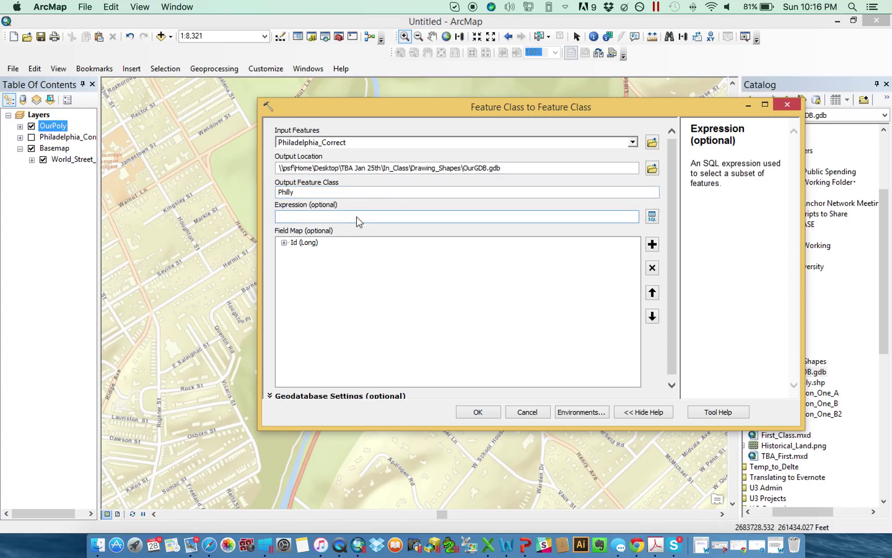
pyautogui.scroll(-1, 671, 262)
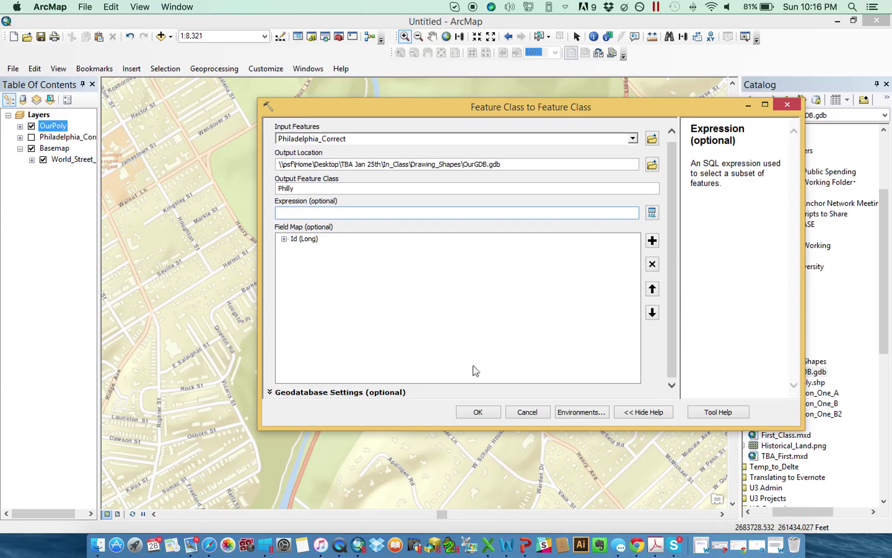
pyautogui.click(478, 412)
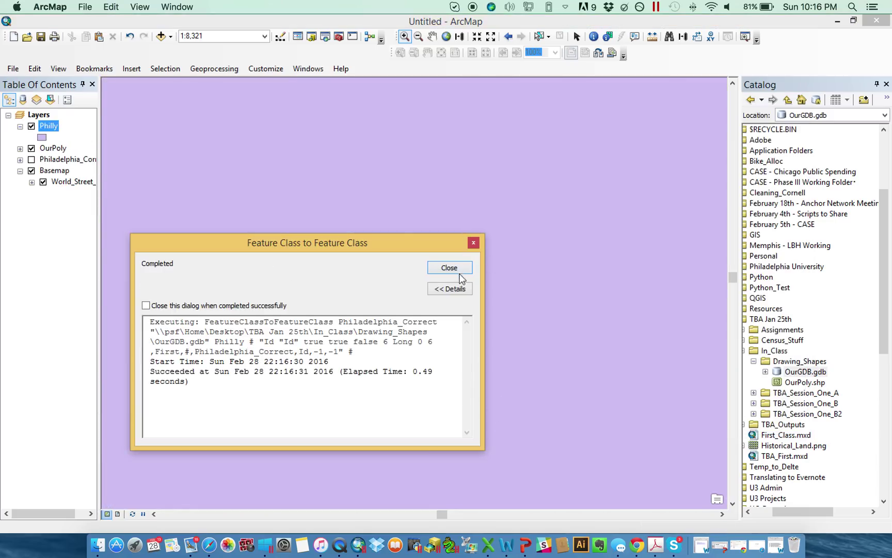
pyautogui.click(457, 271)
# Step: Return to the previous extent and toggle the basemap and Philly layers to compare them
pyautogui.click(508, 36)
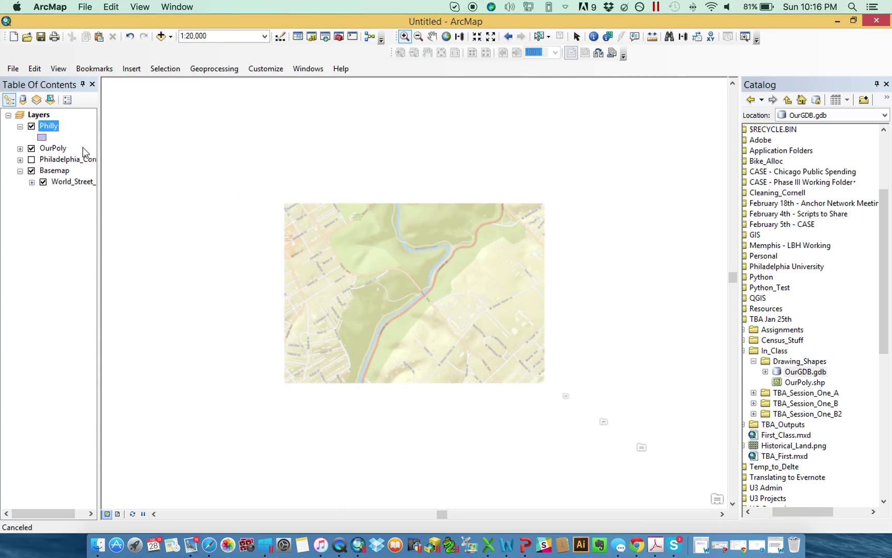
pyautogui.scroll(-1, 606, 81)
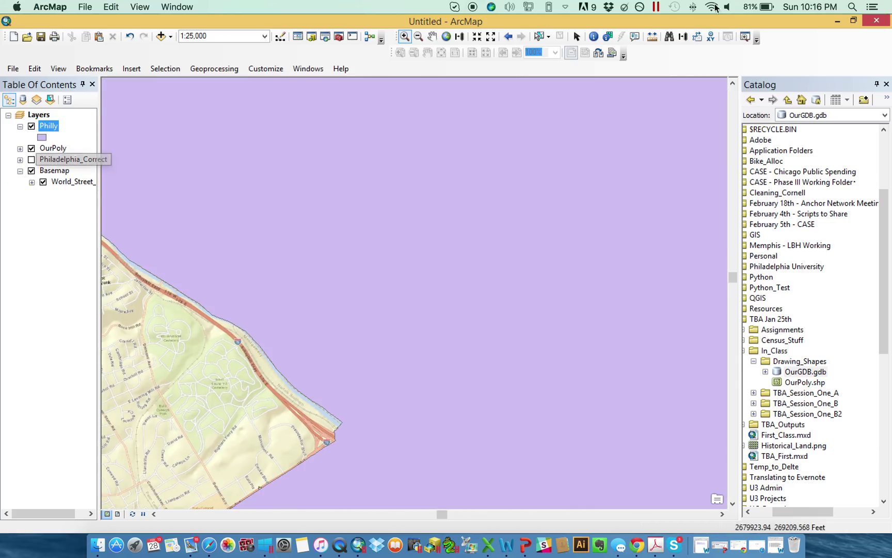
pyautogui.click(31, 170)
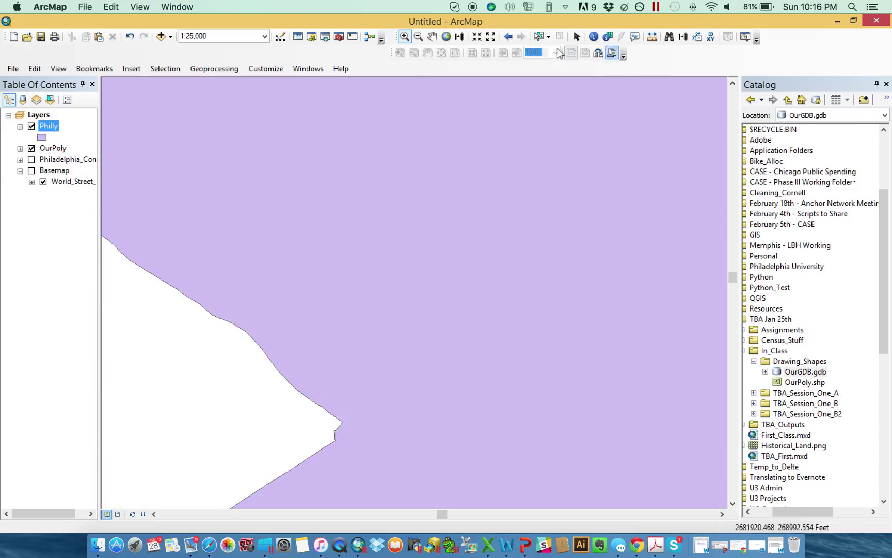
pyautogui.click(508, 37)
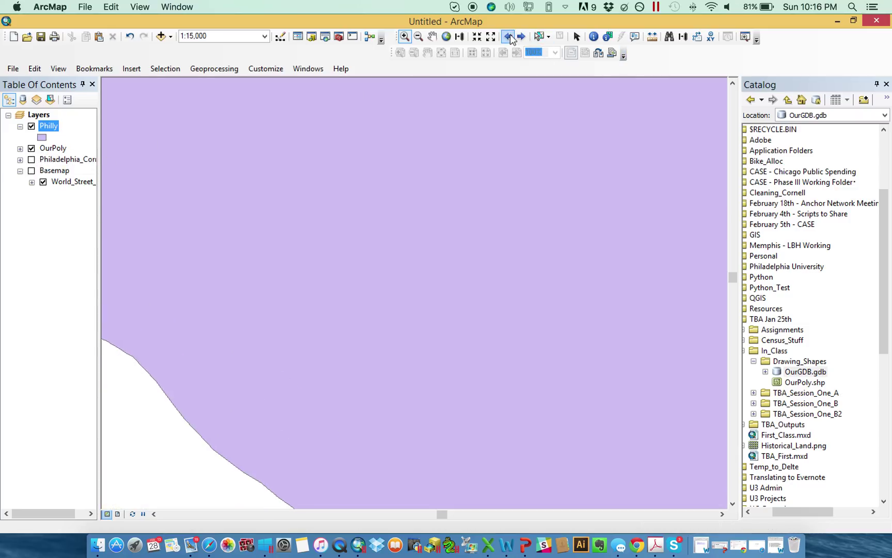
pyautogui.click(32, 170)
pyautogui.click(31, 126)
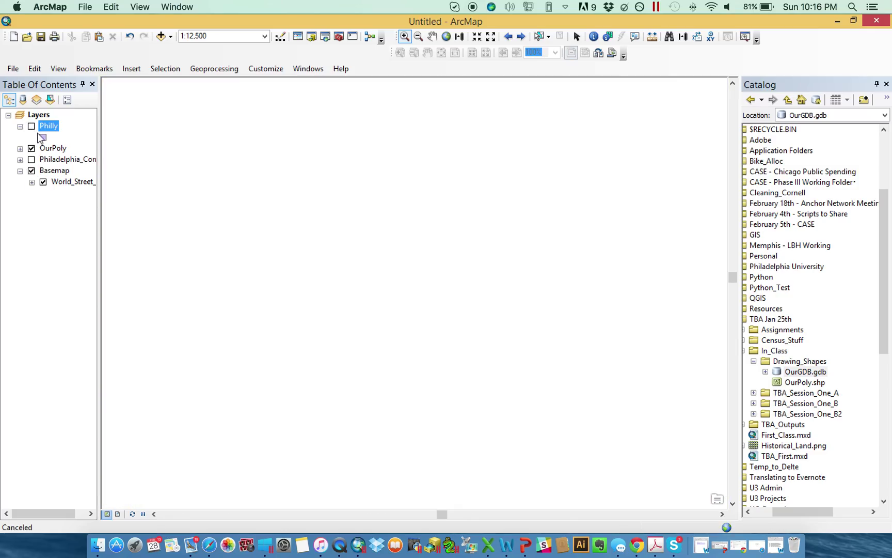
# Step: Bookmark the current view as Demo, then hide the basemap and show Philly again
pyautogui.click(94, 69)
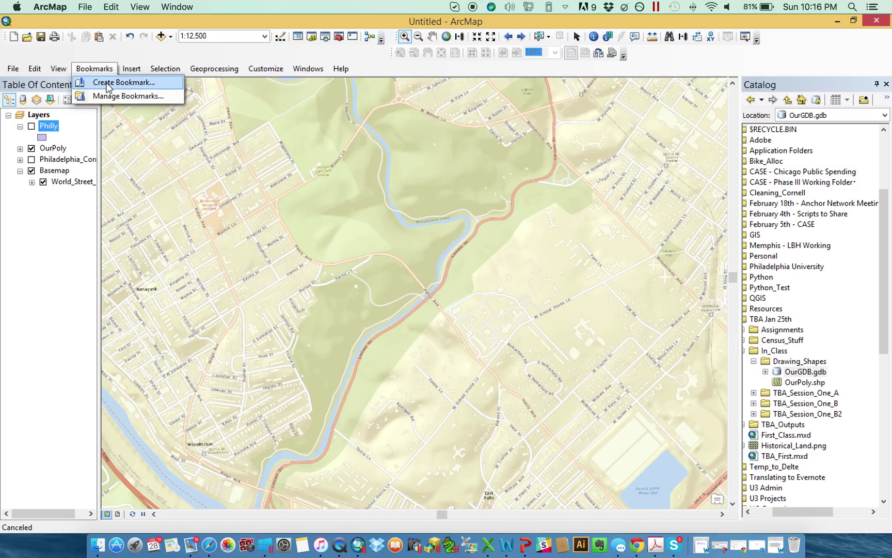
pyautogui.click(106, 80)
pyautogui.write('Demo')
pyautogui.press('Return')
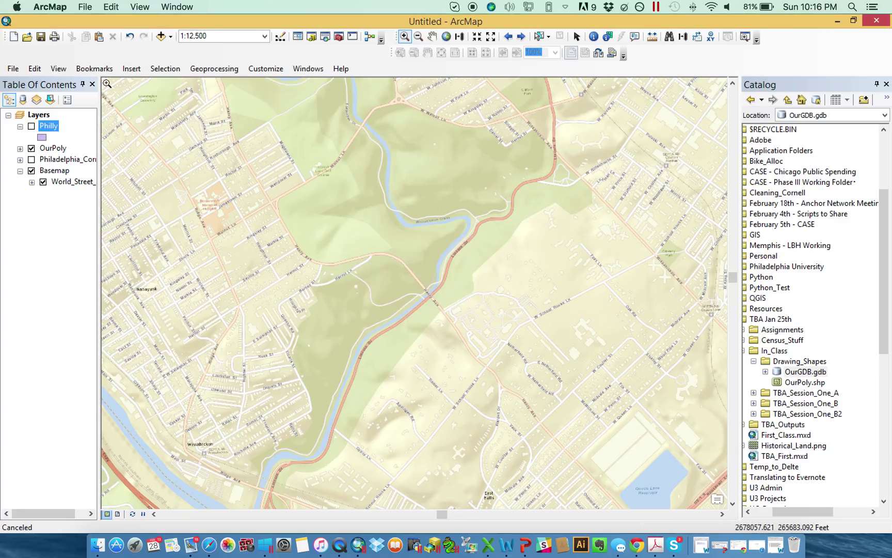
pyautogui.click(32, 170)
pyautogui.click(32, 126)
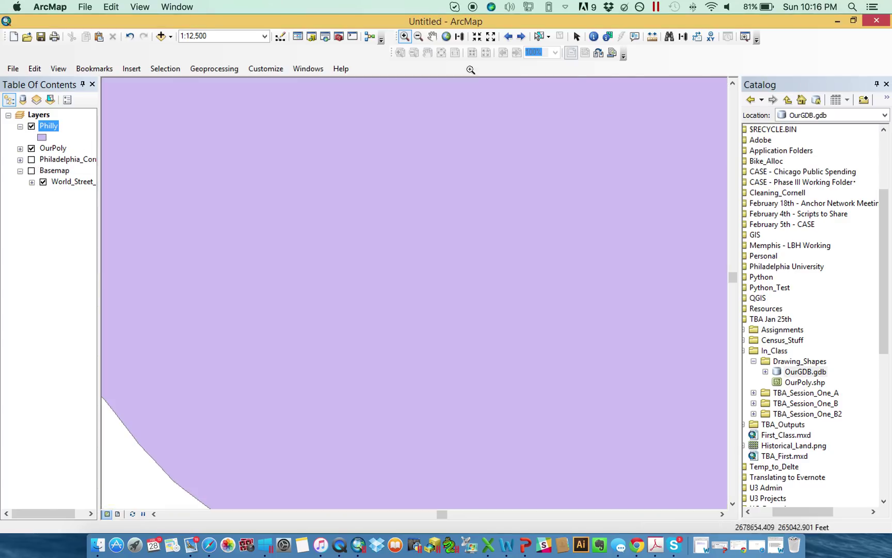
pyautogui.click(513, 39)
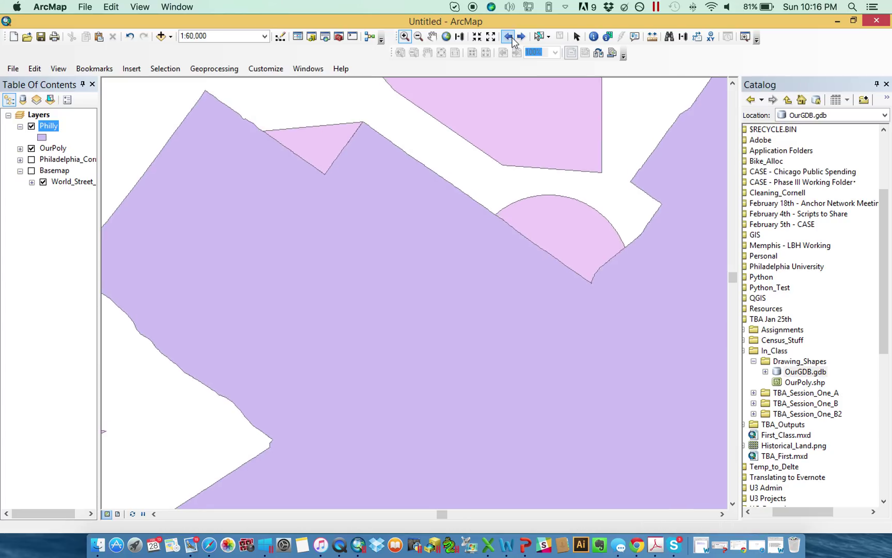
pyautogui.click(512, 38)
# Step: Expand OurGDB.gdb in the Catalog and select the Philly feature class
pyautogui.doubleClick(777, 372)
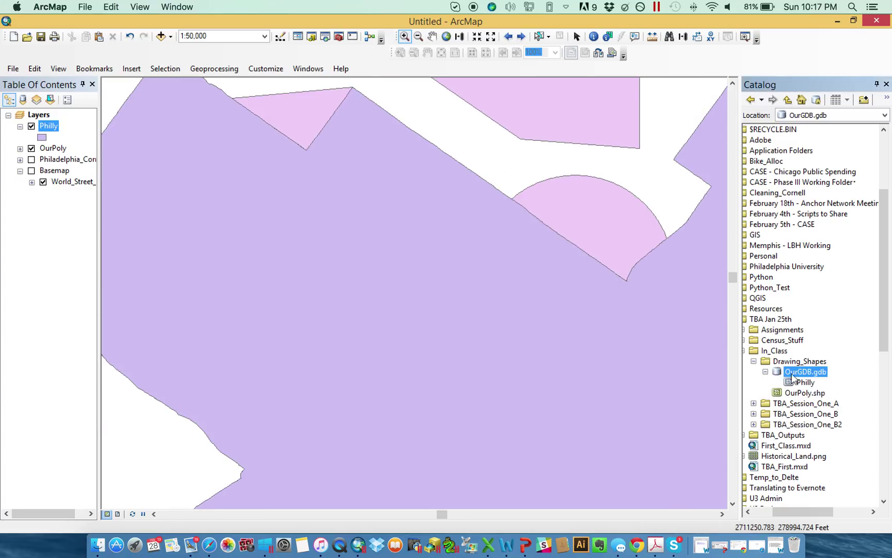
pyautogui.click(766, 372)
pyautogui.click(765, 371)
pyautogui.click(806, 382)
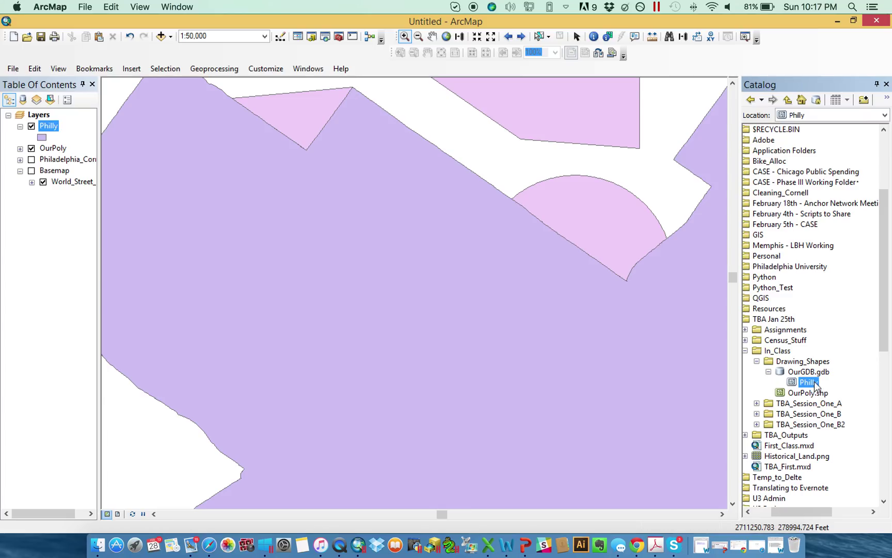
# Step: Disable the f.lux screen tint for an hour
pyautogui.click(640, 6)
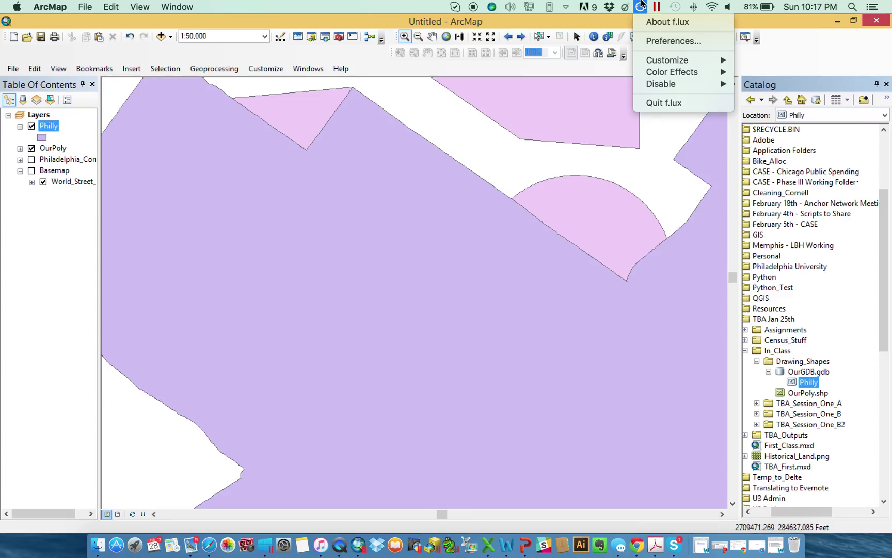
pyautogui.moveTo(688, 85)
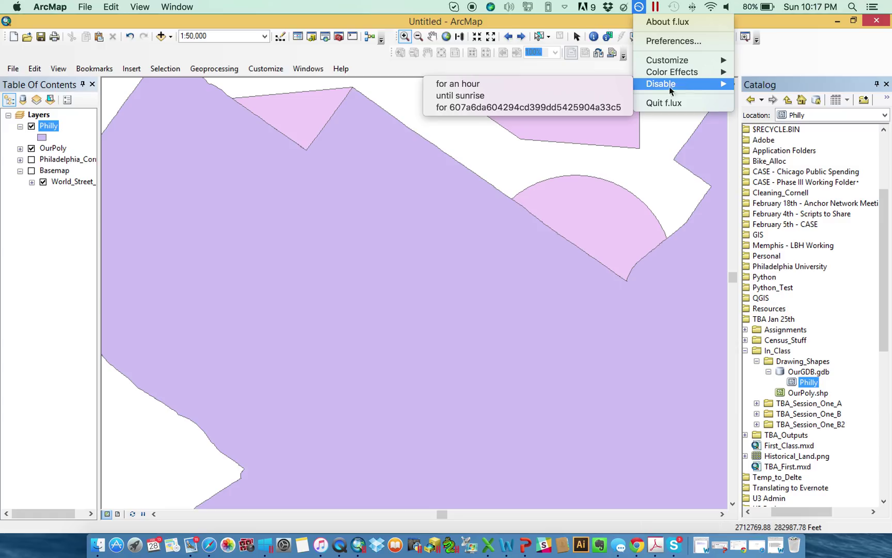
pyautogui.click(495, 87)
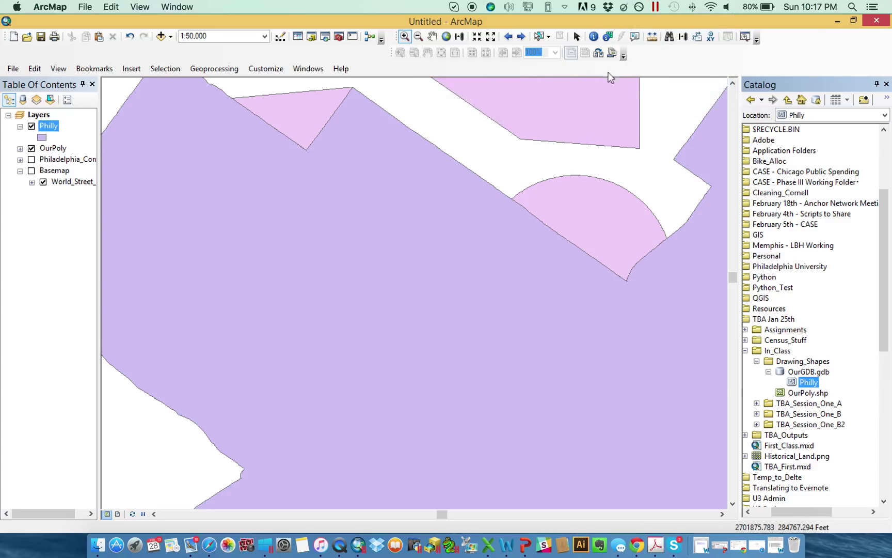
# Step: Drag the Philly feature class from the Catalog onto the map's layer list
pyautogui.click(794, 394)
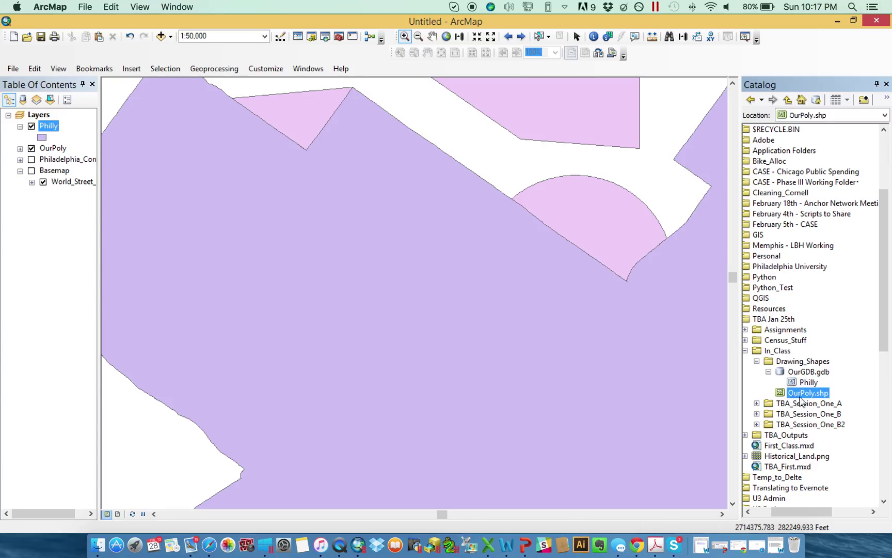
pyautogui.click(811, 381)
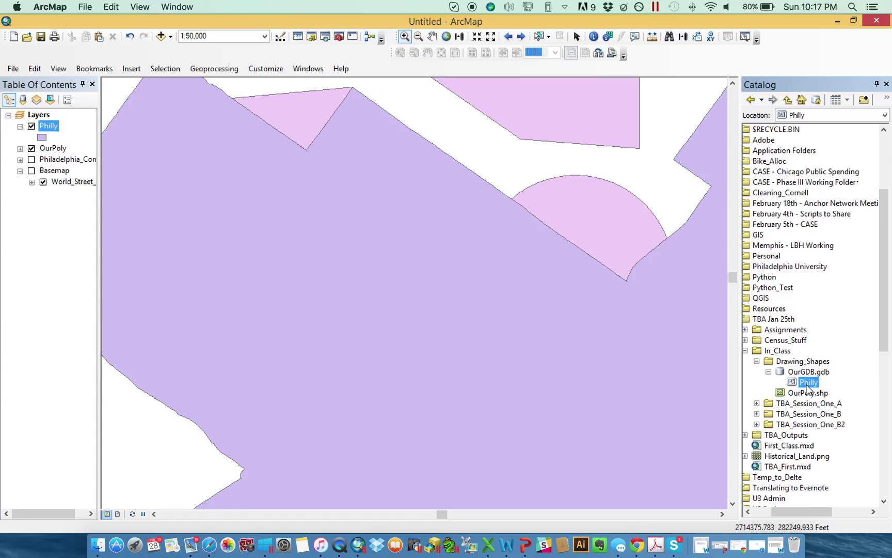
pyautogui.click(802, 394)
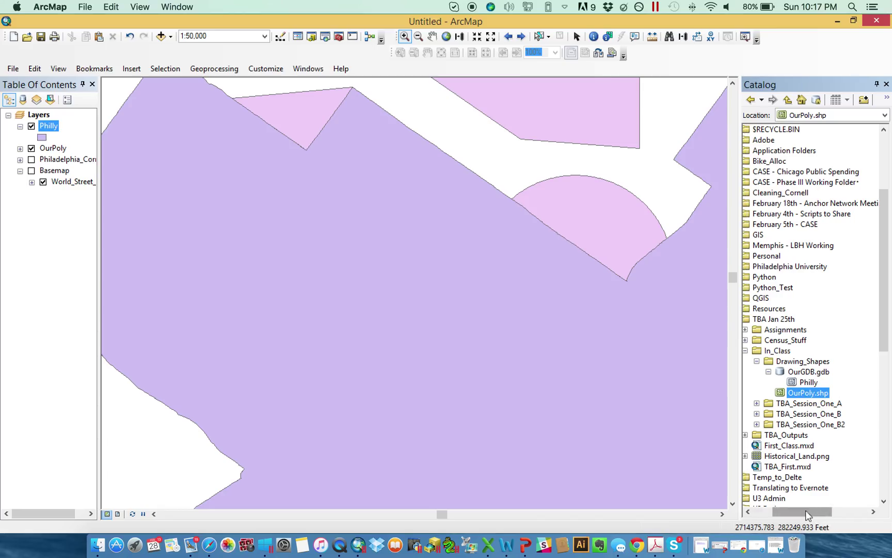
pyautogui.moveTo(806, 512); pyautogui.dragTo(795, 511)
pyautogui.moveTo(830, 382); pyautogui.dragTo(56, 127)
pyautogui.rightClick(57, 127)
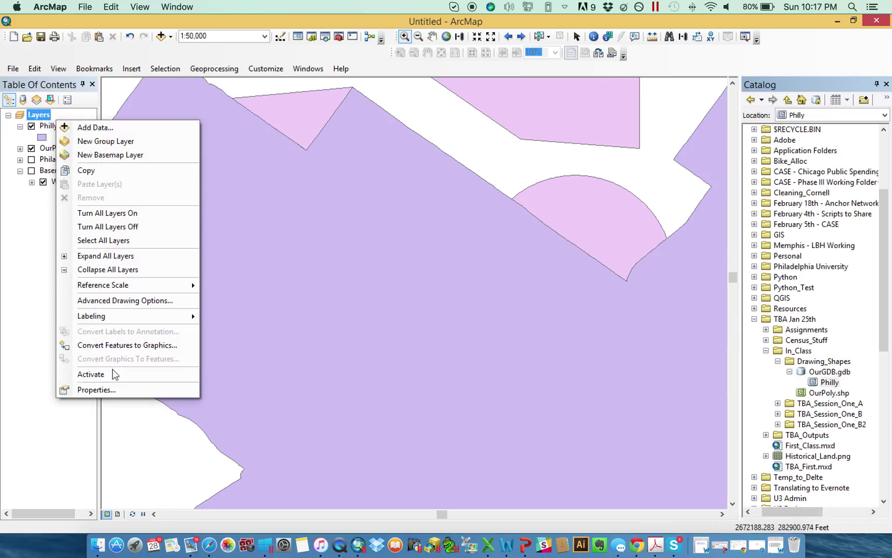
# Step: Open the Philly attribute table and inspect the Shape_Length and Shape_Area columns
pyautogui.rightClick(44, 128)
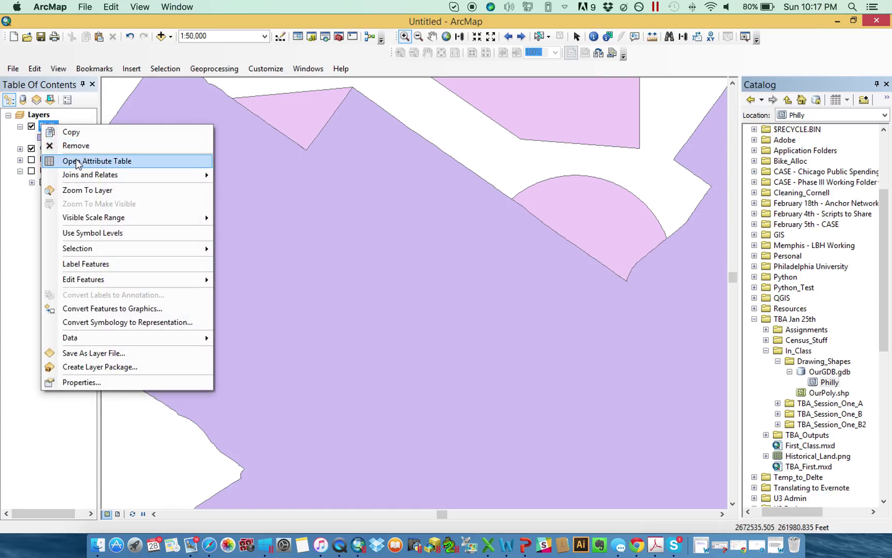
pyautogui.click(83, 161)
pyautogui.click(584, 317)
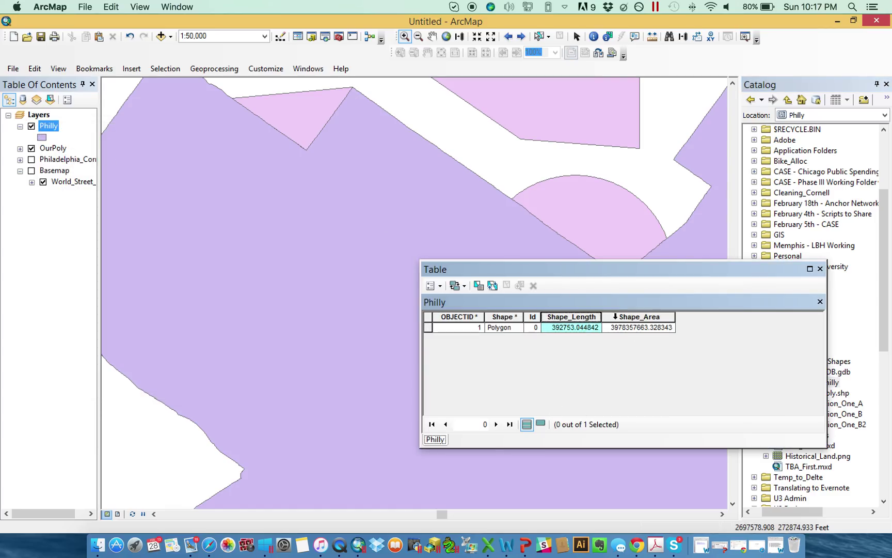
pyautogui.click(622, 317)
pyautogui.click(585, 317)
pyautogui.click(624, 317)
pyautogui.click(590, 317)
pyautogui.click(627, 317)
pyautogui.click(590, 317)
# Step: Add a Text field named Random to the Philly table
pyautogui.click(441, 286)
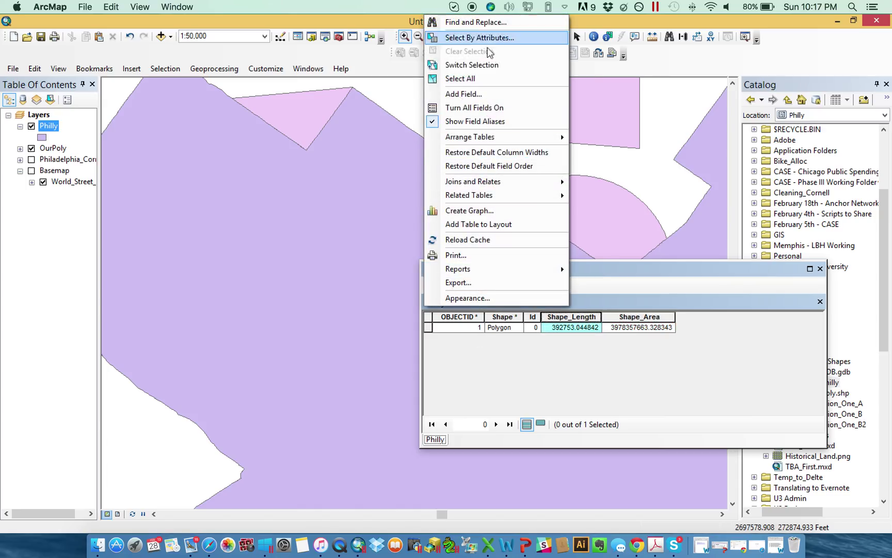
pyautogui.click(485, 98)
pyautogui.click(464, 233)
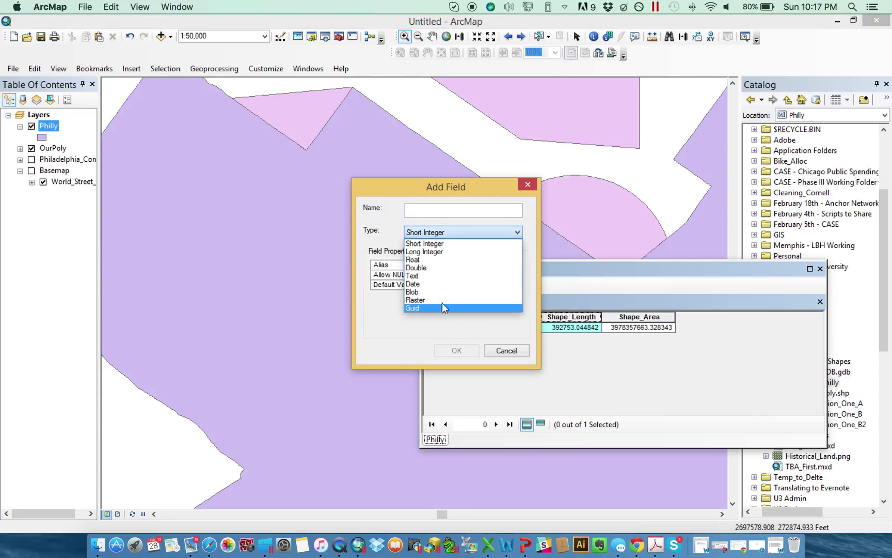
pyautogui.click(443, 207)
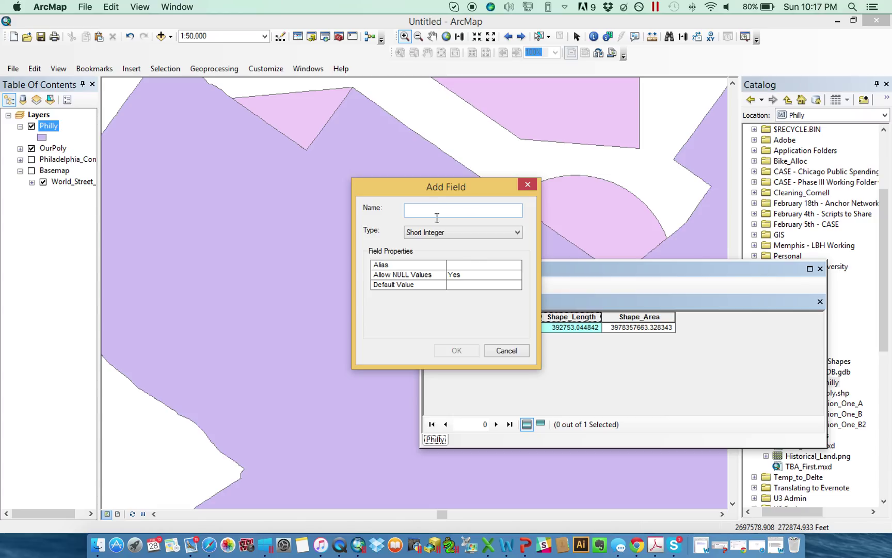
pyautogui.click(462, 283)
pyautogui.click(433, 231)
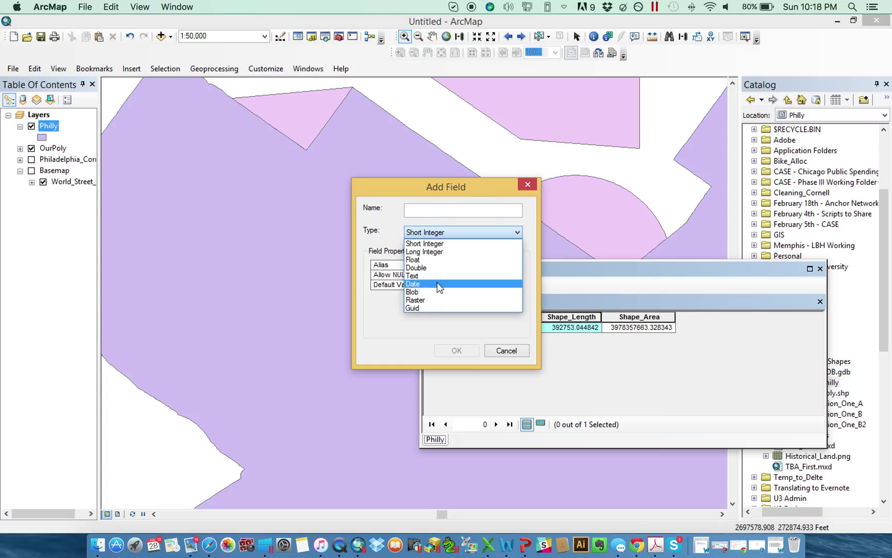
pyautogui.click(428, 276)
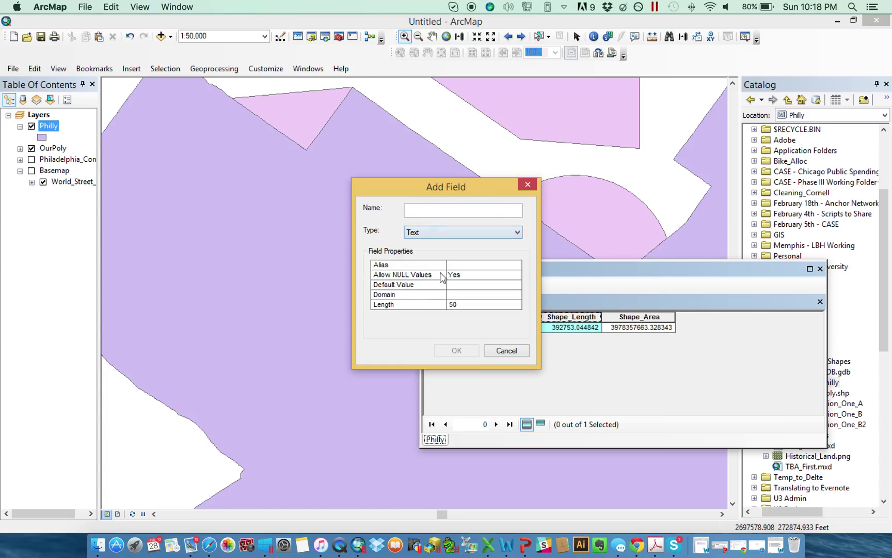
pyautogui.click(446, 210)
pyautogui.write('Random')
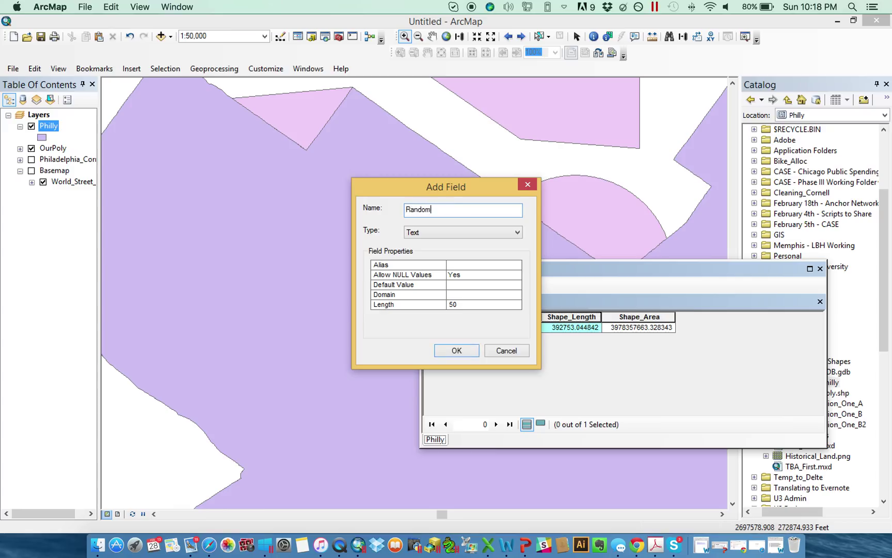
pyautogui.click(477, 284)
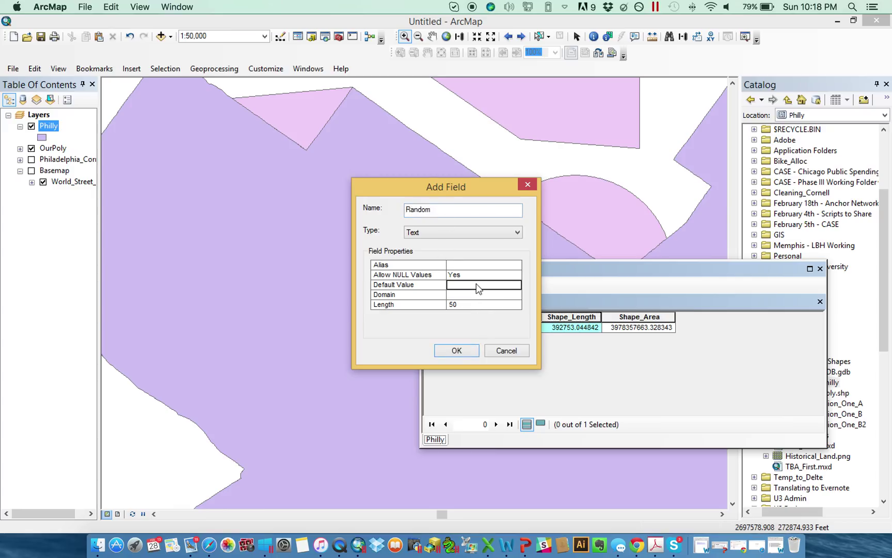
pyautogui.write('Cheese')
pyautogui.click(457, 350)
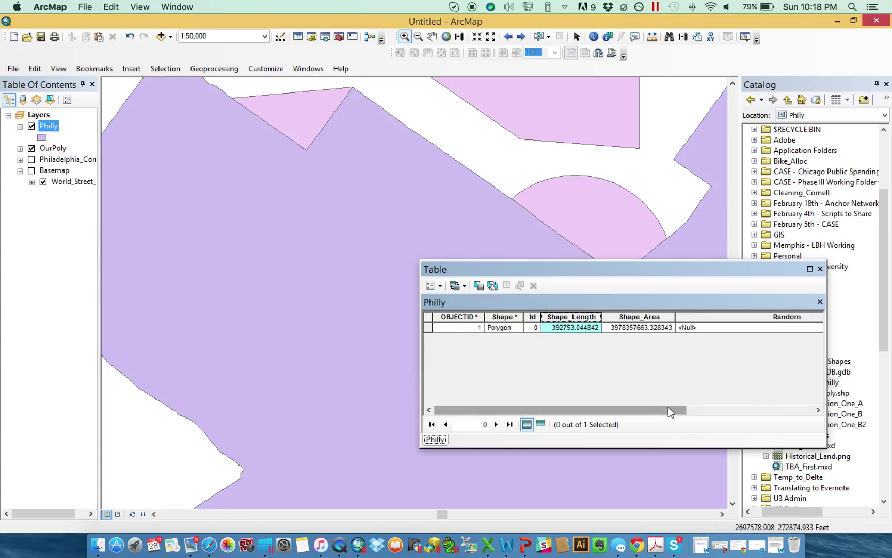
# Step: Select the empty Random value and narrow the Random column
pyautogui.moveTo(668, 406); pyautogui.dragTo(795, 407)
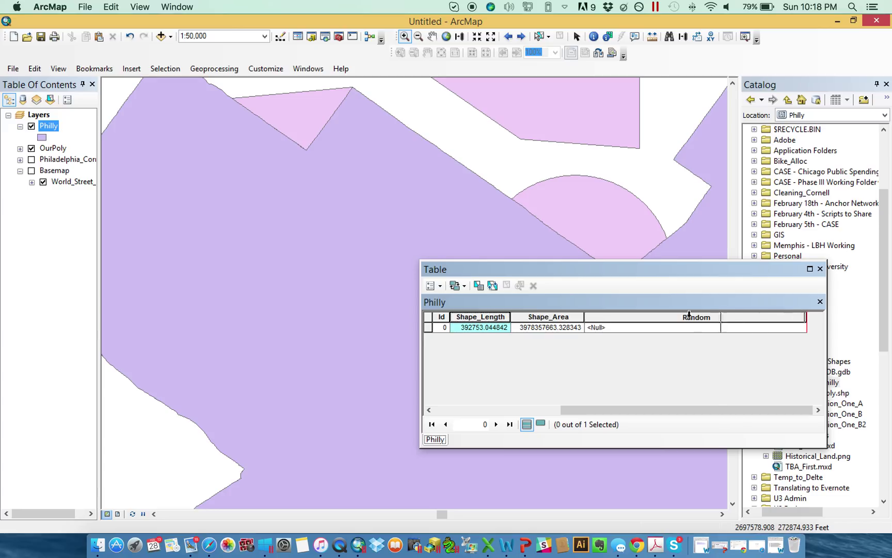
pyautogui.click(702, 330)
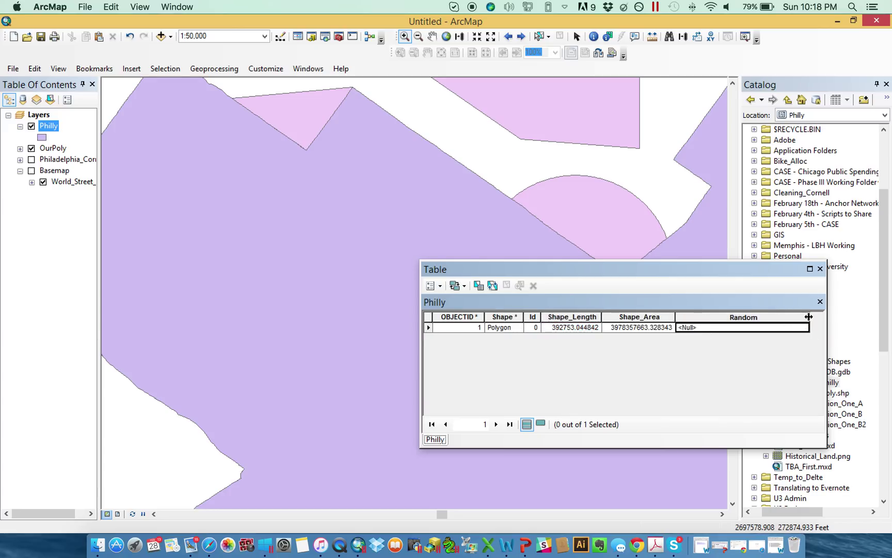
pyautogui.moveTo(809, 316); pyautogui.dragTo(769, 316)
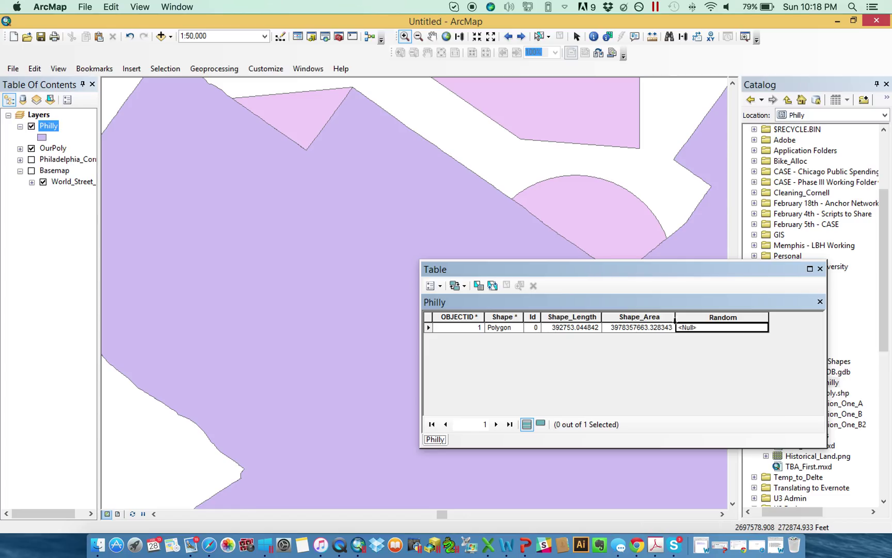
# Step: Cancel a second Add Field attempt and close the Philly attribute table
pyautogui.click(430, 285)
pyautogui.click(461, 95)
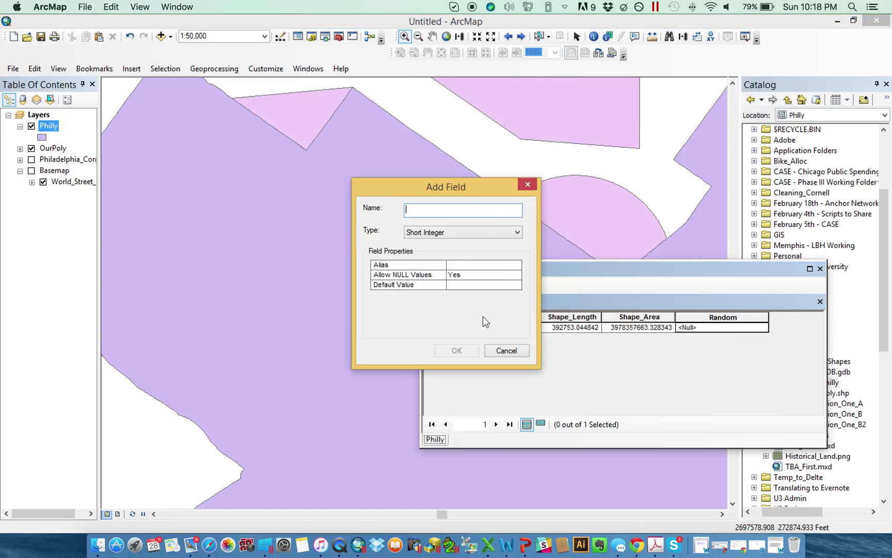
pyautogui.click(457, 235)
pyautogui.click(545, 185)
pyautogui.click(527, 184)
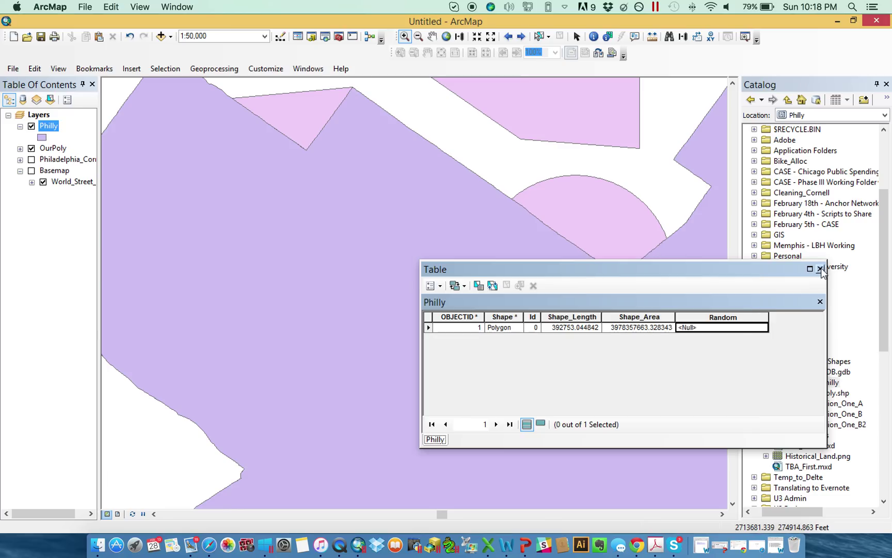
pyautogui.click(819, 269)
pyautogui.rightClick(836, 380)
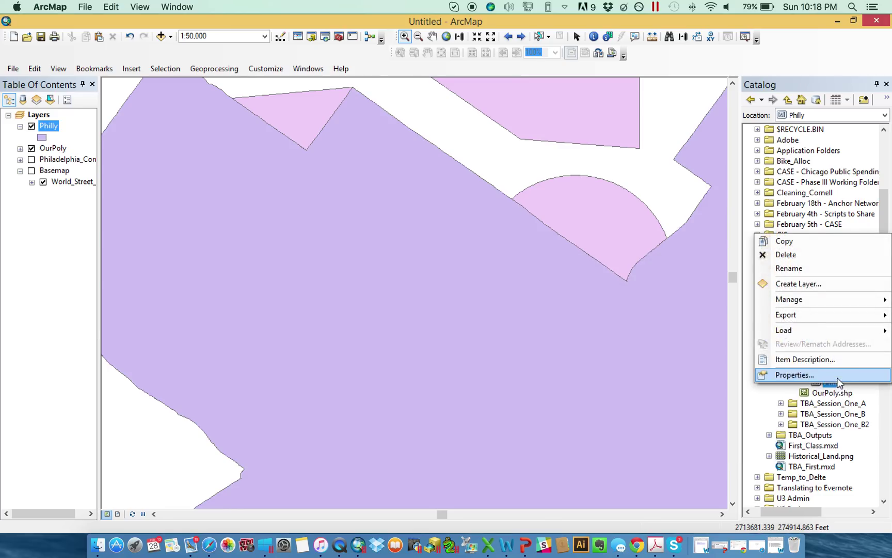
# Step: Open the Philly feature class properties and review its Fields, Indexes, Subtypes and Relationships pages
pyautogui.click(839, 376)
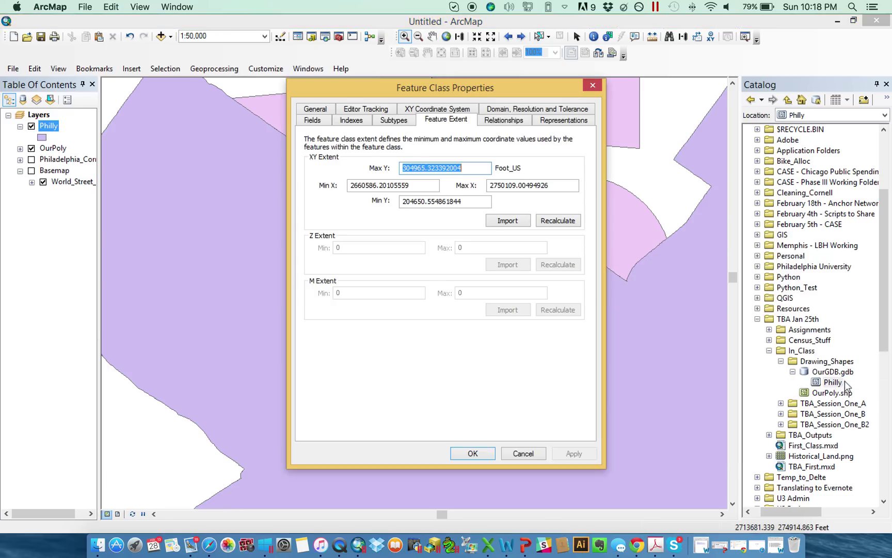
pyautogui.click(400, 121)
pyautogui.click(362, 119)
pyautogui.click(331, 119)
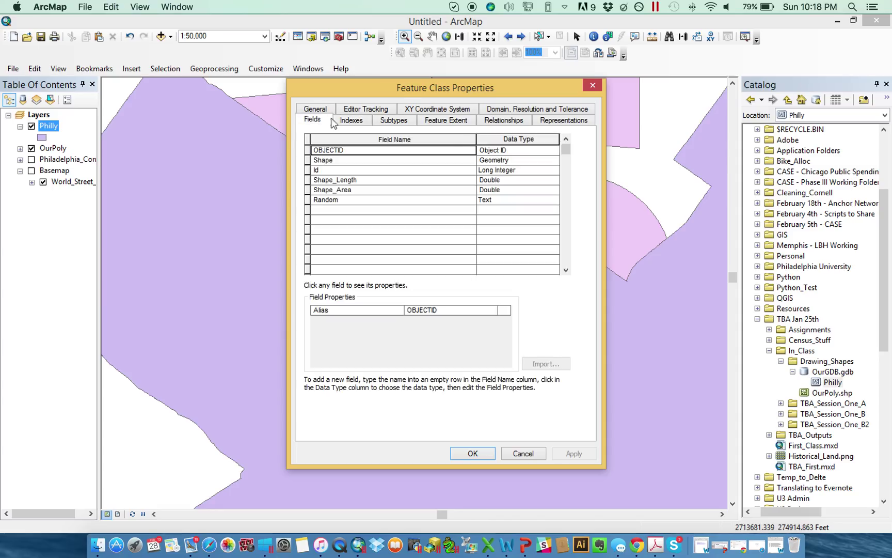
pyautogui.click(509, 122)
pyautogui.click(362, 126)
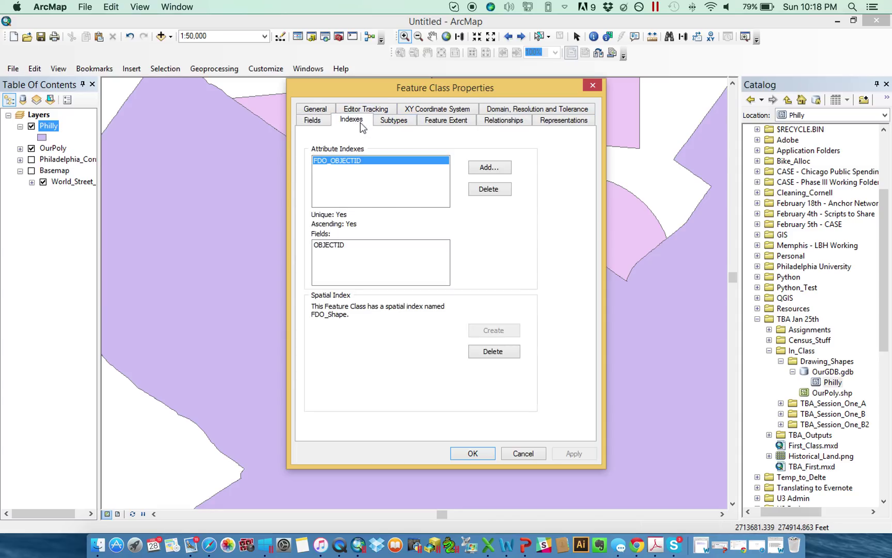
pyautogui.click(389, 123)
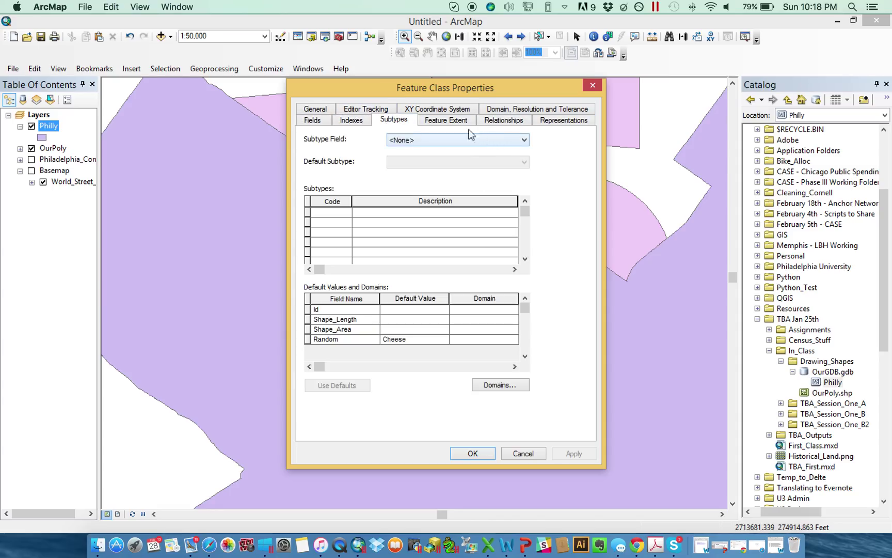
pyautogui.click(441, 122)
pyautogui.click(508, 124)
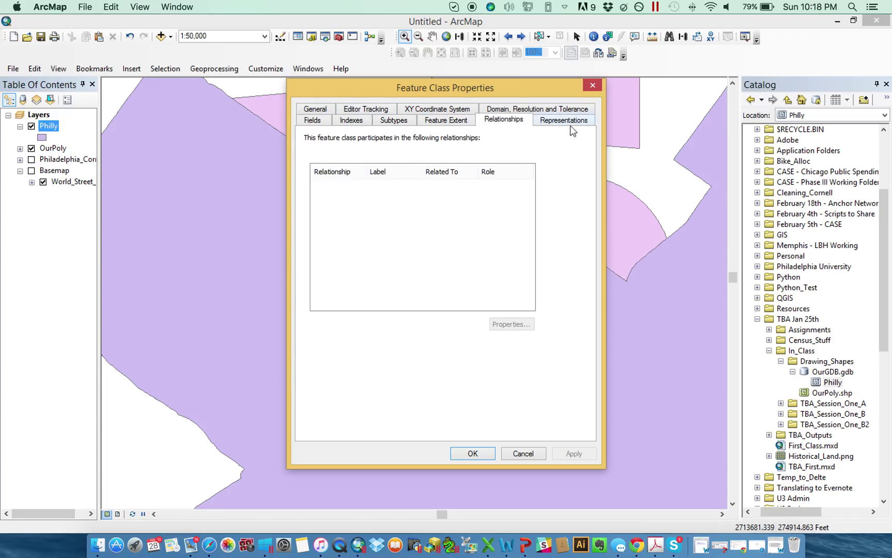
pyautogui.click(309, 122)
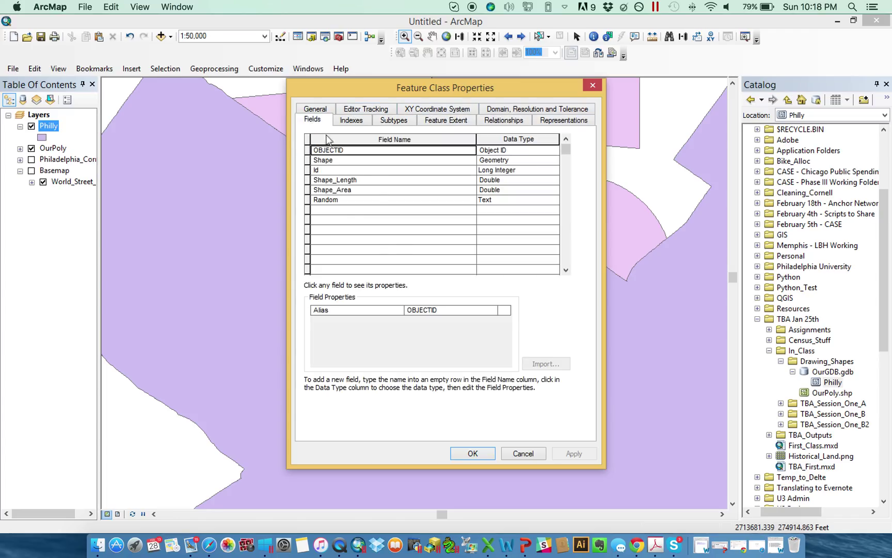
# Step: Add a Long Integer field named Number below Random and save
pyautogui.click(359, 209)
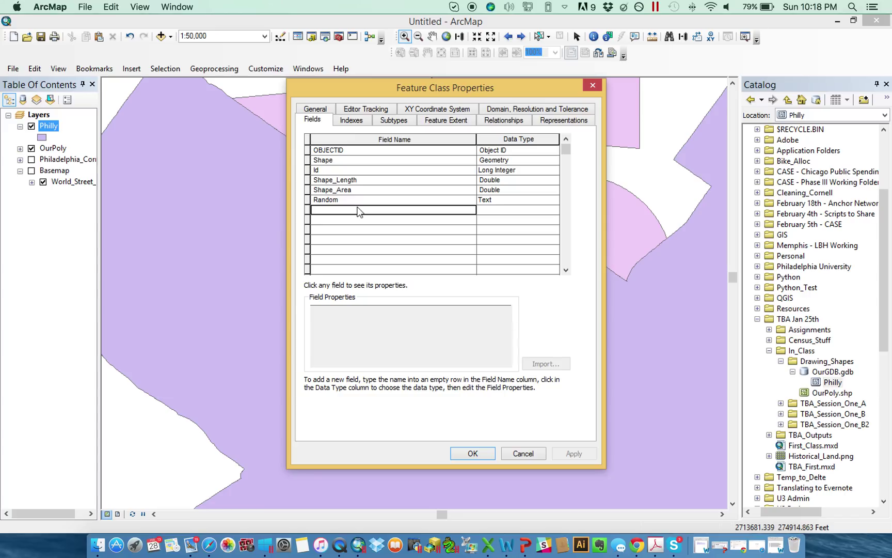
pyautogui.write('Number')
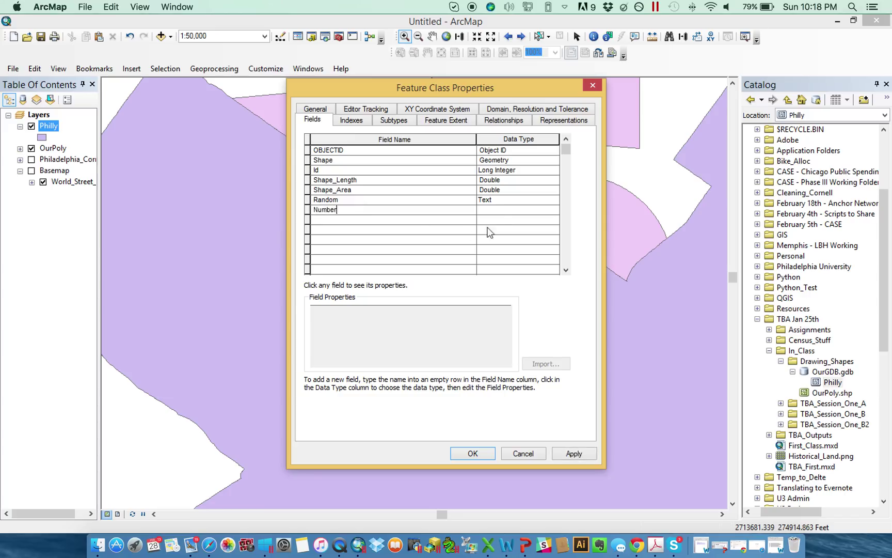
pyautogui.click(500, 211)
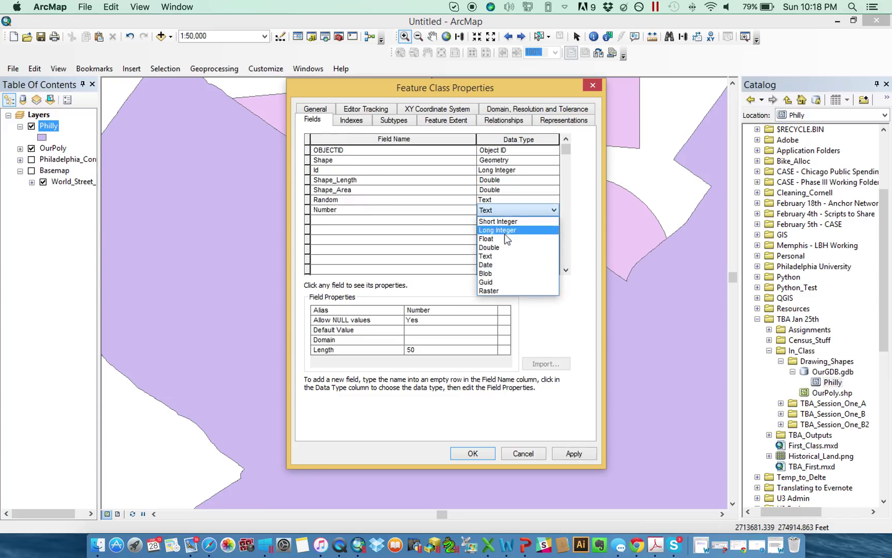
pyautogui.click(507, 230)
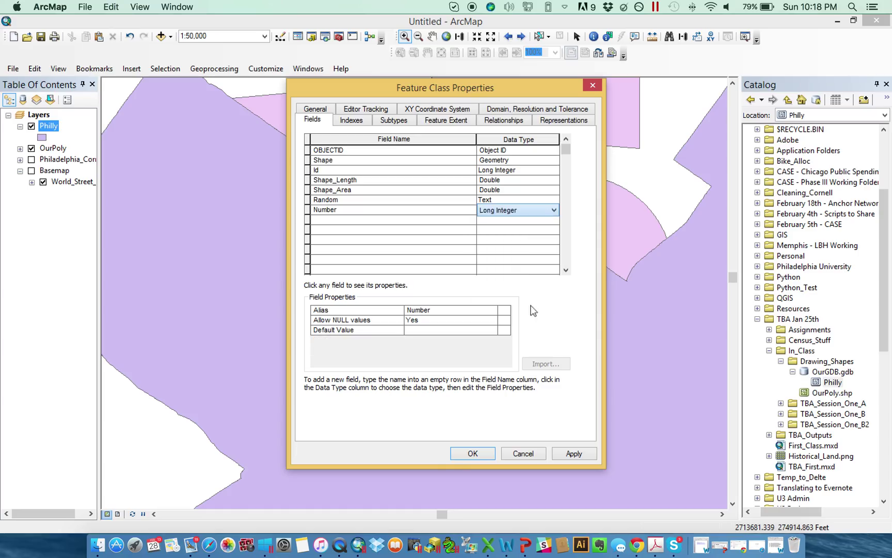
pyautogui.click(461, 453)
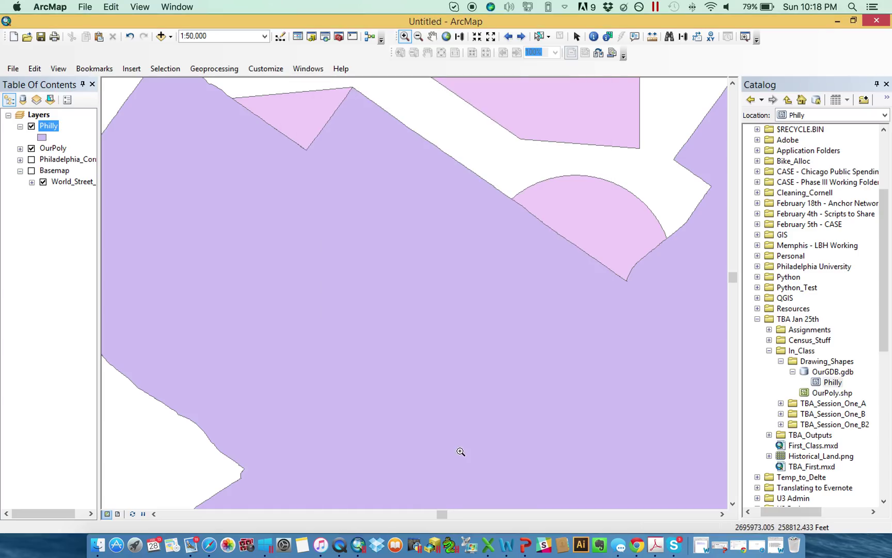
# Step: Check Philly's attribute table for the new Number field, then close it
pyautogui.rightClick(50, 127)
pyautogui.click(133, 162)
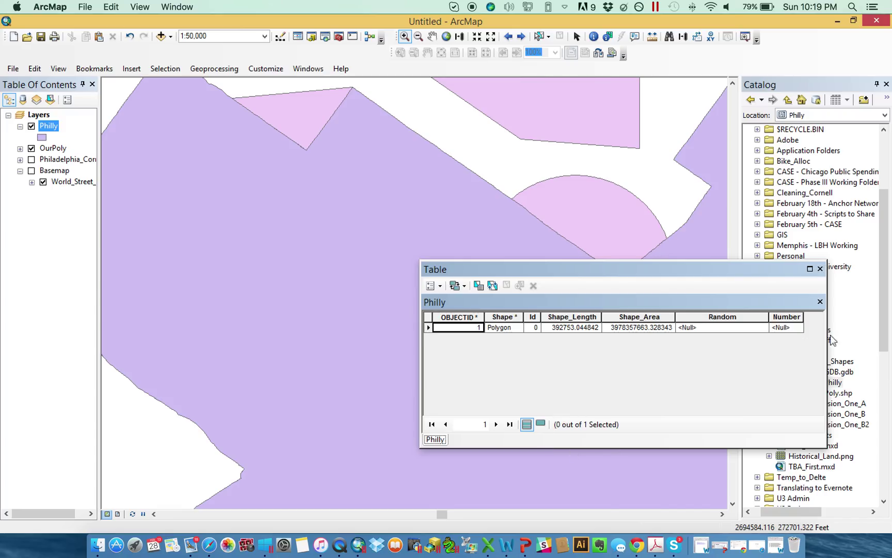
pyautogui.moveTo(768, 316); pyautogui.dragTo(755, 316)
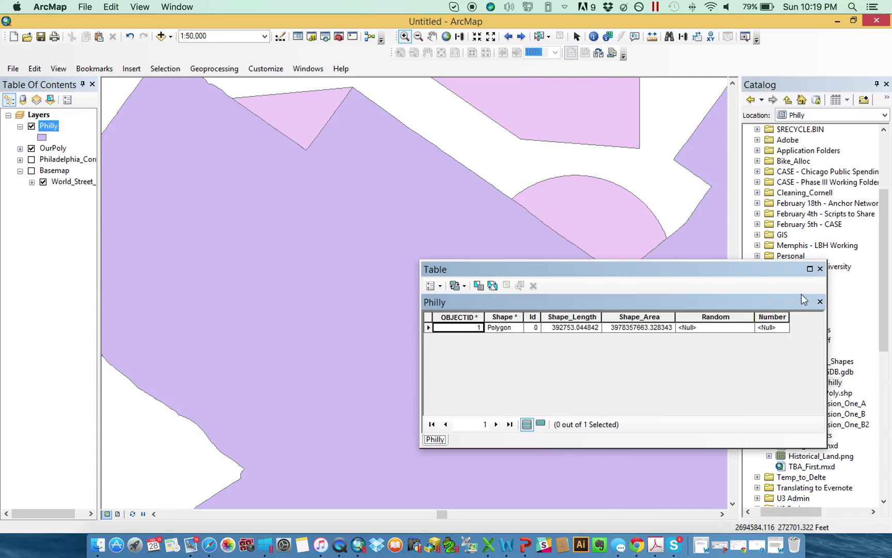
pyautogui.click(820, 269)
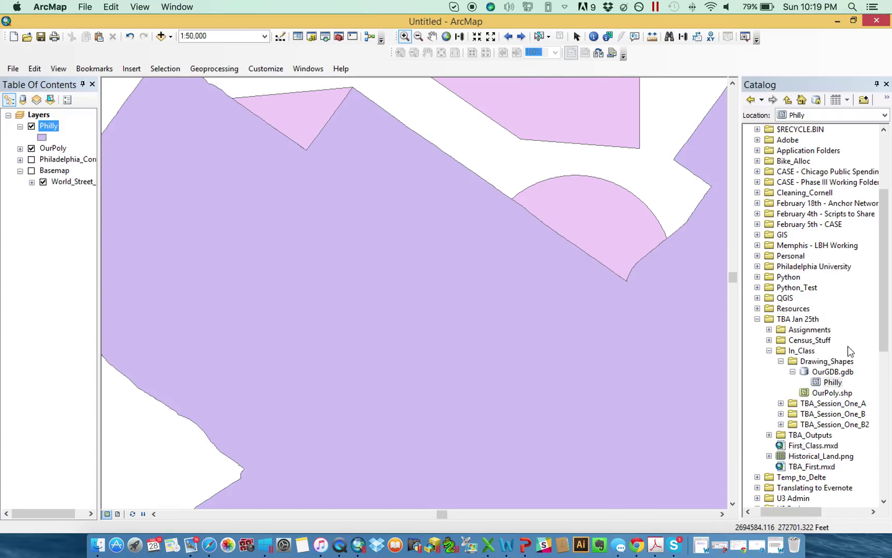
pyautogui.rightClick(837, 371)
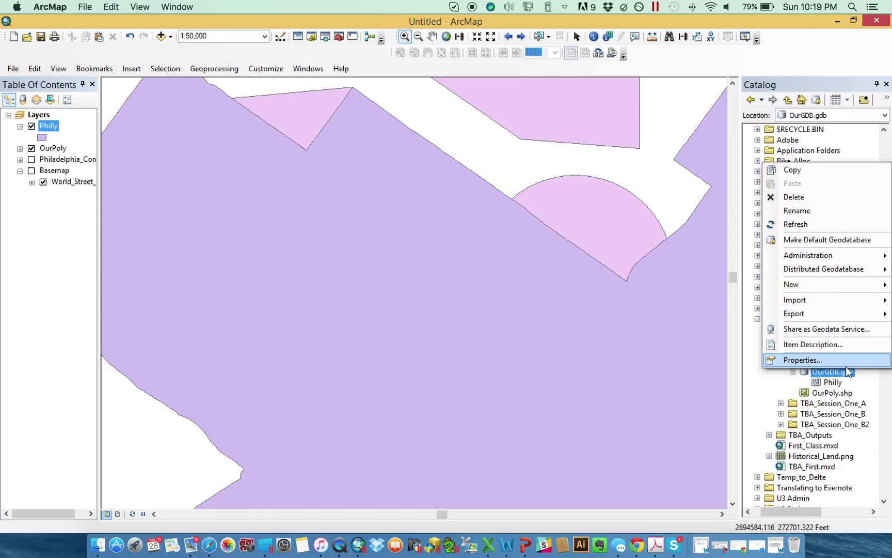
# Step: Start a new feature class in OurGDB.gdb from the Catalog's New submenu
pyautogui.moveTo(833, 281)
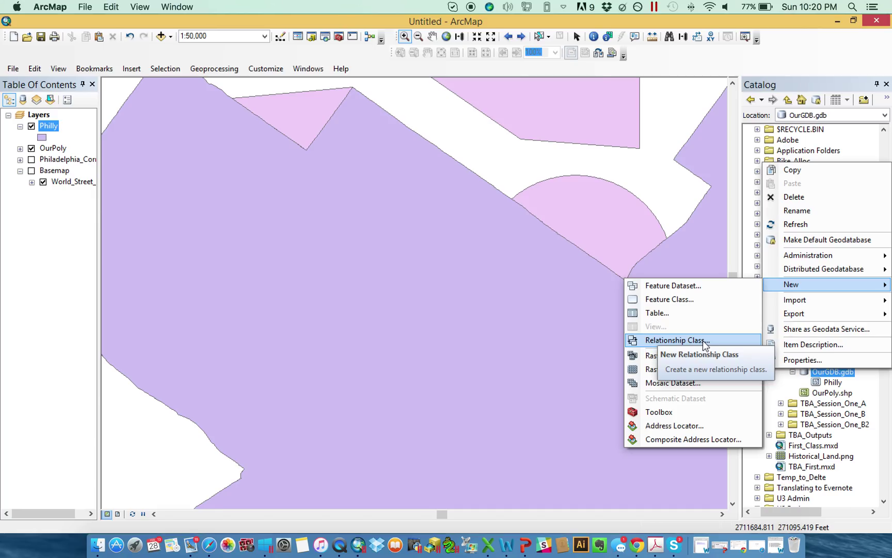
pyautogui.click(694, 304)
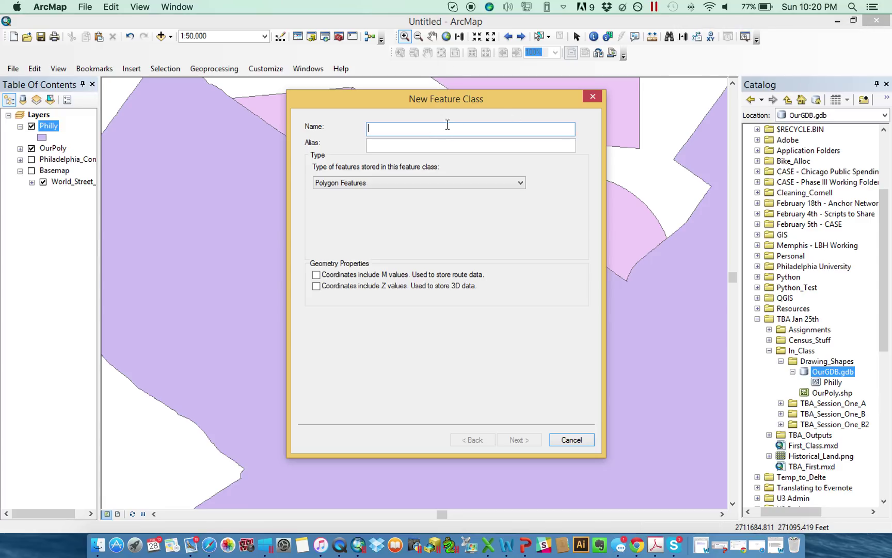
# Step: Name the feature class 'Sample' with alias 'Sample I Can Have Spaces' as Polygon Features
pyautogui.write('Sample')
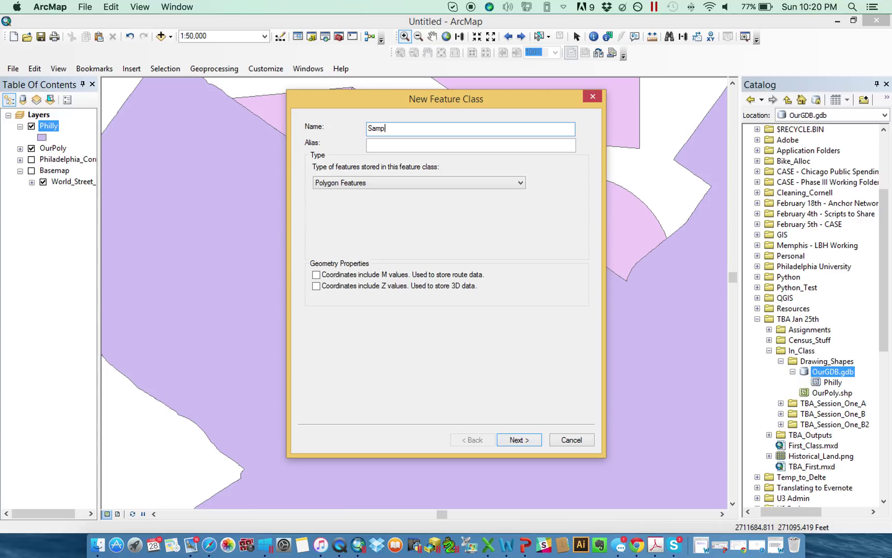
pyautogui.press('Tab')
pyautogui.write('Sample')
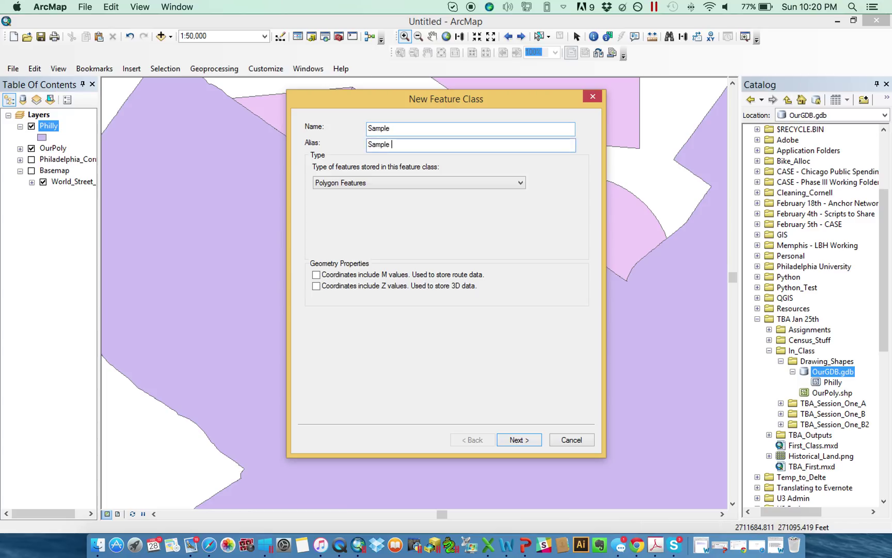
pyautogui.write(' I Can Have Spaces')
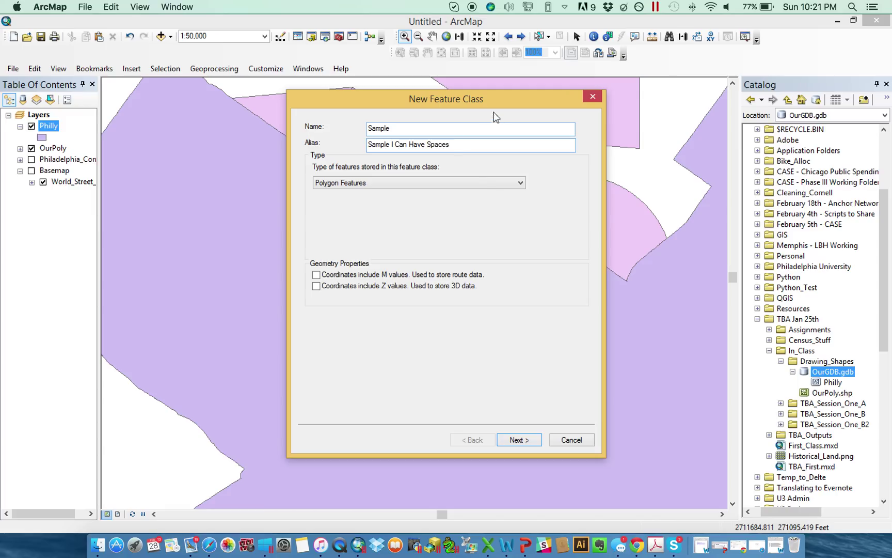
pyautogui.click(404, 184)
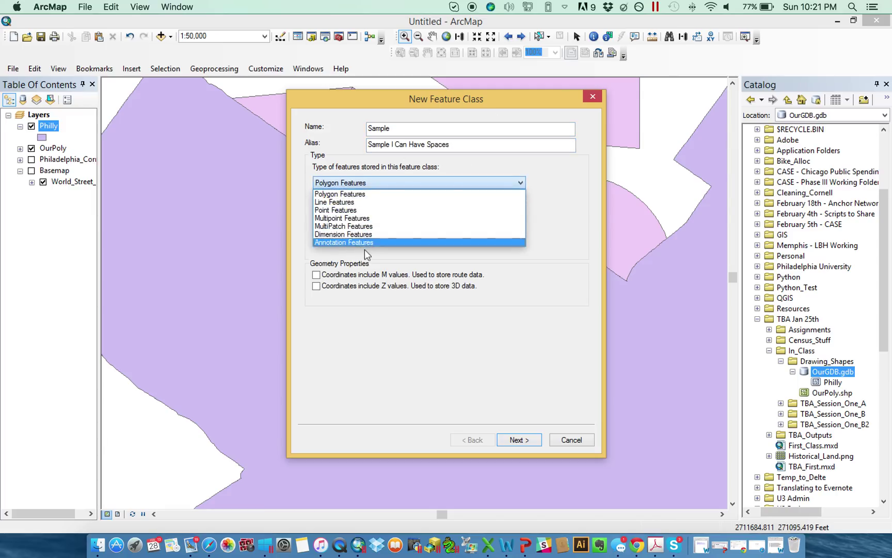
pyautogui.click(360, 194)
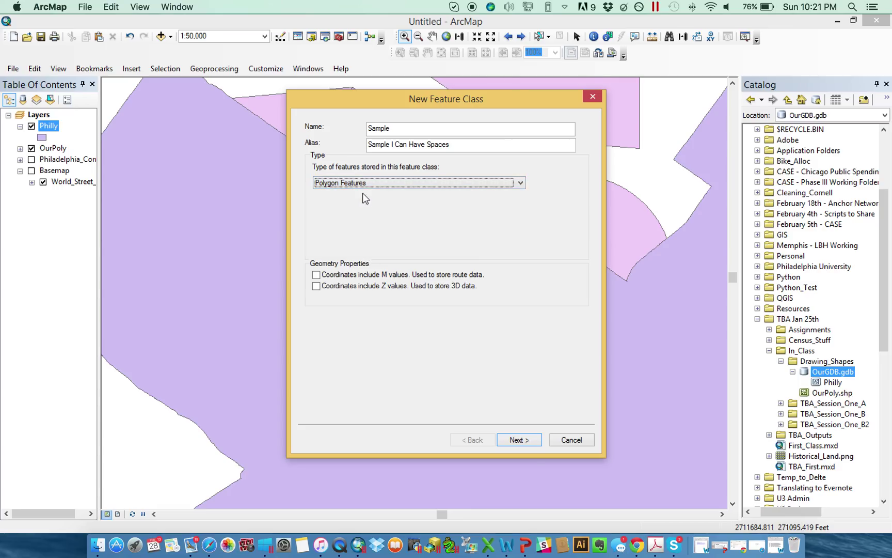
pyautogui.click(518, 440)
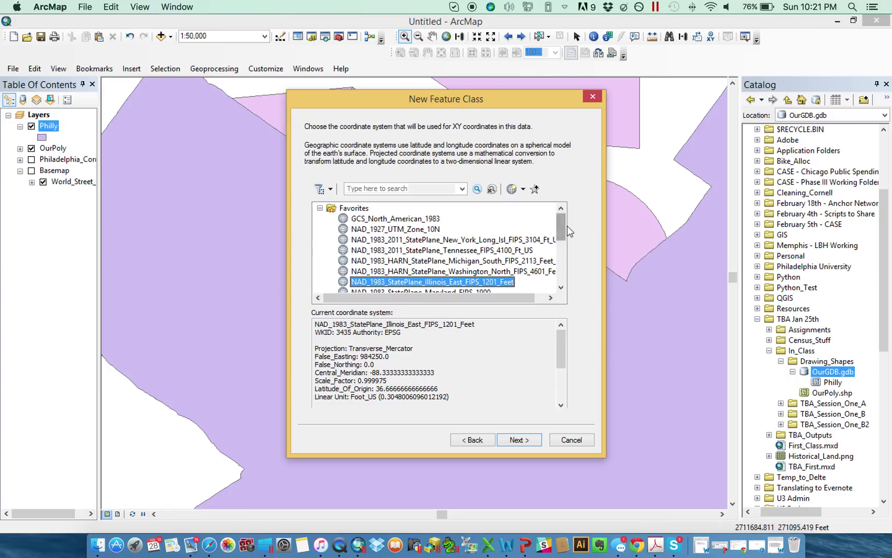
# Step: Import the coordinate system from Philadelphia_Correct.shp (NAD 1983 StatePlane Pennsylvania South FIPS 3702 Feet)
pyautogui.doubleClick(331, 208)
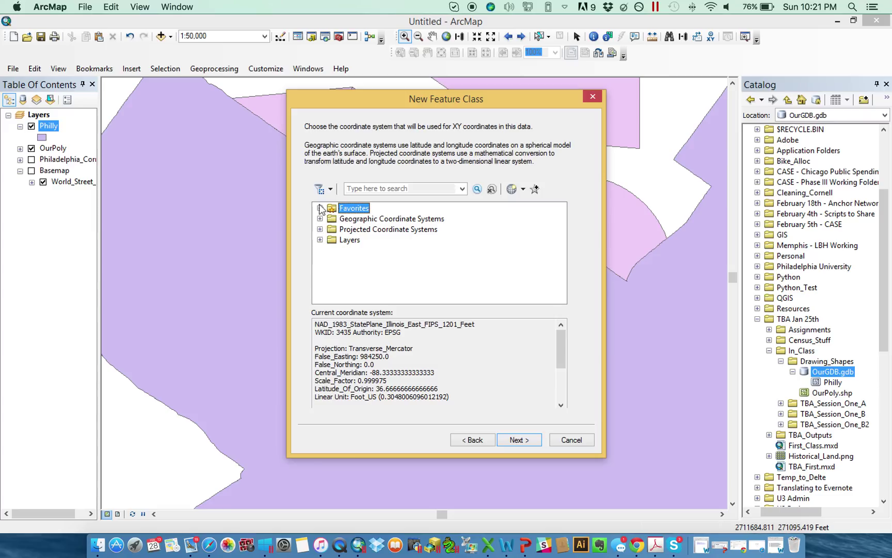
pyautogui.click(320, 229)
pyautogui.moveTo(558, 244); pyautogui.dragTo(559, 212)
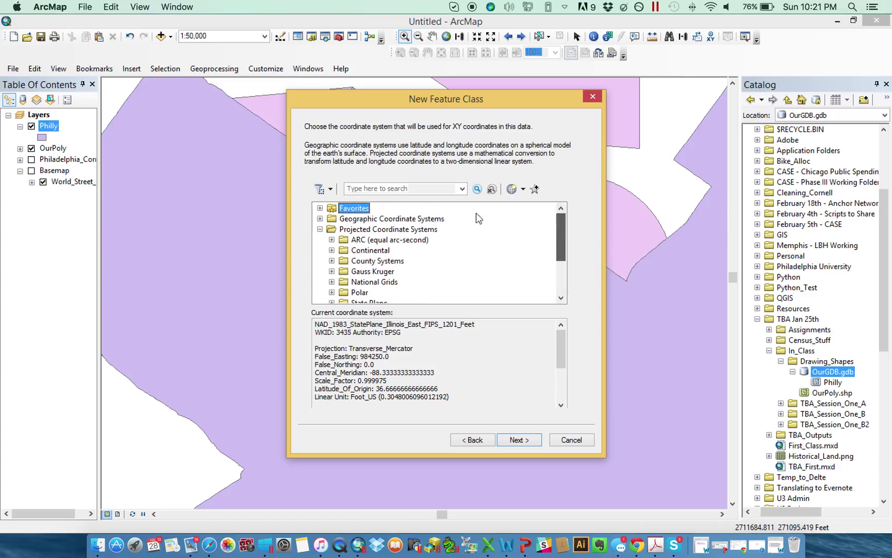
pyautogui.click(320, 229)
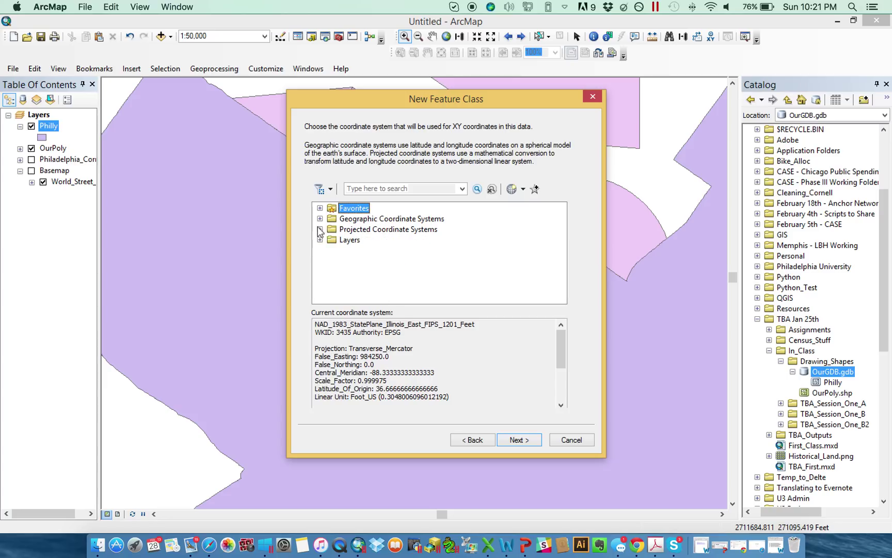
pyautogui.click(523, 189)
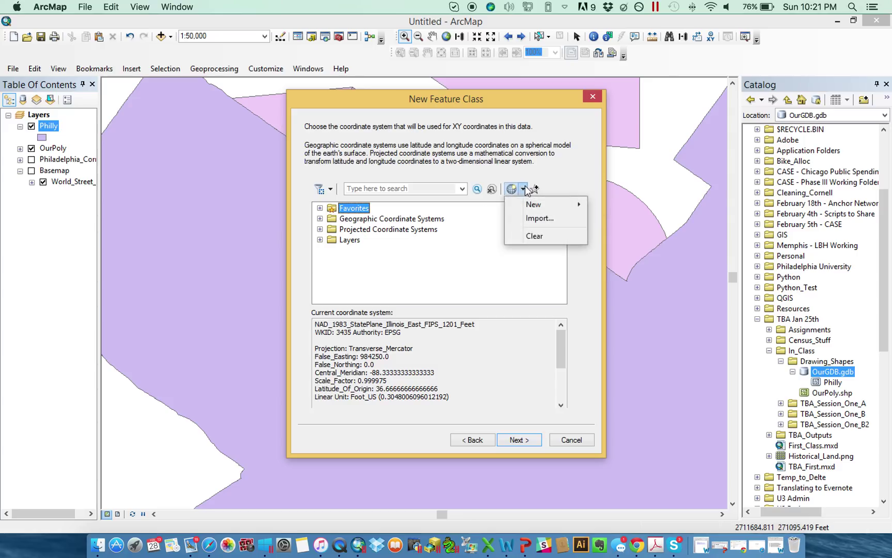
pyautogui.click(536, 223)
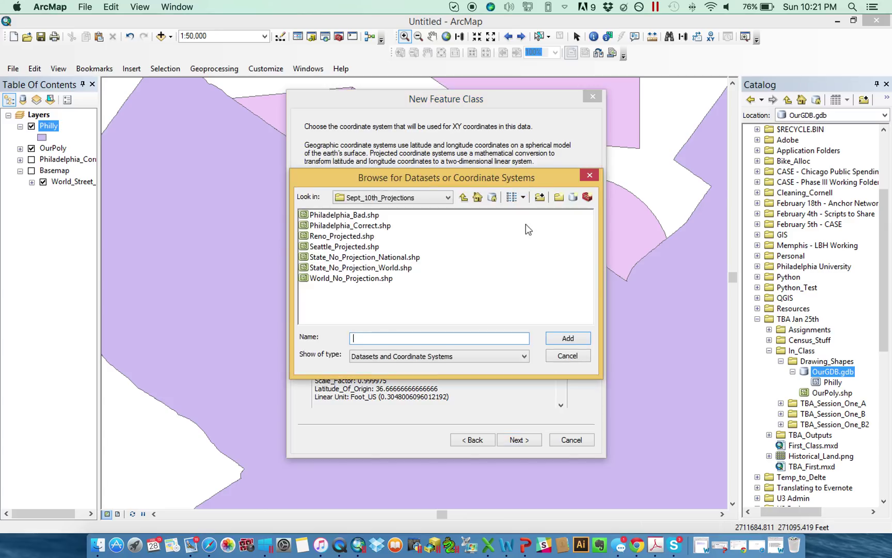
pyautogui.click(363, 225)
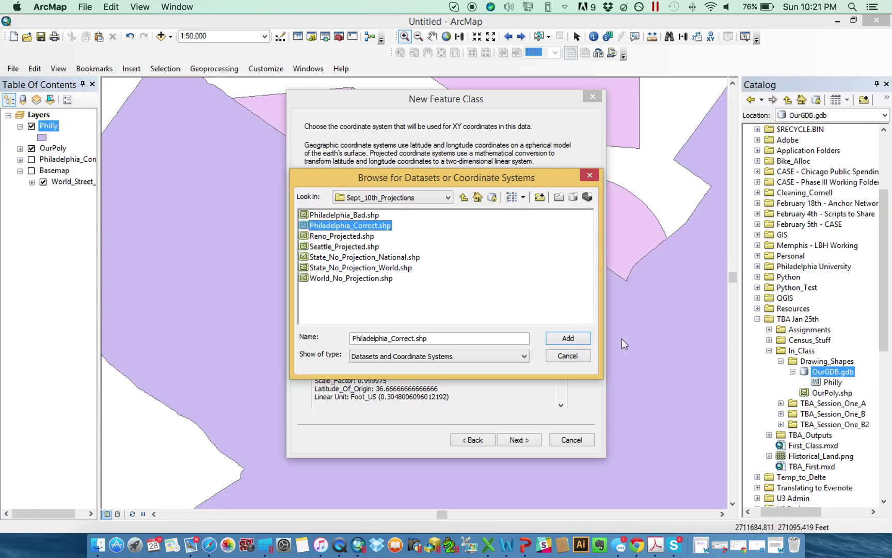
pyautogui.click(577, 337)
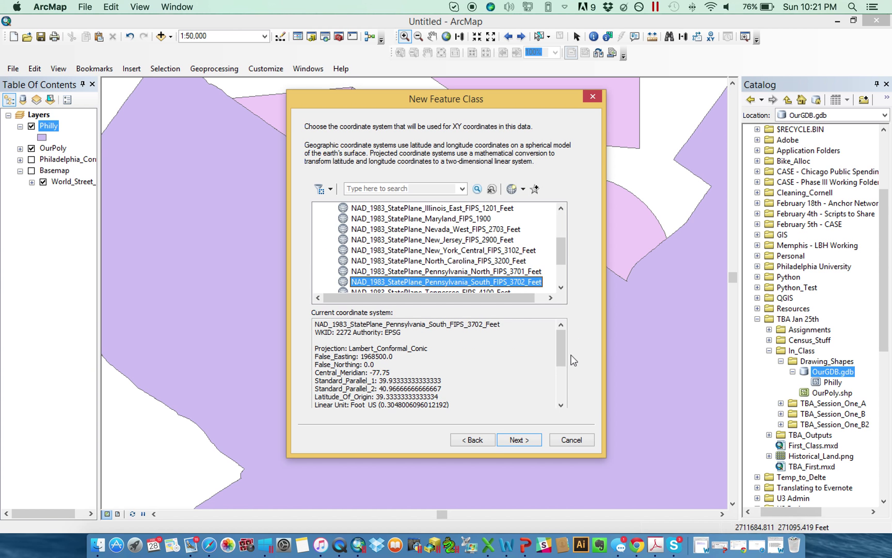
pyautogui.moveTo(562, 342)
pyautogui.mouseDown()
pyautogui.moveTo(562, 386)
pyautogui.moveTo(562, 343)
pyautogui.mouseUp()
pyautogui.click(521, 439)
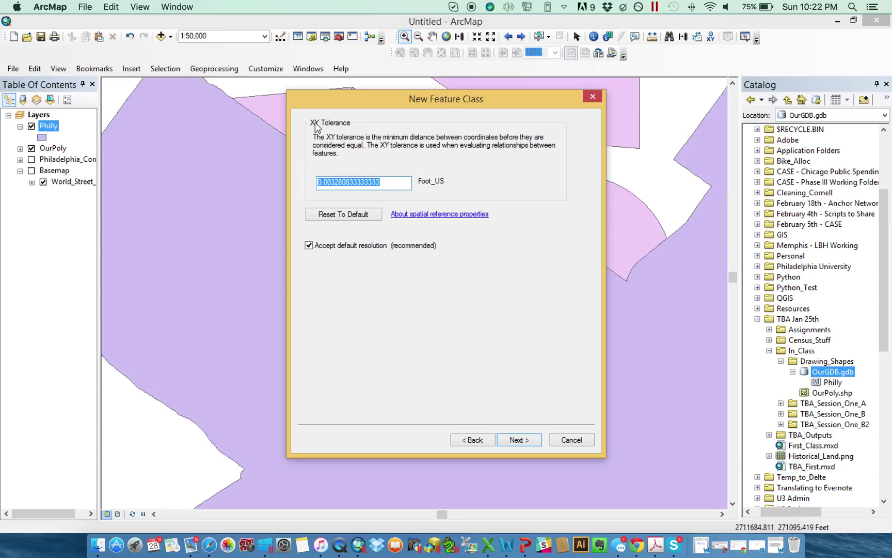
# Step: Keep default XY tolerance and storage, add a Text field named Type, and finish
pyautogui.click(519, 442)
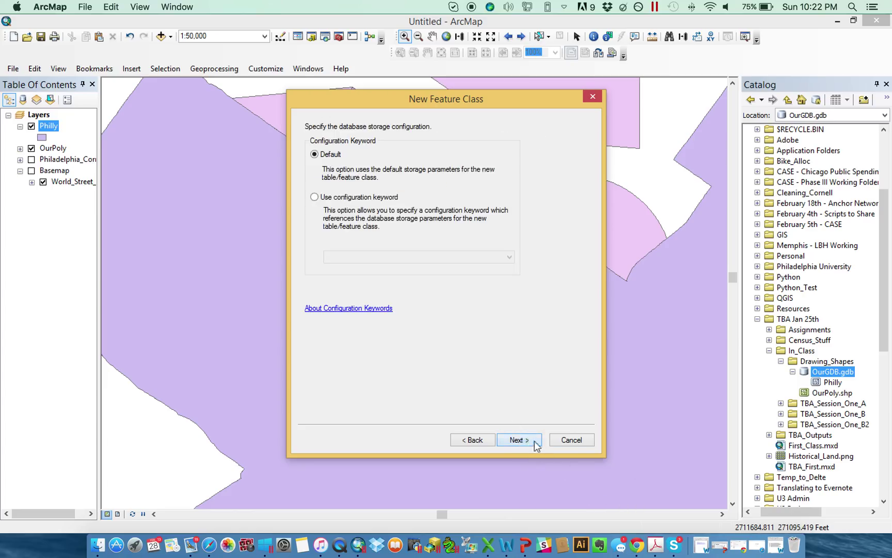
pyautogui.click(524, 440)
pyautogui.click(365, 159)
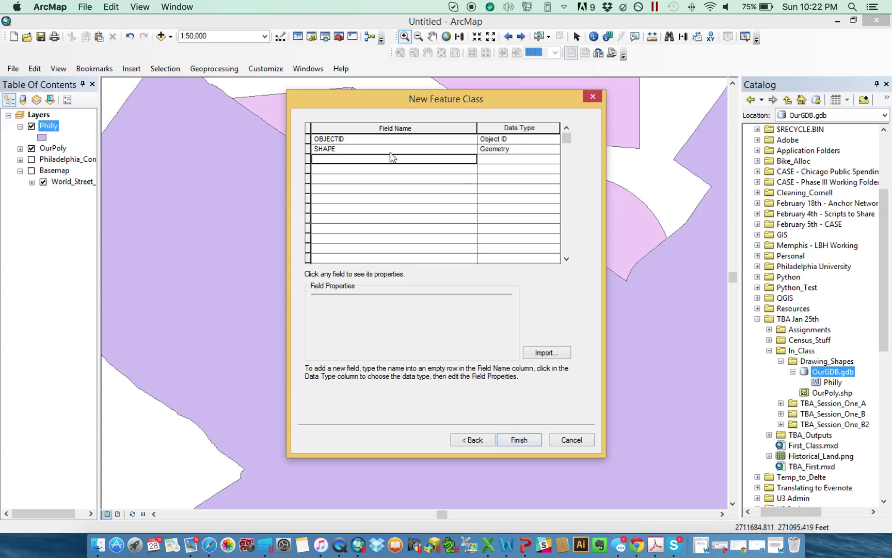
pyautogui.write('Type')
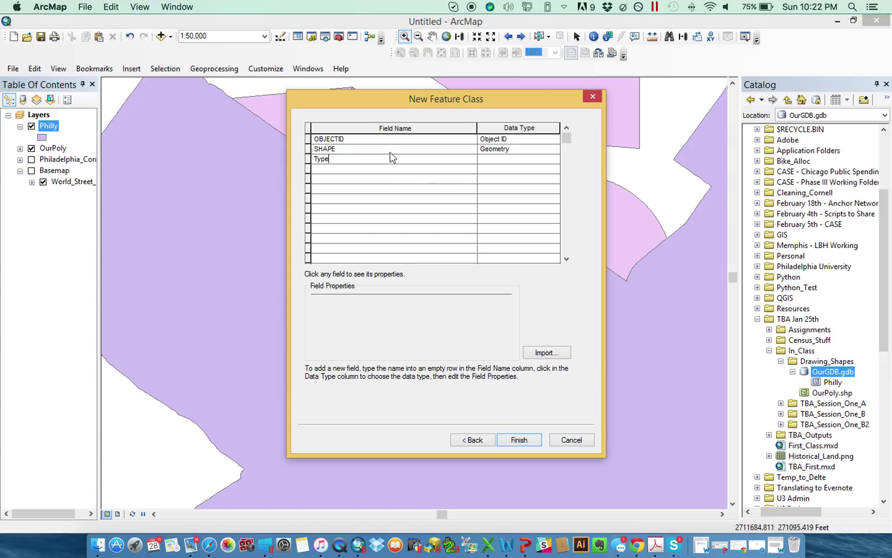
pyautogui.click(504, 159)
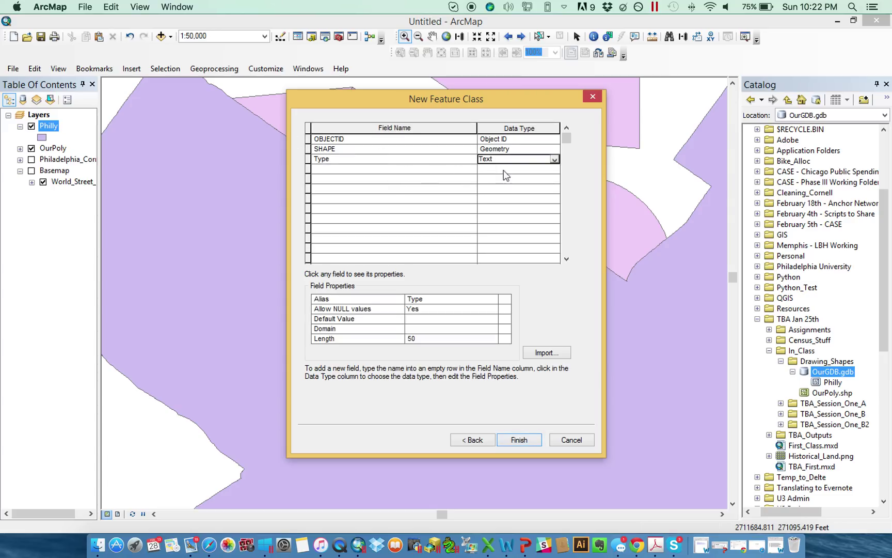
pyautogui.click(518, 440)
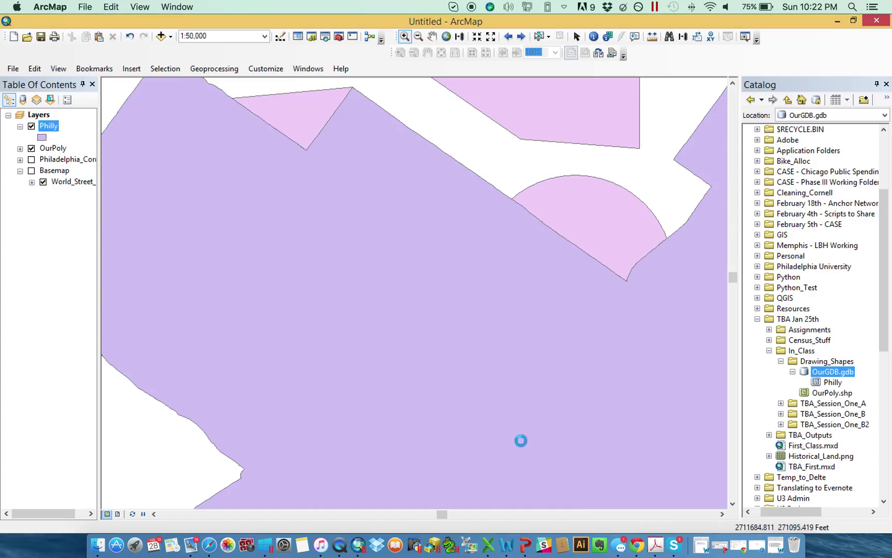
# Step: In OurGDB.gdb properties, create coded-value domain Type ('Type of Land Use'): Park, Building, Road, Water
pyautogui.click(836, 394)
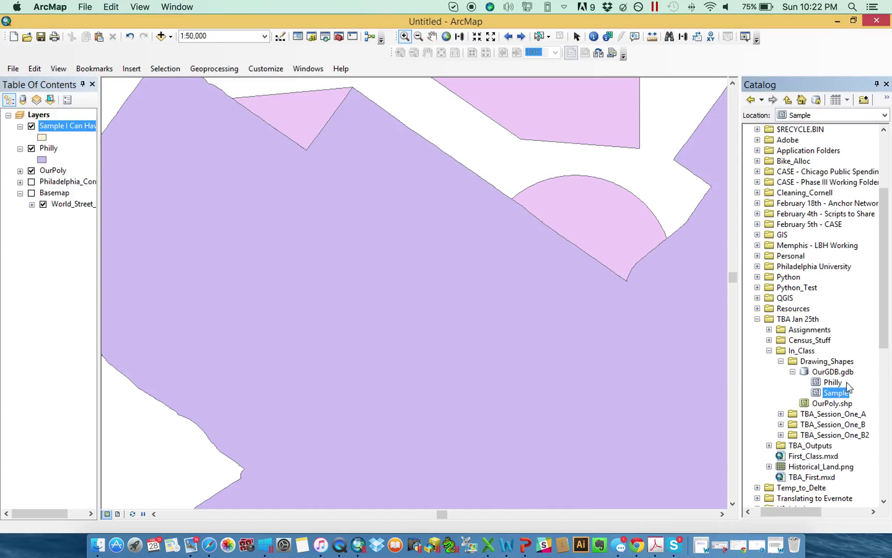
pyautogui.press('Left')
pyautogui.click(798, 372)
pyautogui.rightClick(839, 372)
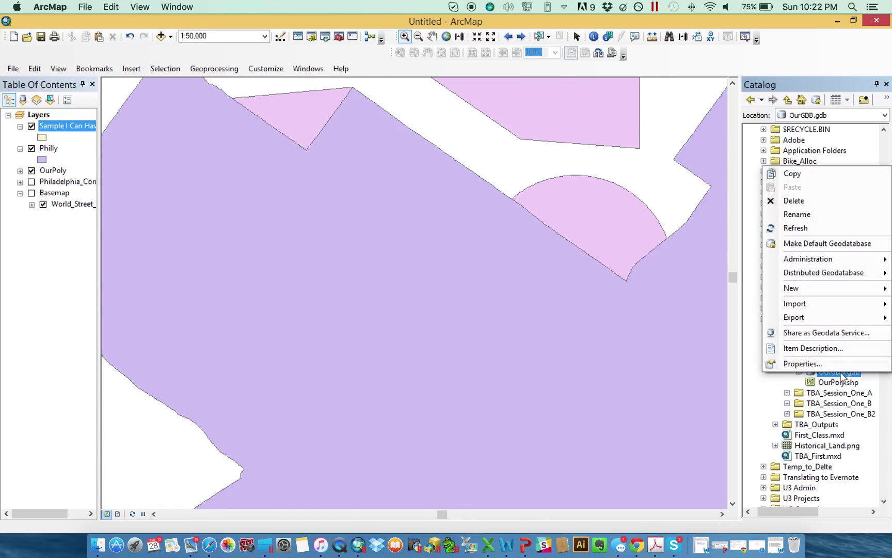
pyautogui.click(791, 367)
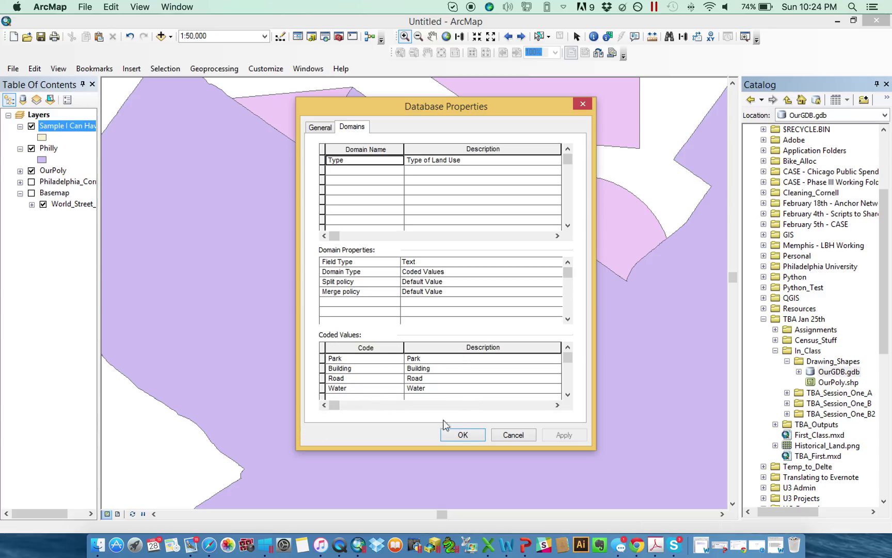
pyautogui.click(468, 436)
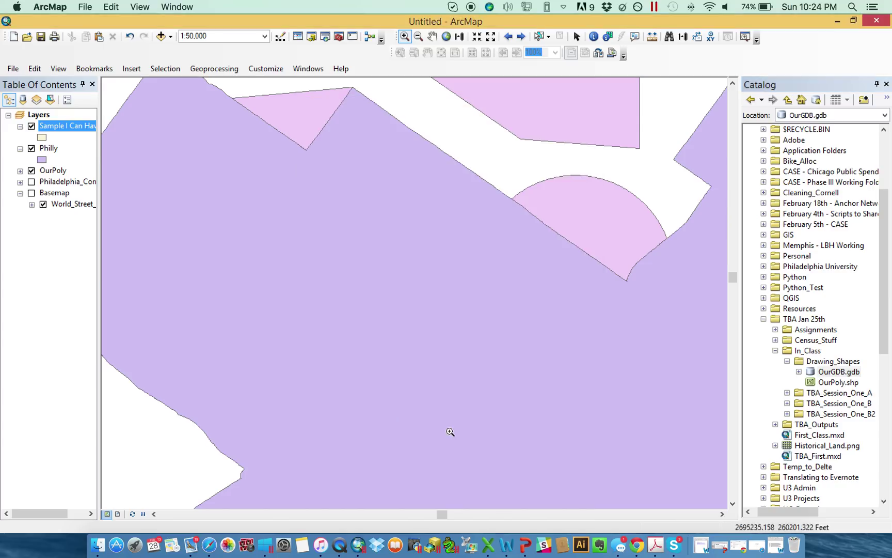
# Step: Open the Sample feature class's properties and retype the Type field name
pyautogui.click(798, 372)
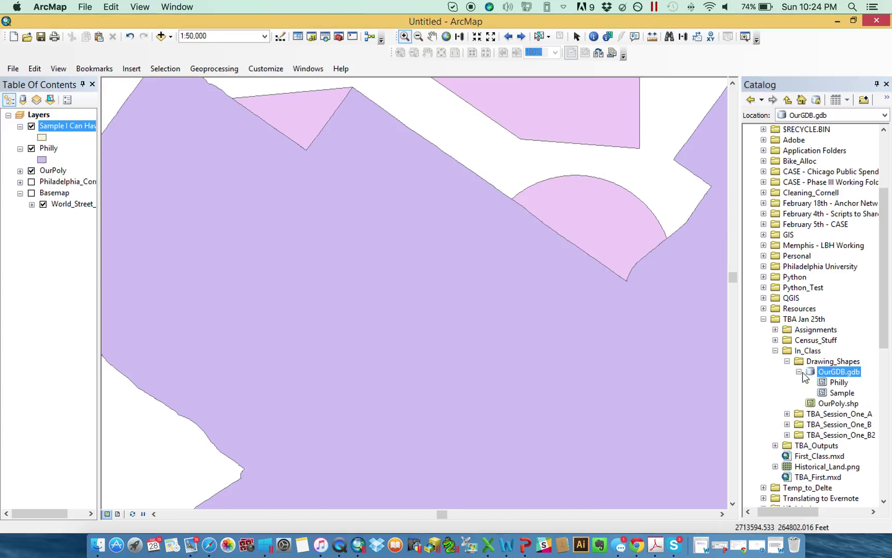
pyautogui.click(843, 393)
pyautogui.rightClick(843, 394)
pyautogui.click(838, 379)
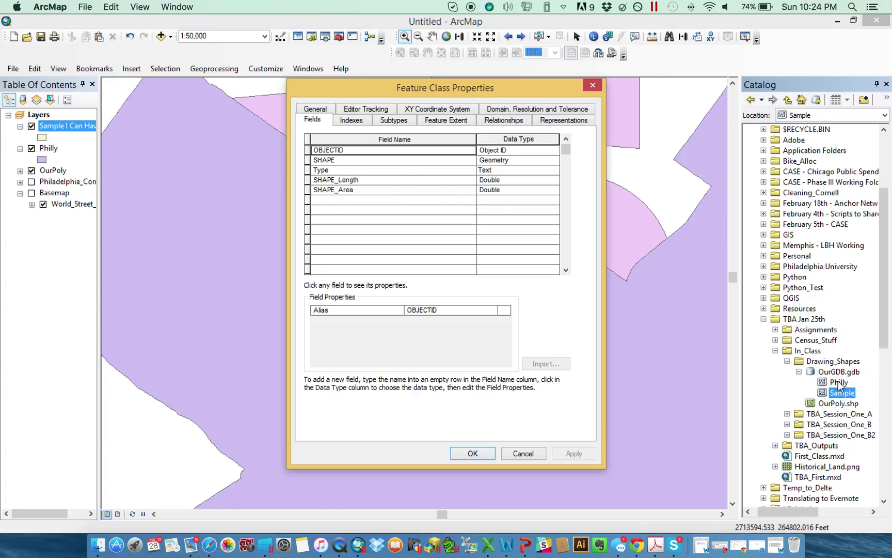
pyautogui.click(346, 172)
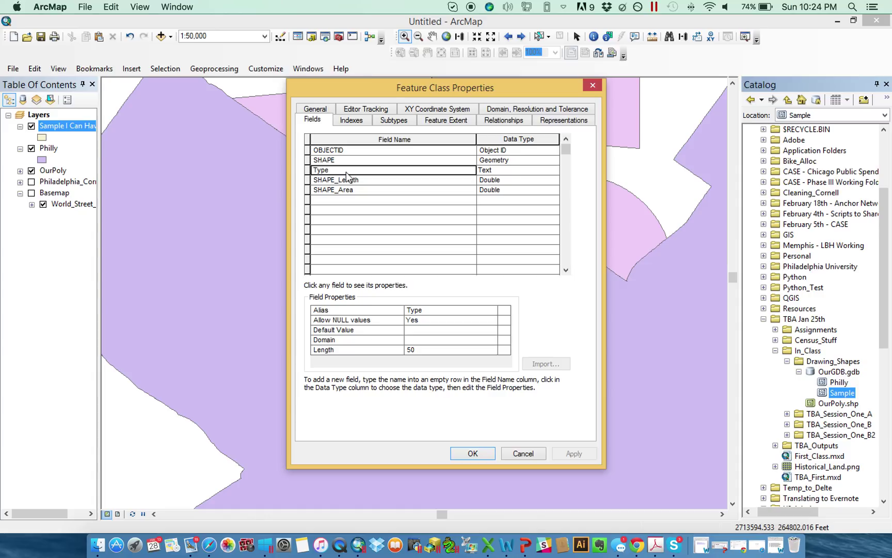
pyautogui.write('as;dfasdfjkl')
pyautogui.press('BackSpace')
pyautogui.press('BackSpace')
pyautogui.press('BackSpace')
pyautogui.press('BackSpace')
pyautogui.press('BackSpace')
pyautogui.press('BackSpace')
pyautogui.press('BackSpace')
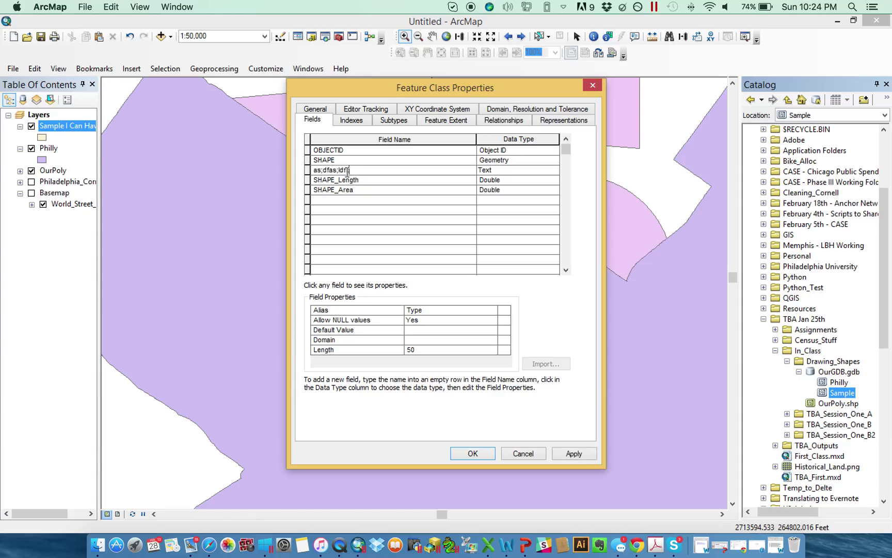
pyautogui.press('BackSpace')
pyautogui.press('BackSpace')
pyautogui.press('BackSpace')
pyautogui.press('BackSpace')
pyautogui.press('BackSpace')
pyautogui.write('Type')
# Step: Assign the Type domain to the Type field and apply the change
pyautogui.click(411, 179)
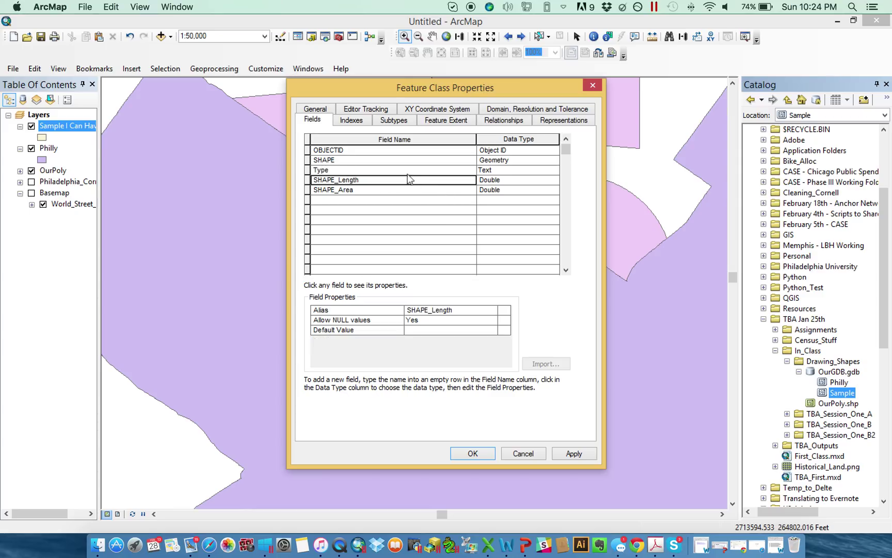
pyautogui.click(439, 170)
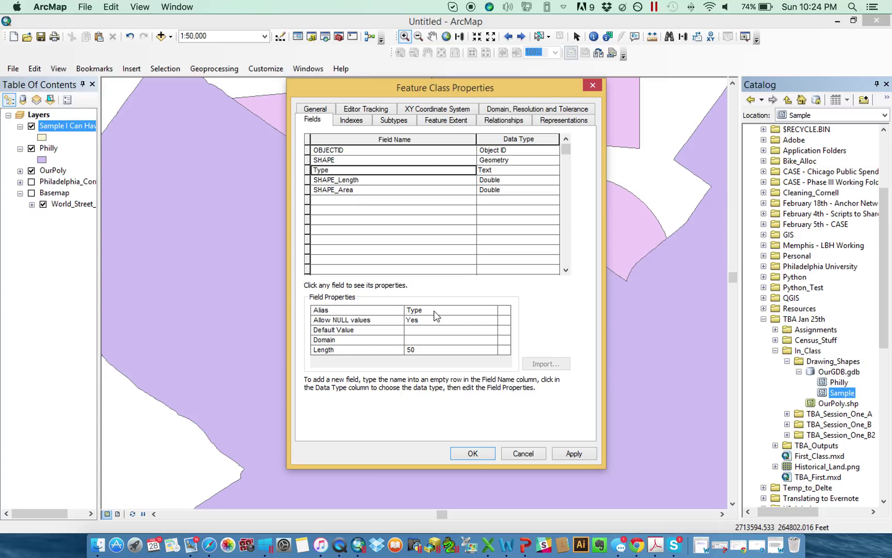
pyautogui.click(426, 341)
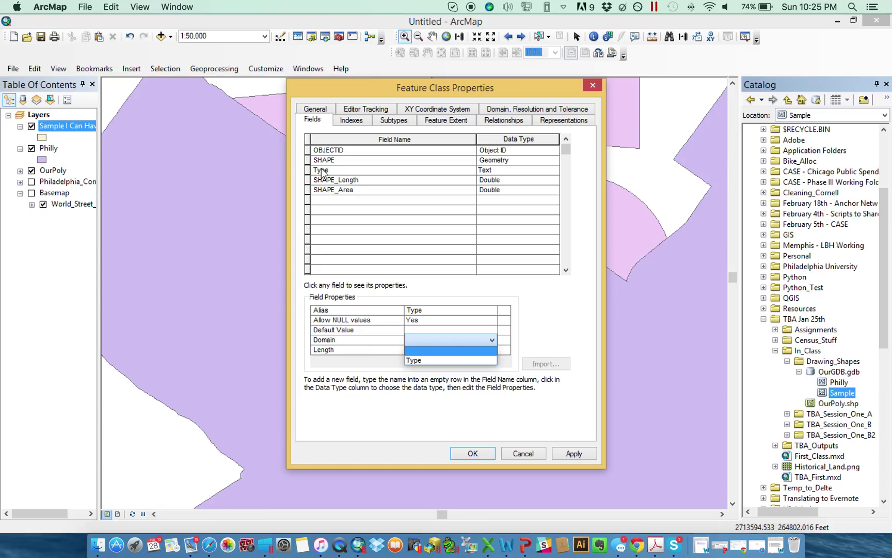
pyautogui.click(443, 360)
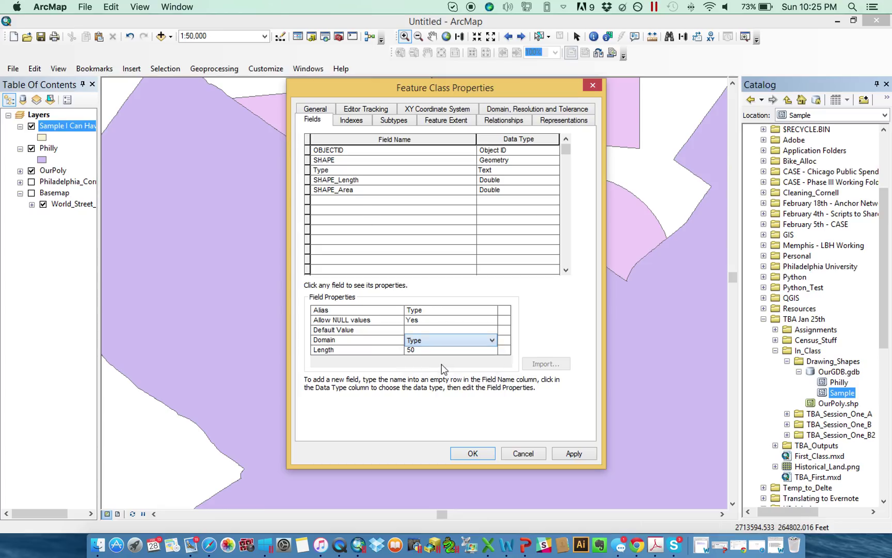
pyautogui.click(473, 452)
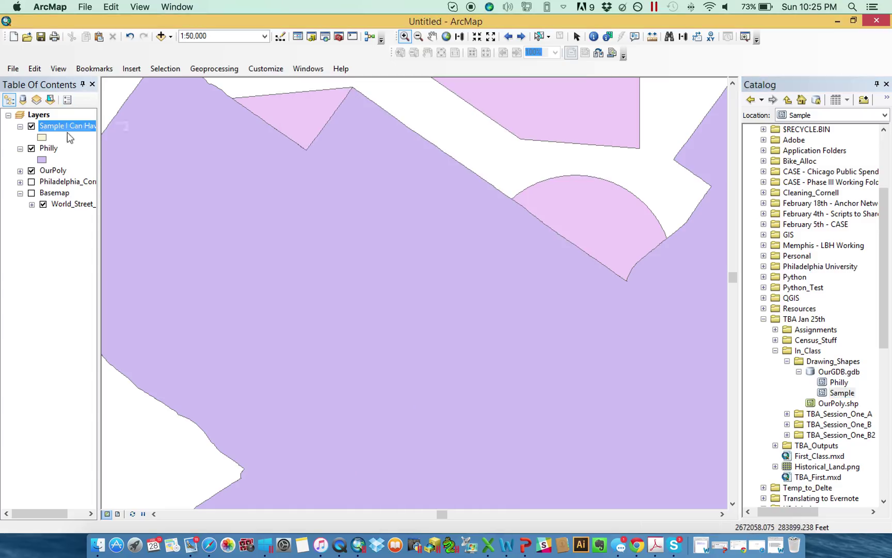
# Step: Start an edit session on the Sample I Can Have Spaces layer
pyautogui.click(20, 149)
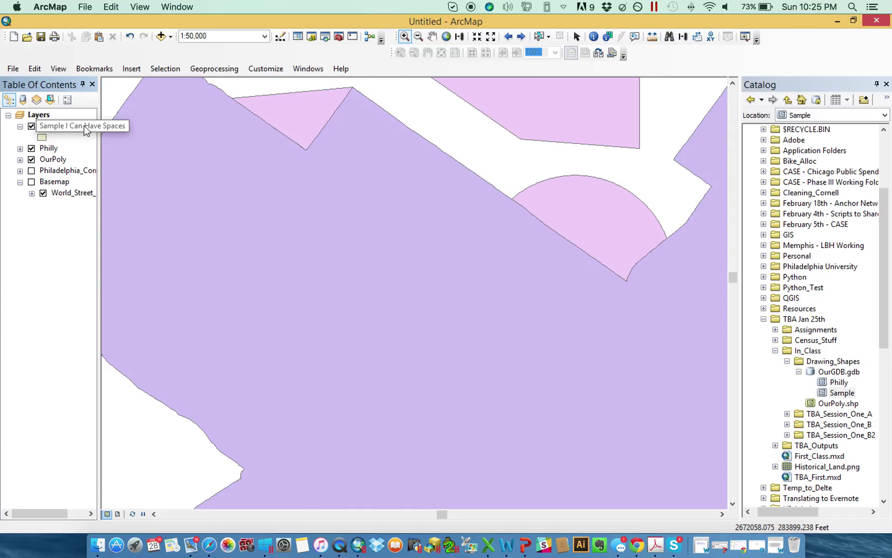
pyautogui.rightClick(70, 125)
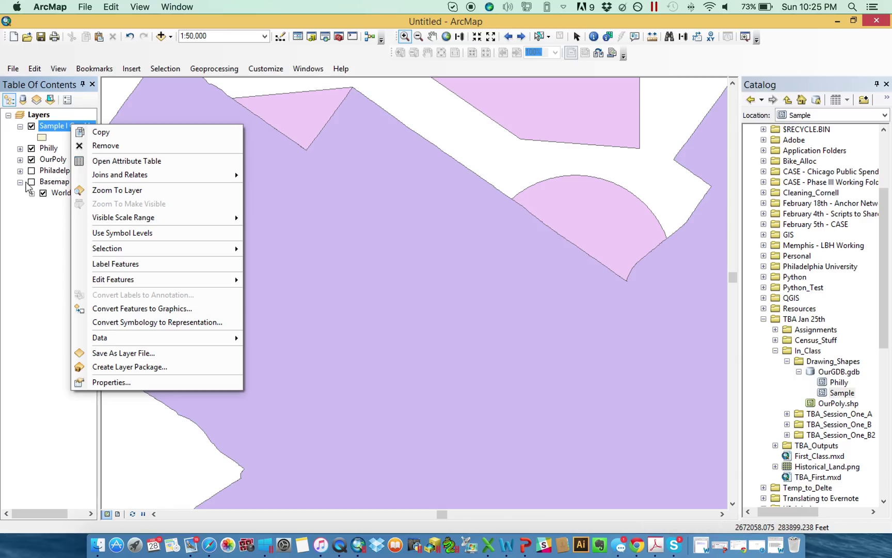
pyautogui.click(26, 185)
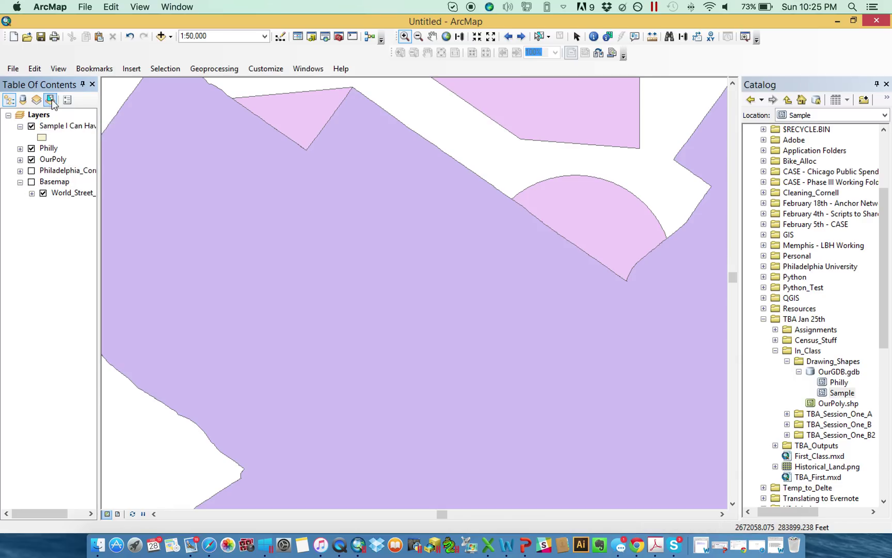
pyautogui.click(20, 182)
pyautogui.rightClick(77, 125)
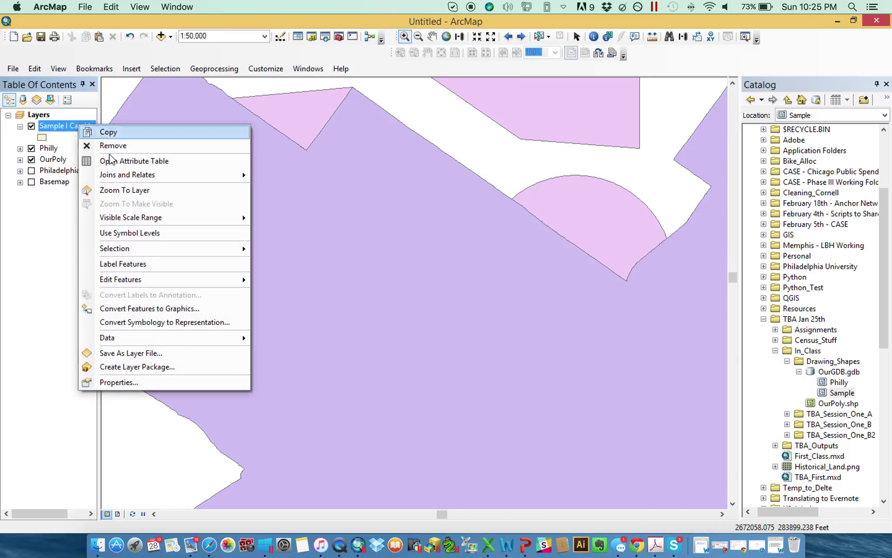
pyautogui.moveTo(164, 281)
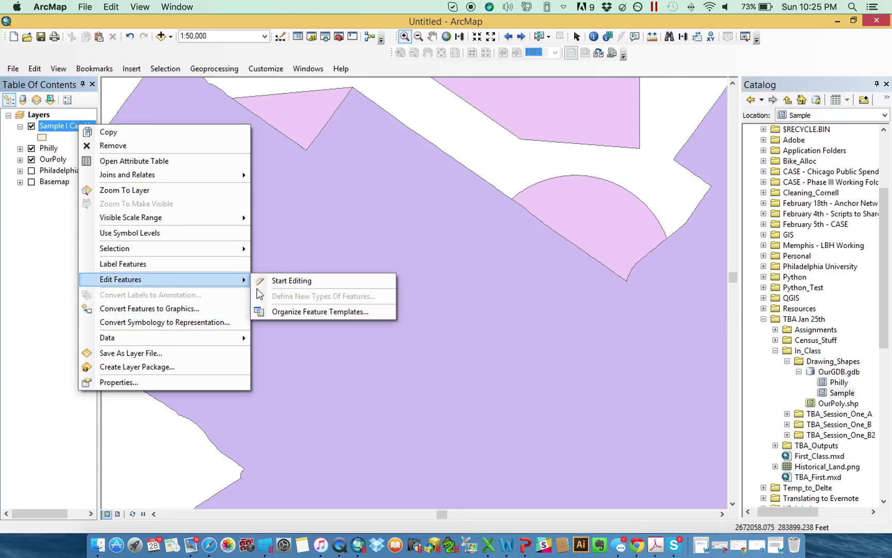
pyautogui.click(293, 281)
# Step: Select the Sample I Can Have Spaces template in Create Features and save the edits
pyautogui.click(359, 112)
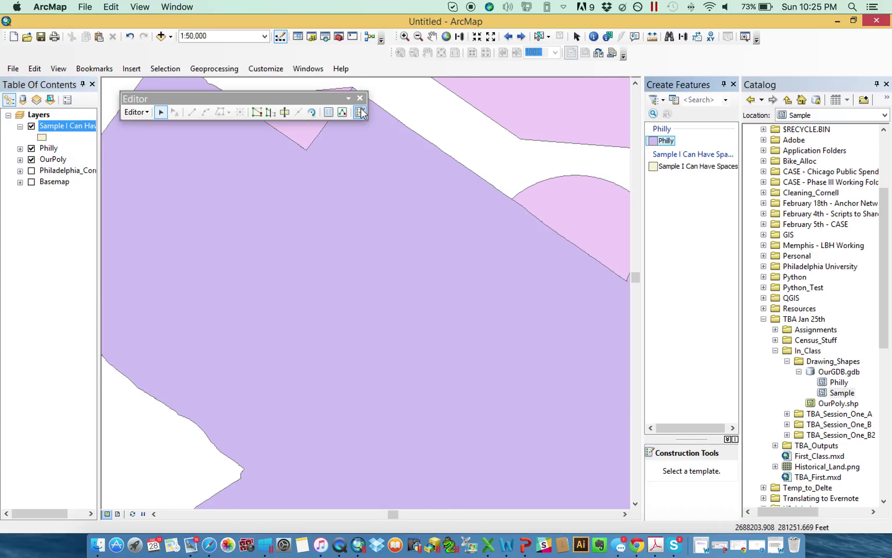
pyautogui.click(685, 167)
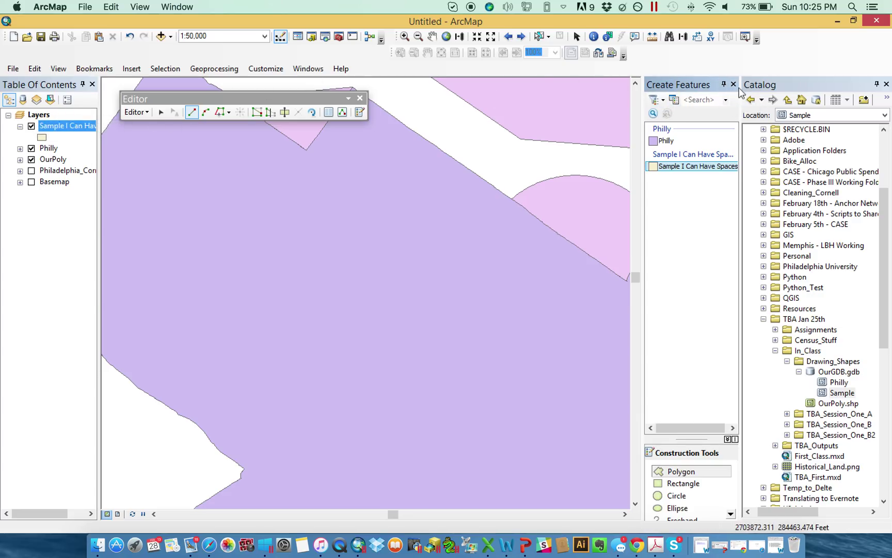
pyautogui.click(733, 84)
pyautogui.click(137, 112)
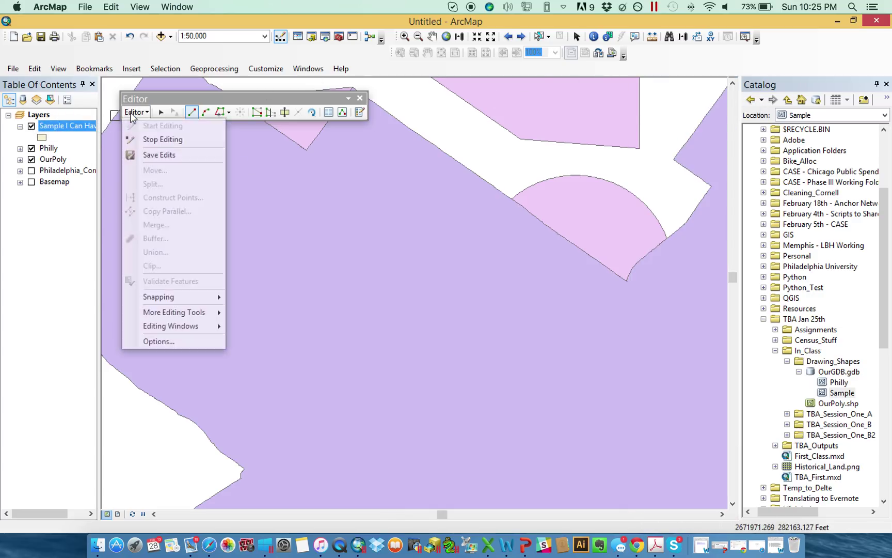
pyautogui.click(188, 154)
# Step: Symbolize the Sample layer by unique values of the Type field, adding all values
pyautogui.rightClick(89, 126)
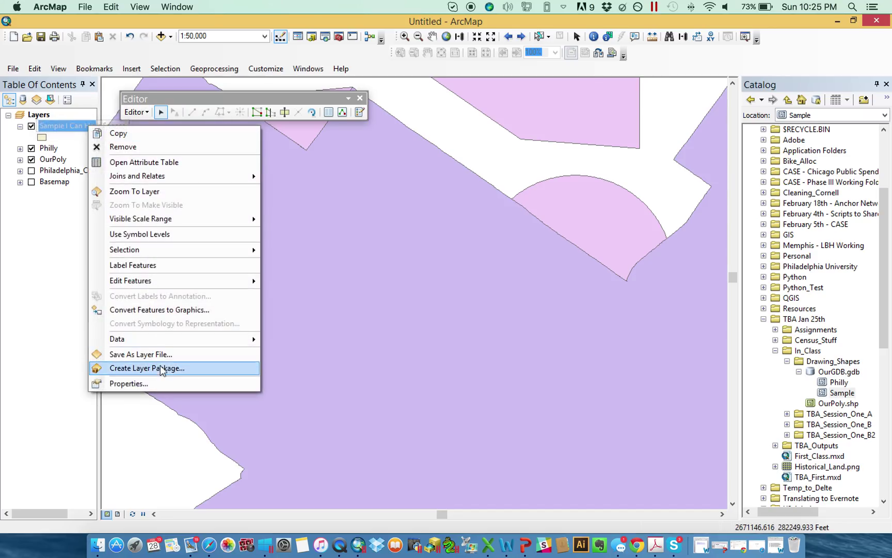
pyautogui.click(129, 383)
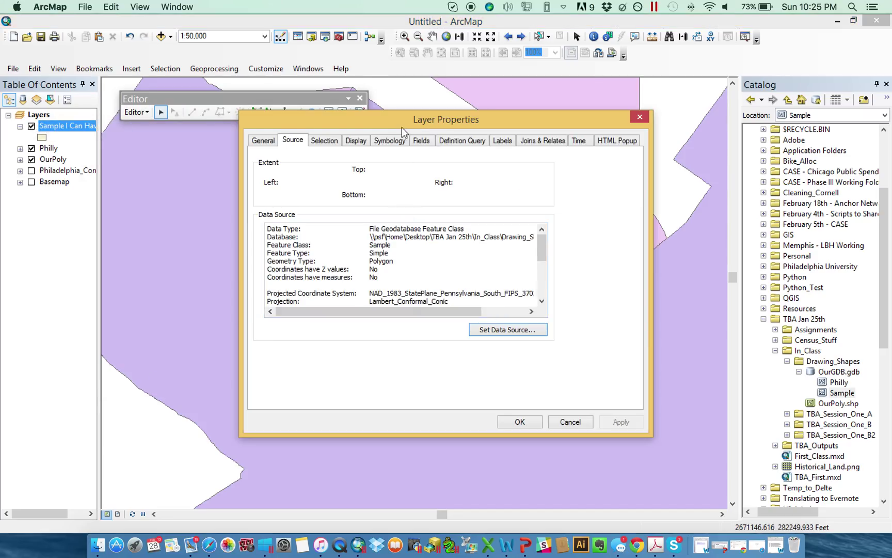
pyautogui.click(401, 141)
pyautogui.click(286, 183)
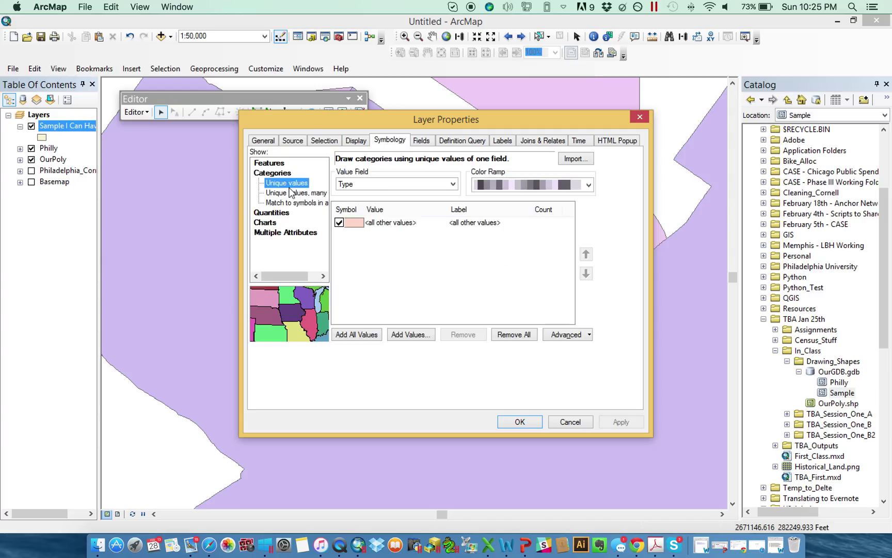
pyautogui.click(402, 185)
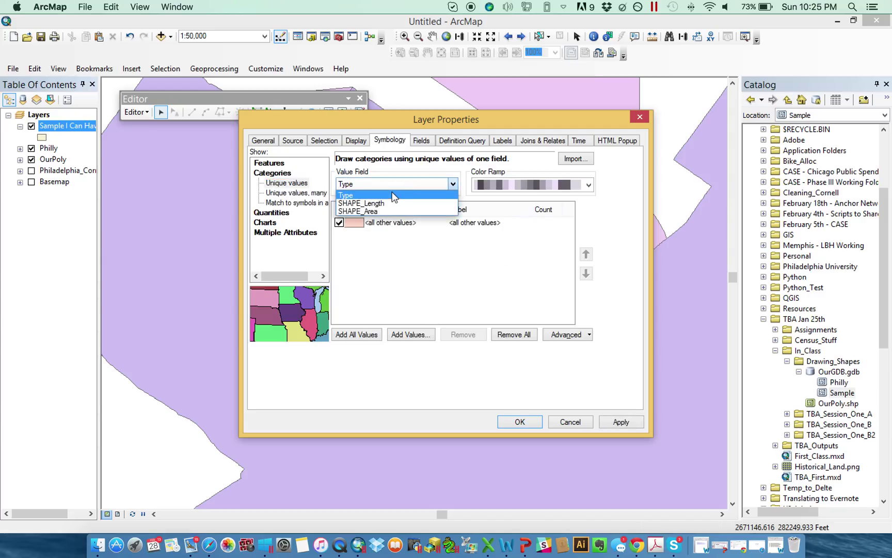
pyautogui.click(392, 194)
pyautogui.click(378, 340)
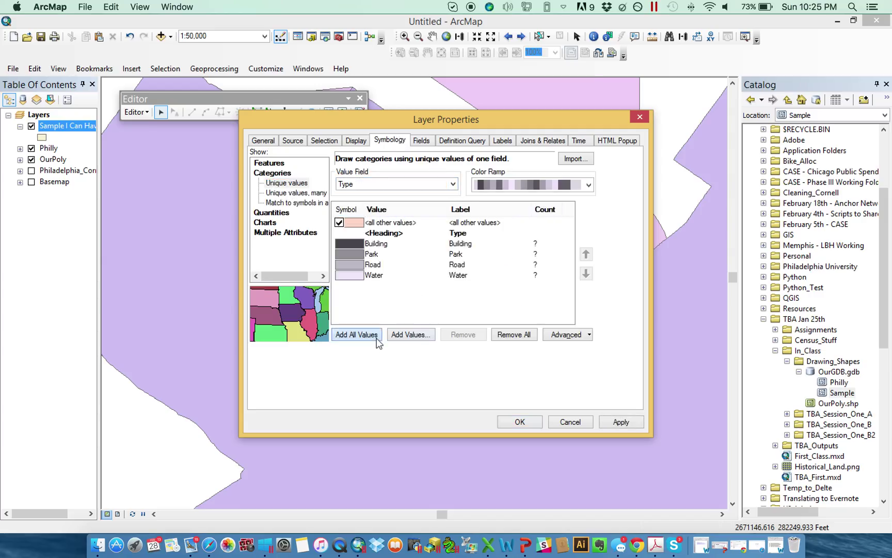
pyautogui.click(549, 185)
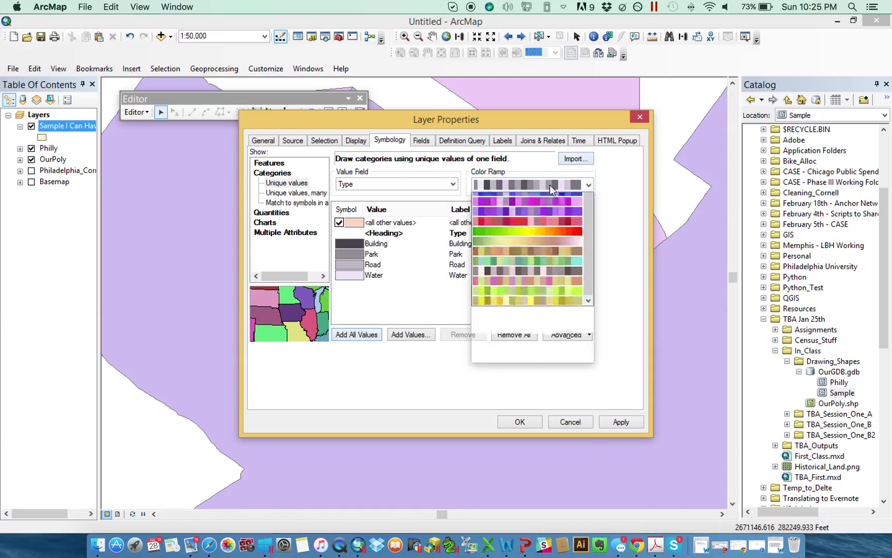
pyautogui.click(361, 247)
pyautogui.moveTo(331, 118); pyautogui.dragTo(514, 137)
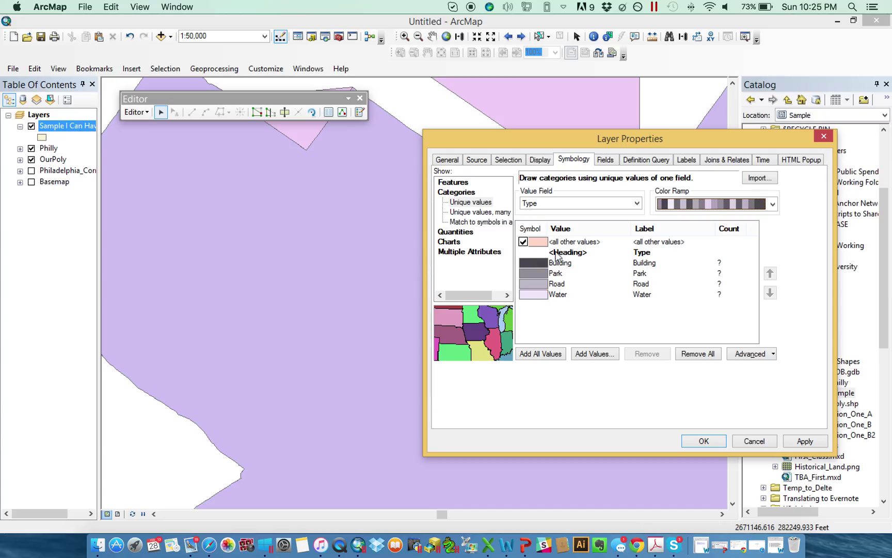
# Step: Give Building a grey fill and Park a green fill
pyautogui.doubleClick(533, 262)
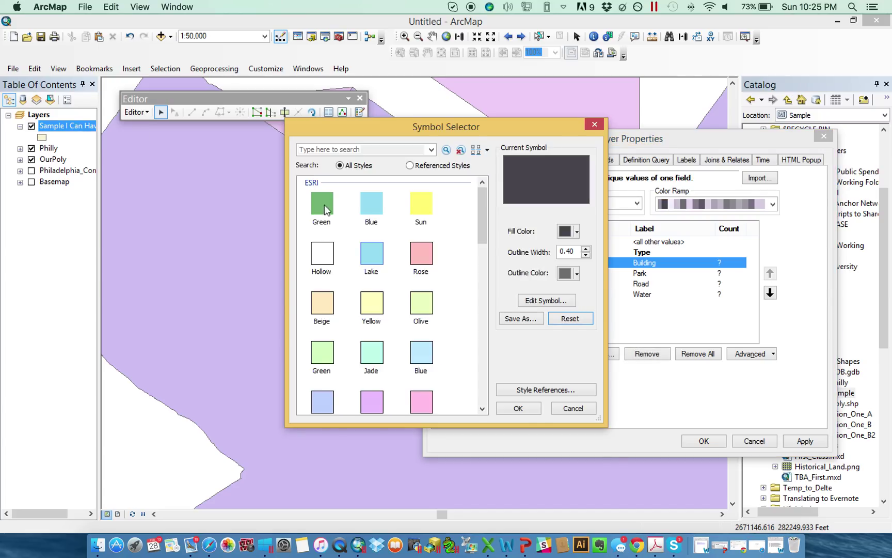
pyautogui.click(322, 203)
pyautogui.click(518, 407)
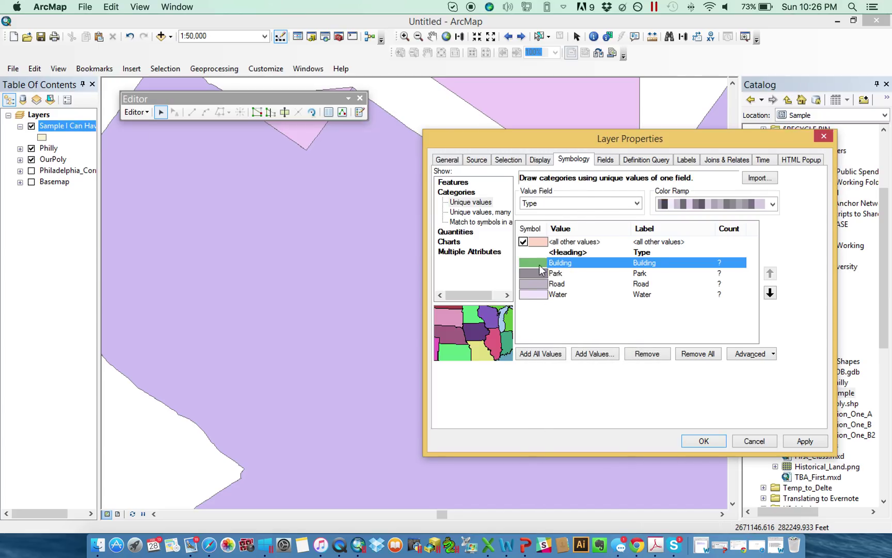
pyautogui.doubleClick(540, 264)
pyautogui.click(577, 231)
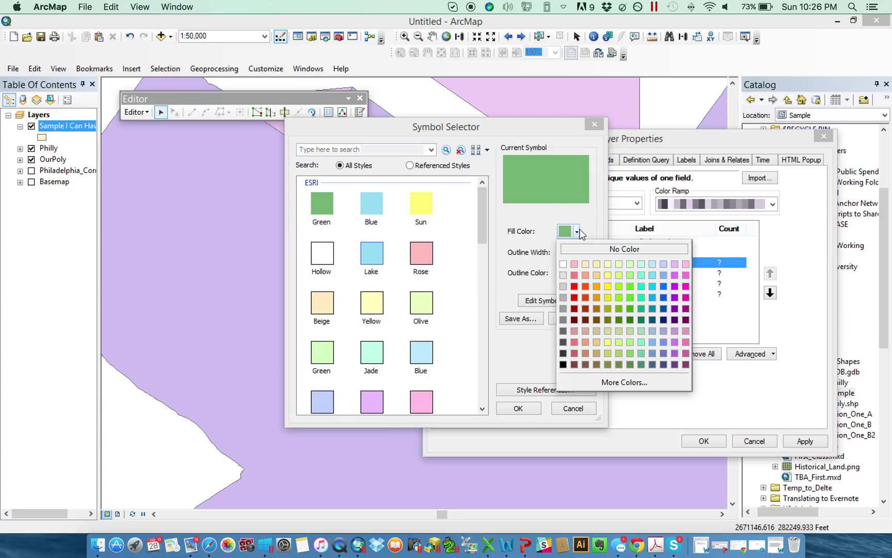
pyautogui.click(563, 309)
pyautogui.click(519, 408)
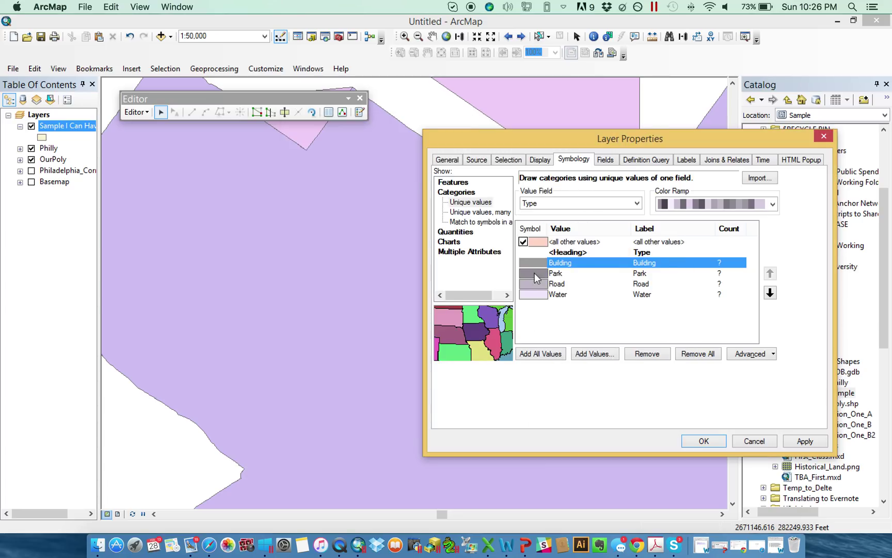
pyautogui.doubleClick(535, 273)
pyautogui.click(578, 232)
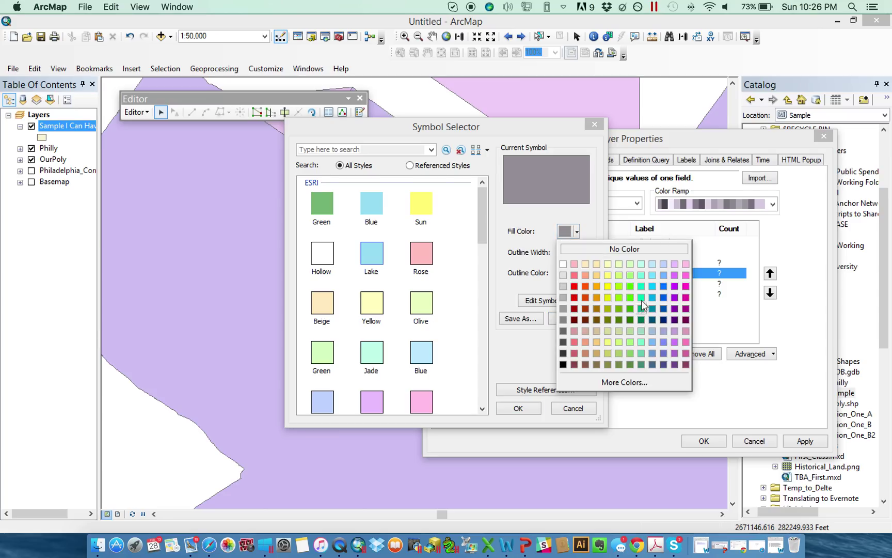
pyautogui.click(631, 308)
pyautogui.click(518, 410)
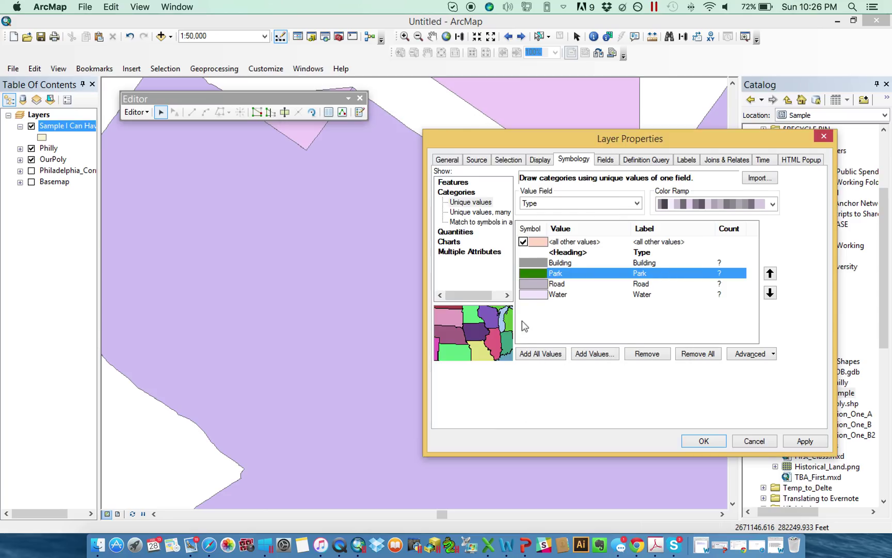
# Step: Make the Road fill light grey and change Building to dark grey
pyautogui.click(531, 285)
pyautogui.doubleClick(531, 285)
pyautogui.click(577, 231)
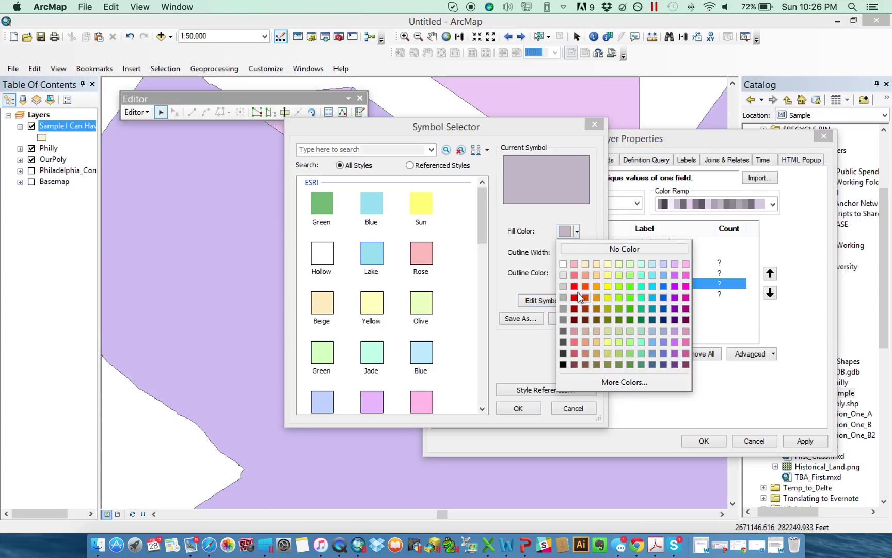
pyautogui.click(563, 288)
pyautogui.click(522, 409)
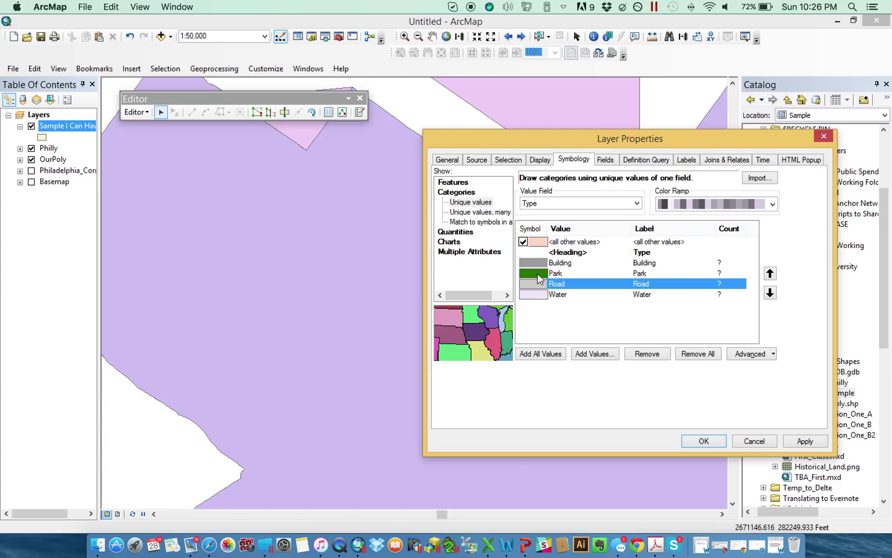
pyautogui.doubleClick(534, 263)
pyautogui.click(577, 232)
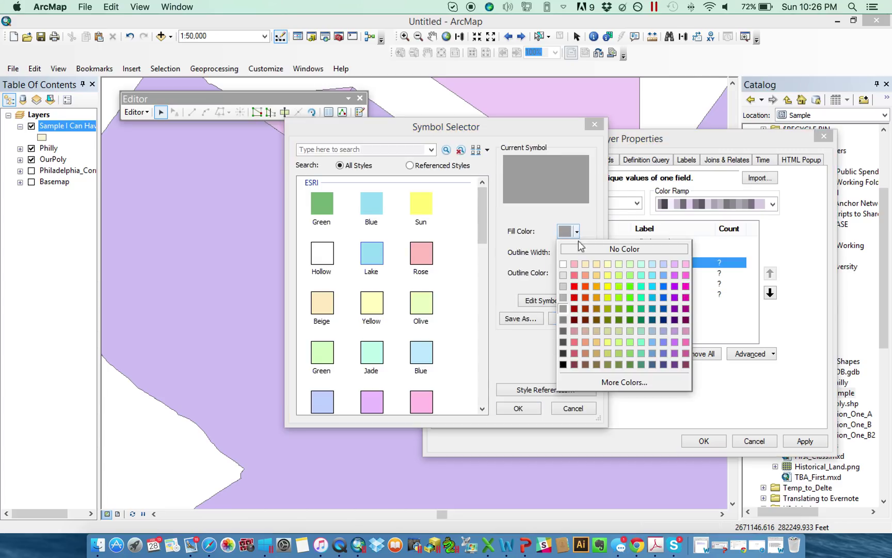
pyautogui.click(566, 319)
pyautogui.click(520, 409)
# Step: Give Water a cyan fill and apply the category symbology
pyautogui.doubleClick(539, 298)
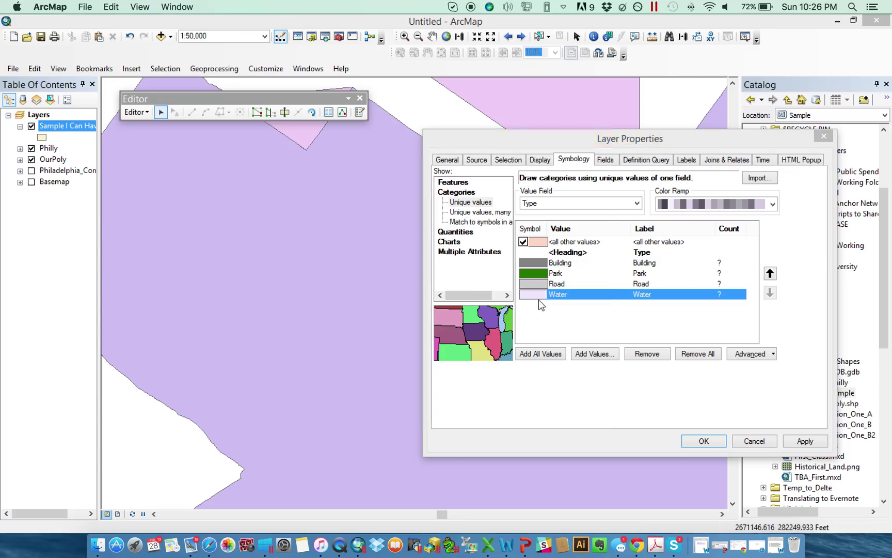
pyautogui.click(565, 233)
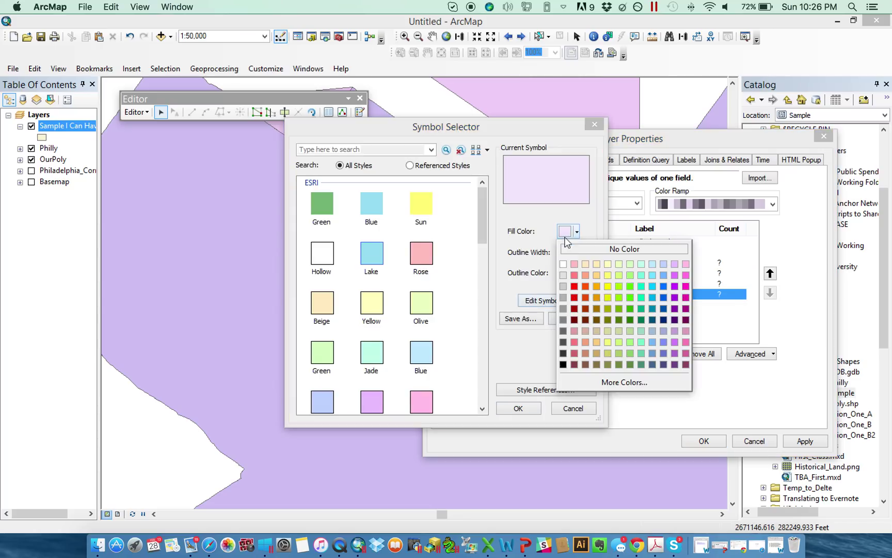
pyautogui.click(644, 298)
pyautogui.click(568, 232)
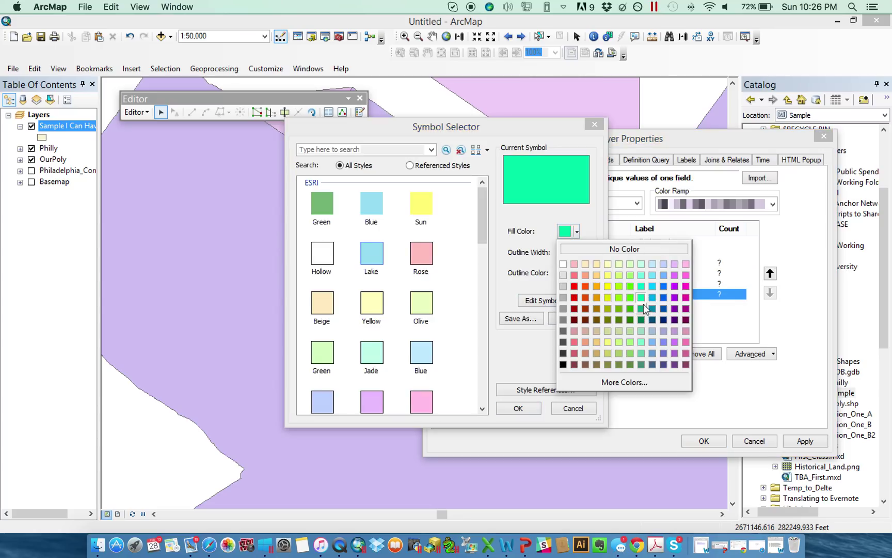
pyautogui.click(650, 299)
pyautogui.click(535, 408)
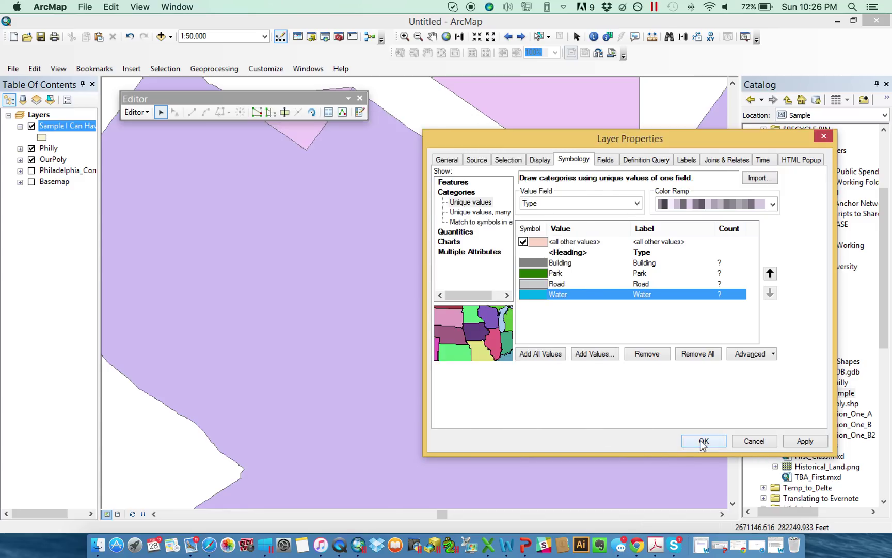
pyautogui.click(703, 441)
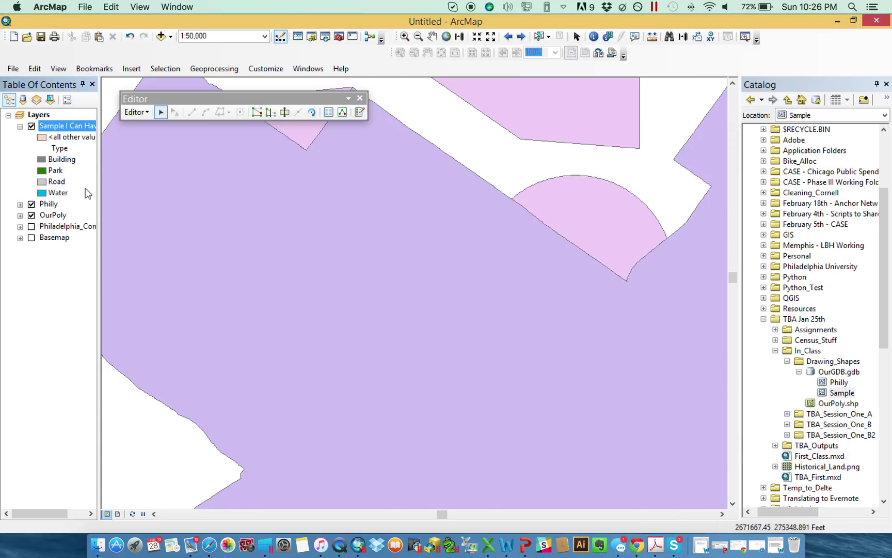
# Step: Hide the Philly and OurPoly layers and turn on the Basemap
pyautogui.click(32, 204)
pyautogui.click(31, 214)
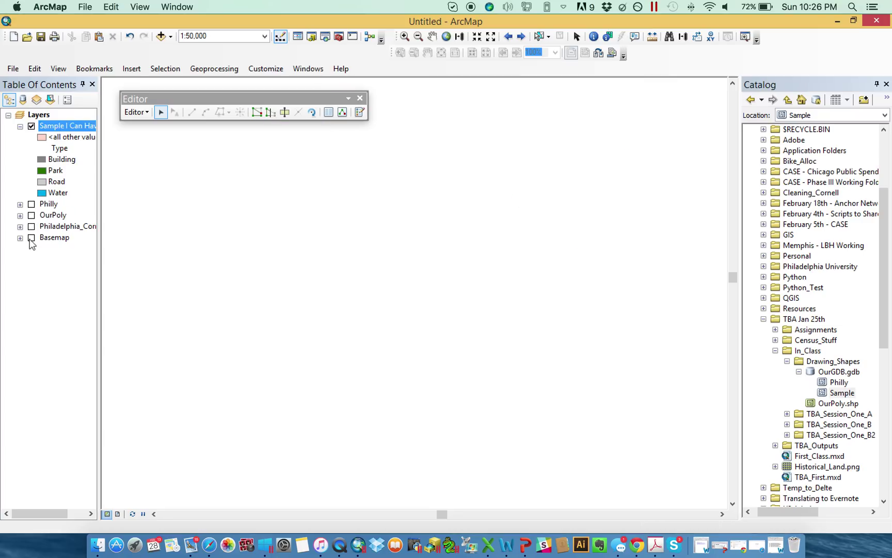
pyautogui.click(31, 237)
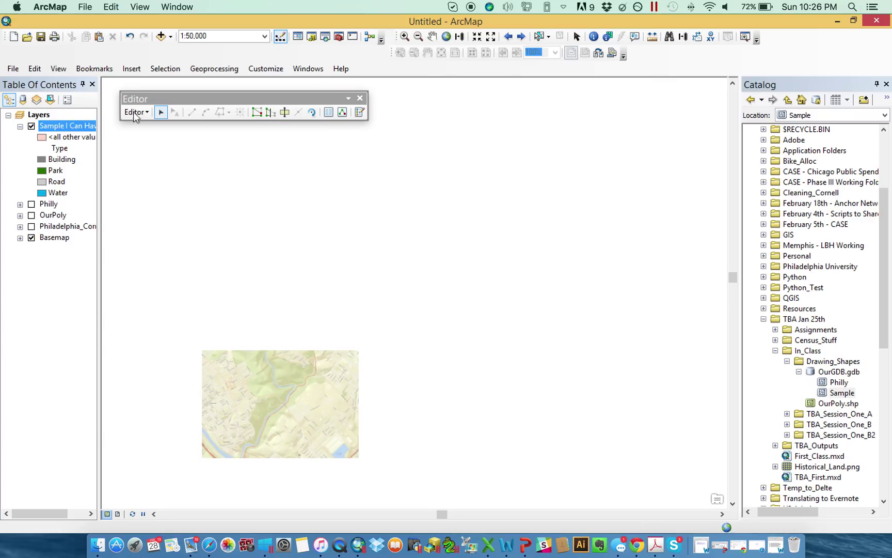
# Step: Start editing the Sample layer and show the Create Features panel
pyautogui.rightClick(70, 129)
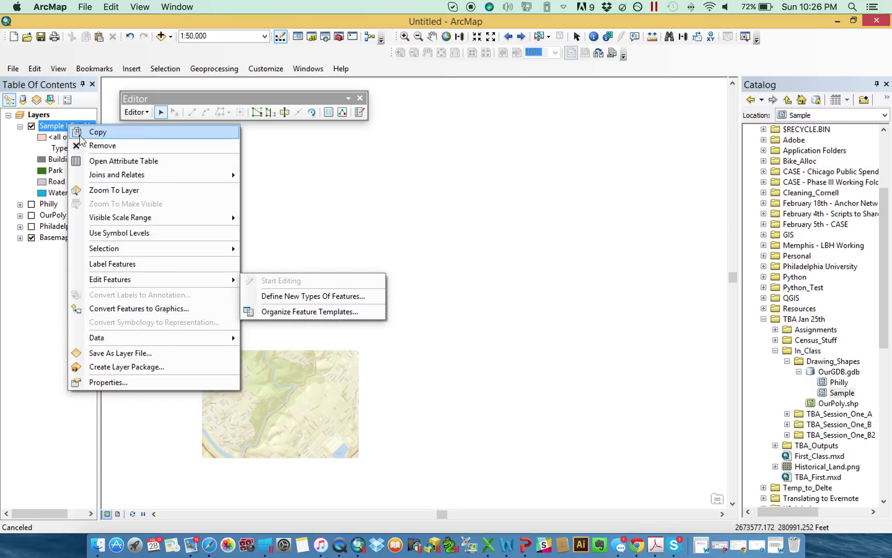
pyautogui.click(136, 112)
pyautogui.click(158, 139)
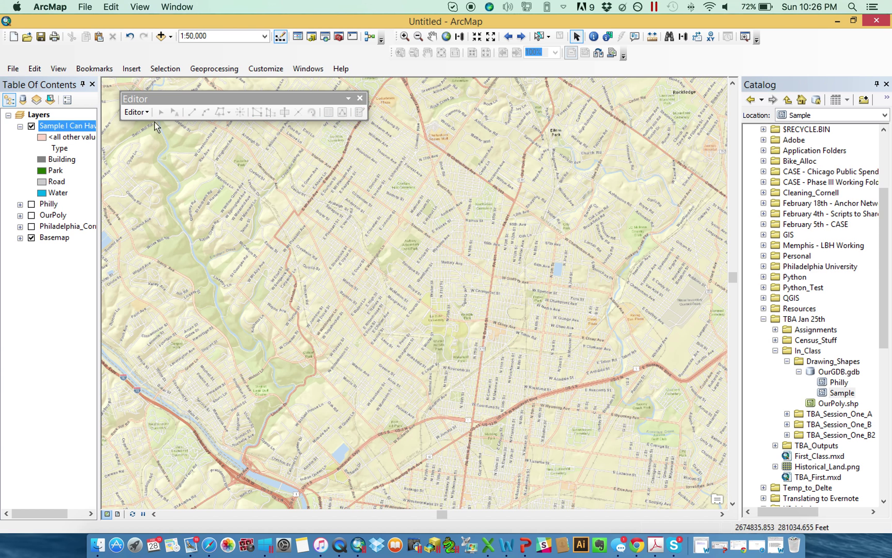
pyautogui.rightClick(80, 127)
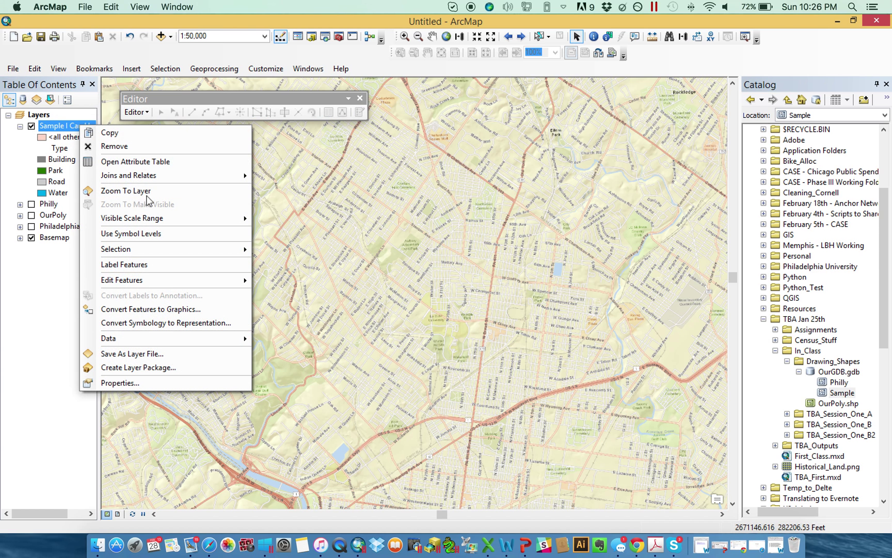
pyautogui.moveTo(186, 279)
pyautogui.click(297, 284)
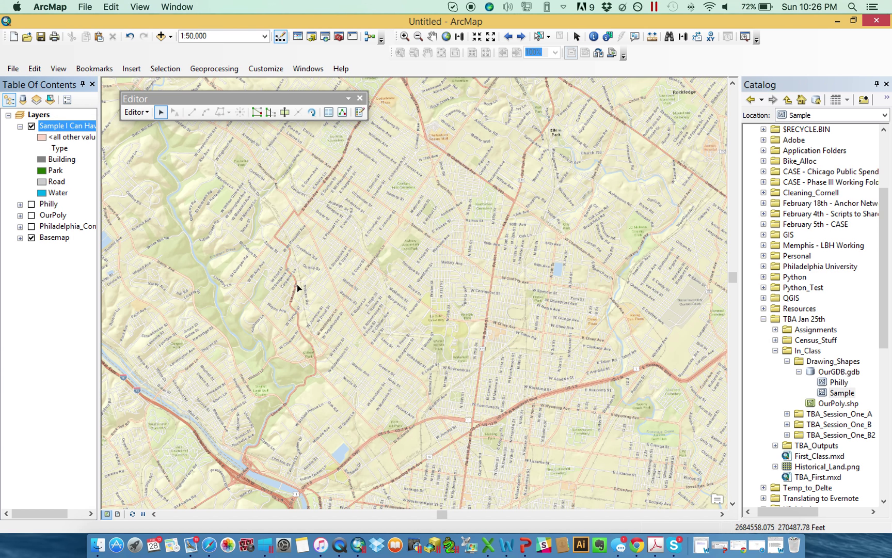
pyautogui.click(359, 112)
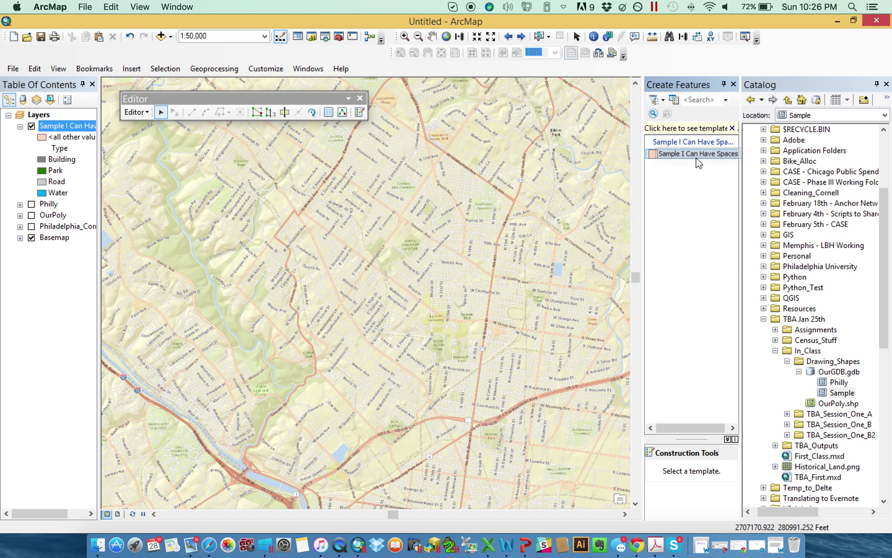
# Step: Generate Building, Park, Road and Water templates for Sample and delete the generic Sample I Can Have Spaces template
pyautogui.click(673, 100)
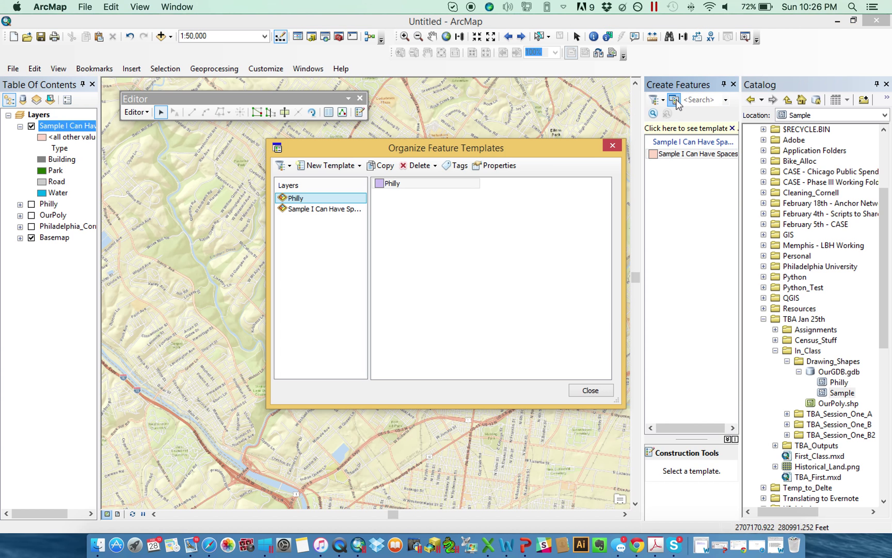
pyautogui.click(320, 209)
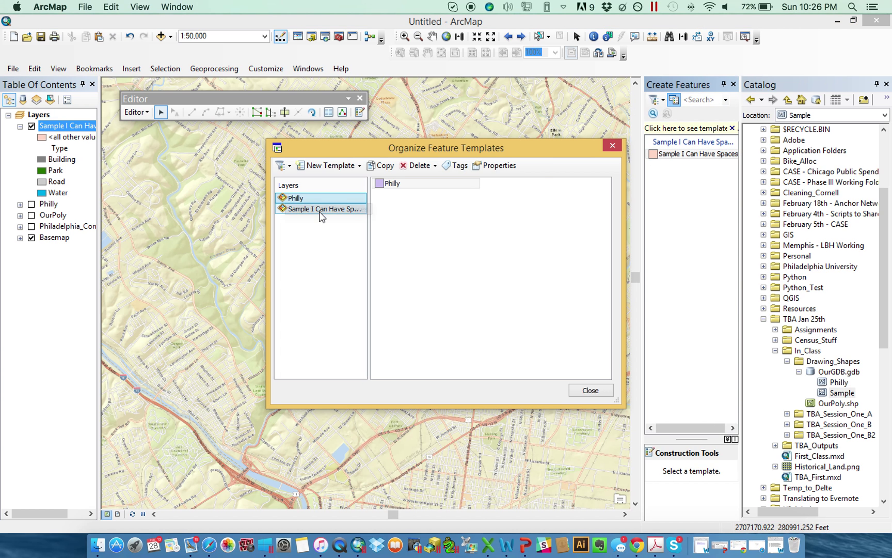
pyautogui.click(330, 165)
pyautogui.click(507, 373)
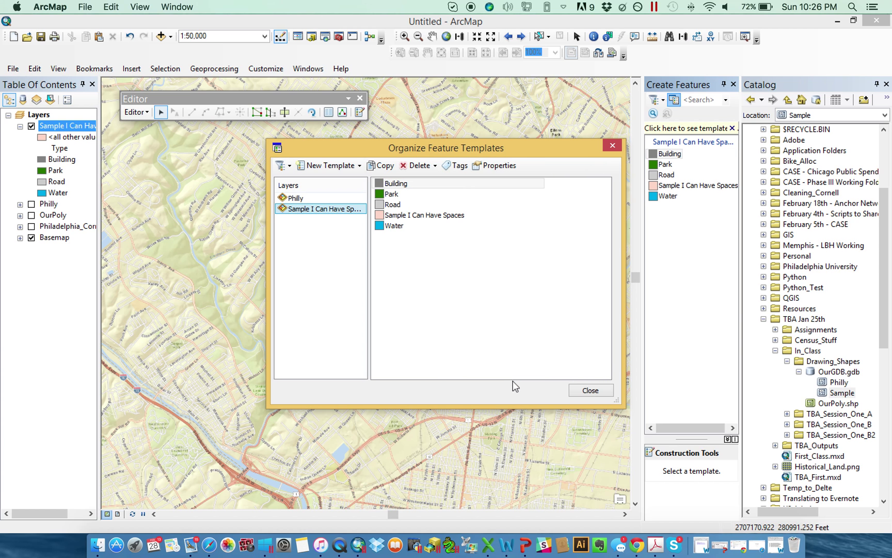
pyautogui.click(412, 217)
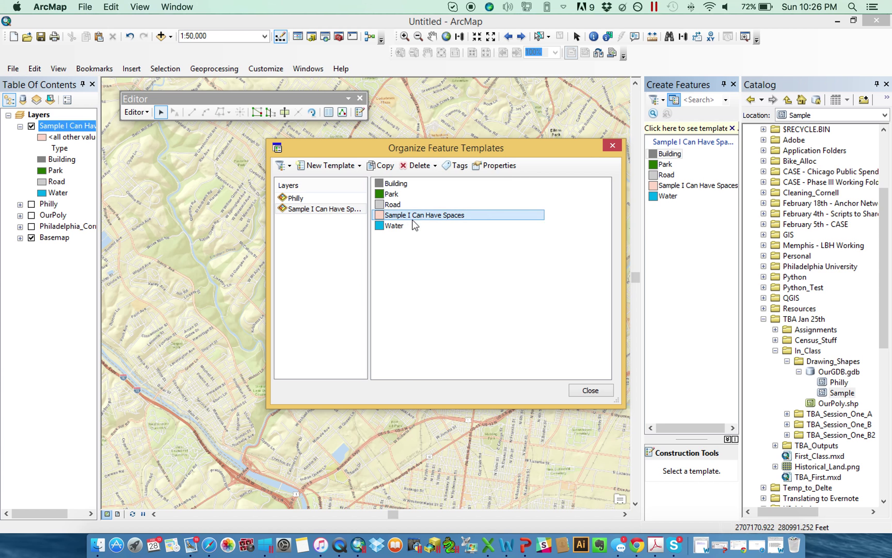
pyautogui.click(417, 167)
pyautogui.click(591, 391)
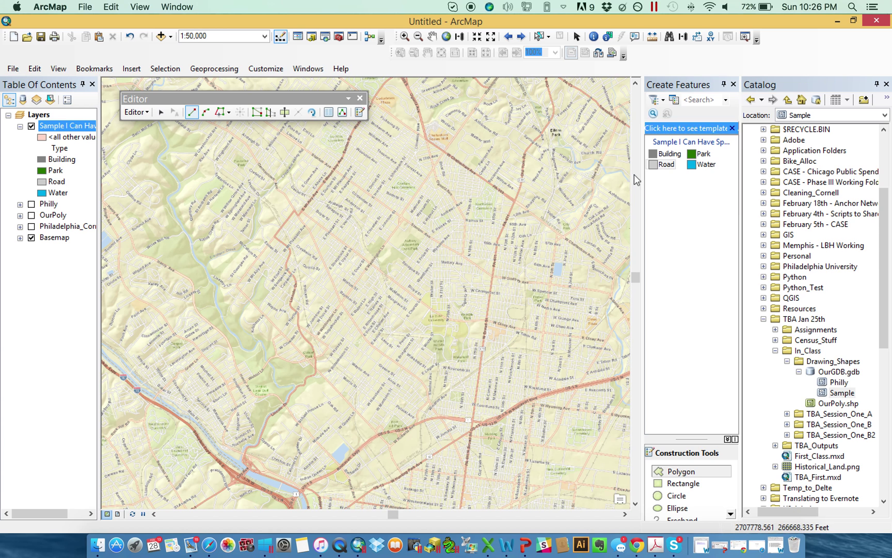
# Step: Draw a Park polygon outlining the wooded area in the map's southwest
pyautogui.click(702, 154)
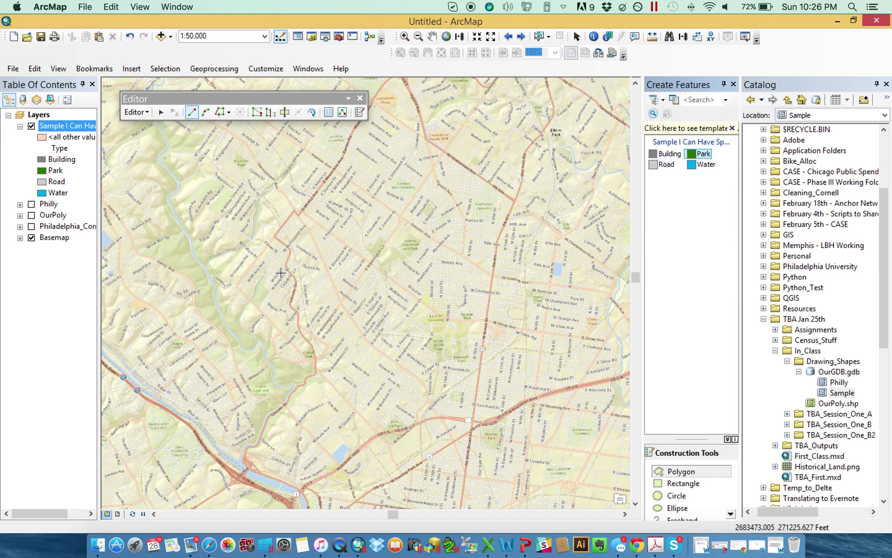
pyautogui.press('Right')
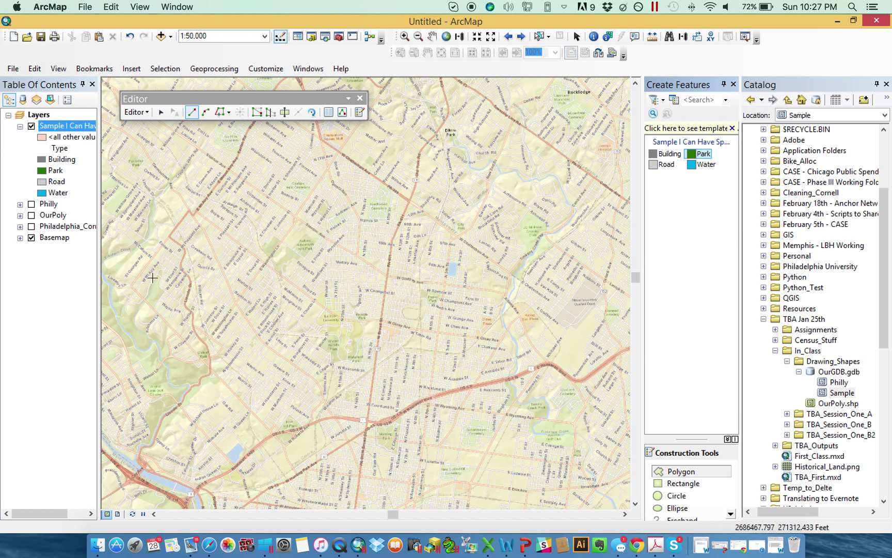
pyautogui.press('Right')
pyautogui.click(157, 339)
pyautogui.click(136, 360)
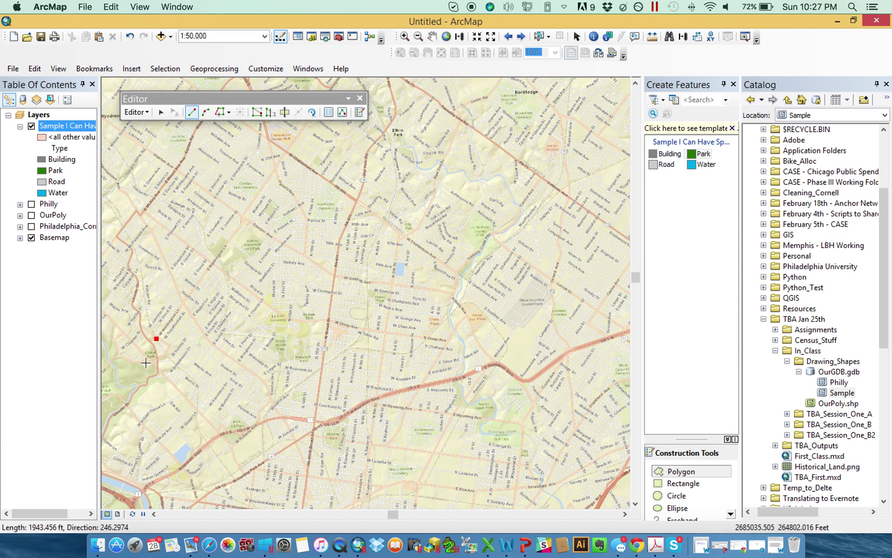
pyautogui.click(119, 356)
pyautogui.click(114, 356)
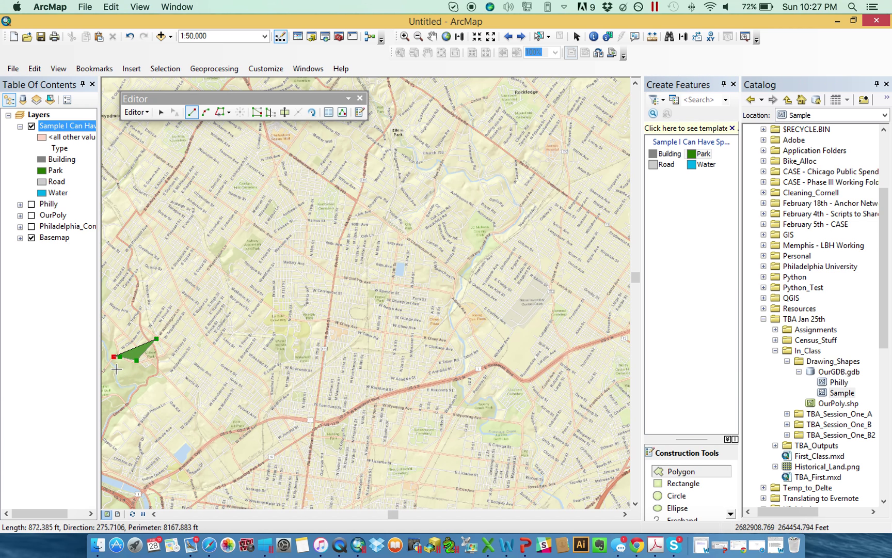
pyautogui.click(115, 368)
pyautogui.click(118, 377)
pyautogui.click(125, 383)
pyautogui.click(142, 385)
pyautogui.click(156, 377)
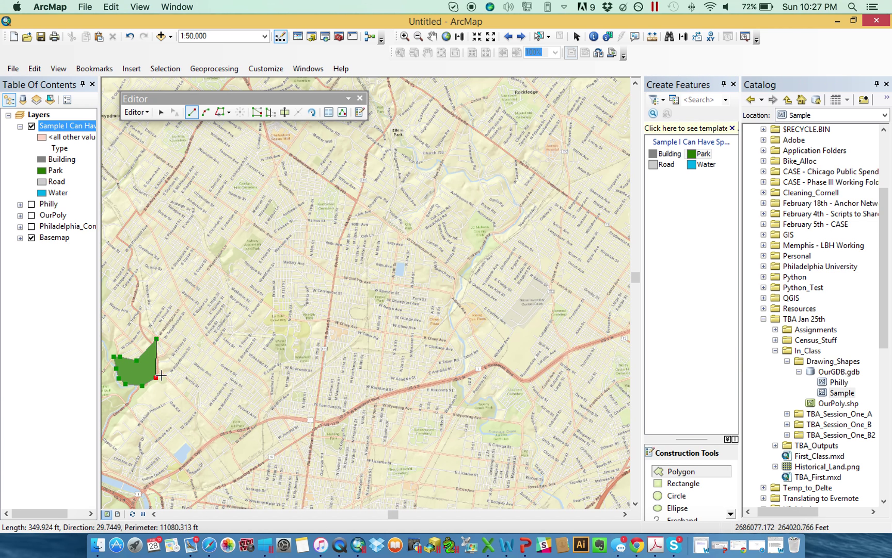
pyautogui.doubleClick(160, 377)
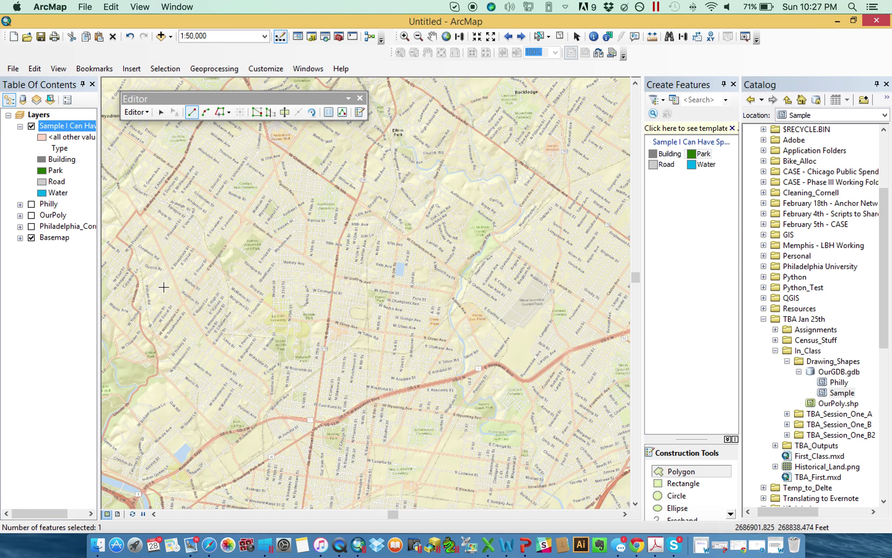
# Step: Turn off the basemap and check the new feature's Park type in the attribute table
pyautogui.hscroll(1, 18, 253)
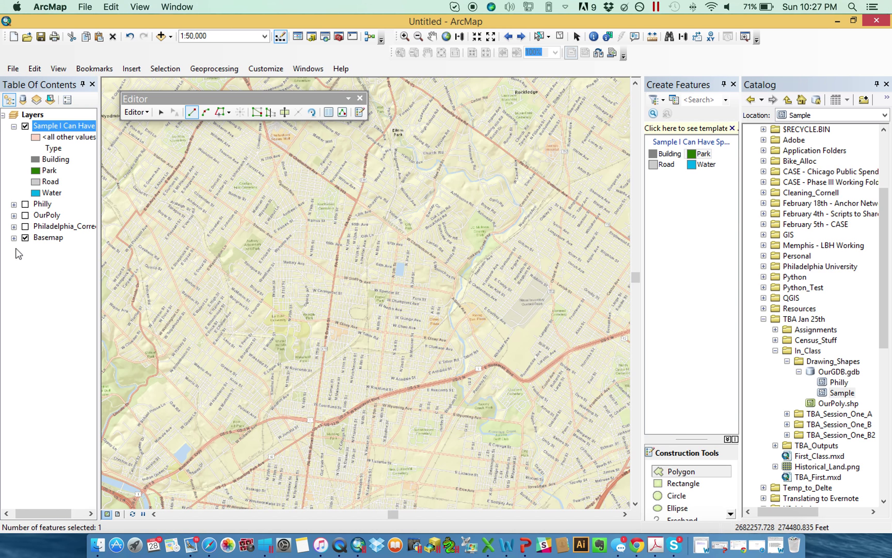
pyautogui.click(14, 238)
pyautogui.click(46, 237)
pyautogui.click(87, 124)
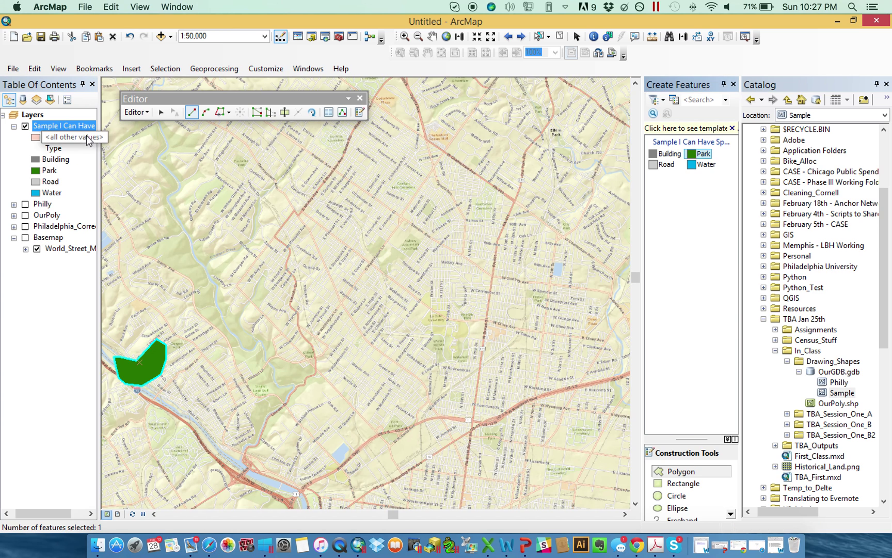
pyautogui.click(26, 238)
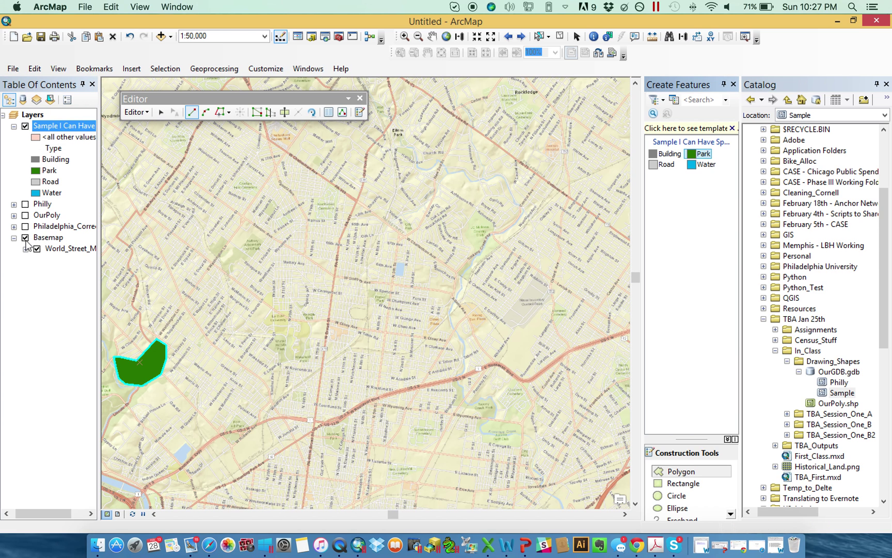
pyautogui.click(26, 238)
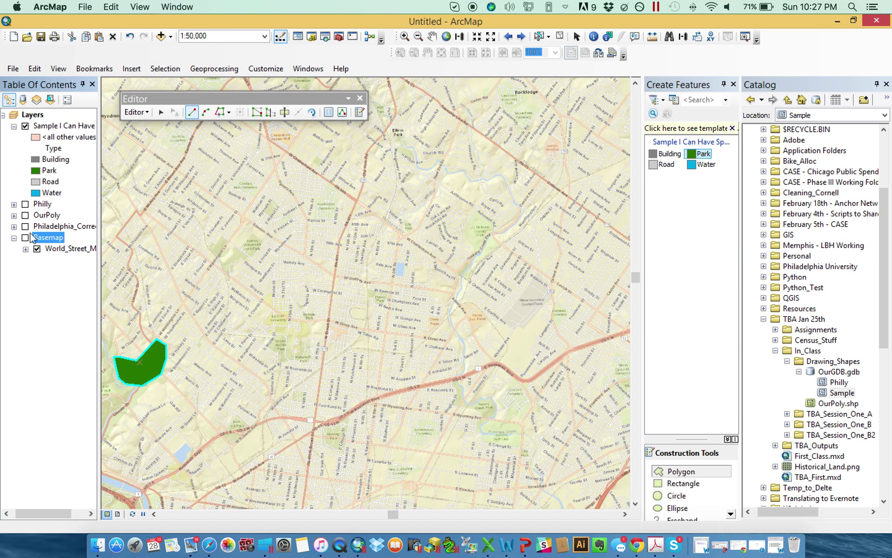
pyautogui.rightClick(66, 126)
pyautogui.click(96, 164)
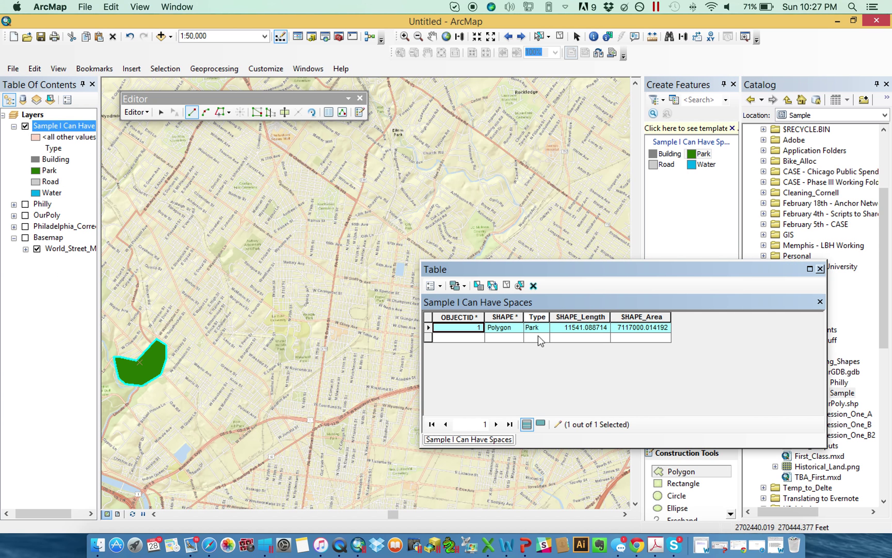
pyautogui.click(819, 269)
pyautogui.click(702, 164)
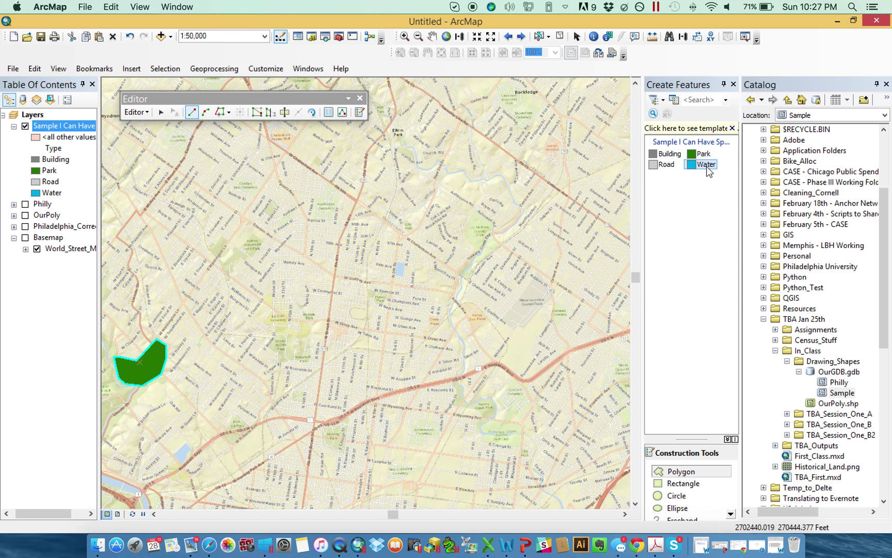
# Step: Sketch a cyan Water polygon on the map with the Water template
pyautogui.click(296, 219)
pyautogui.click(307, 244)
pyautogui.click(315, 270)
pyautogui.click(315, 285)
pyautogui.scroll(-1, 315, 285)
pyautogui.click(309, 334)
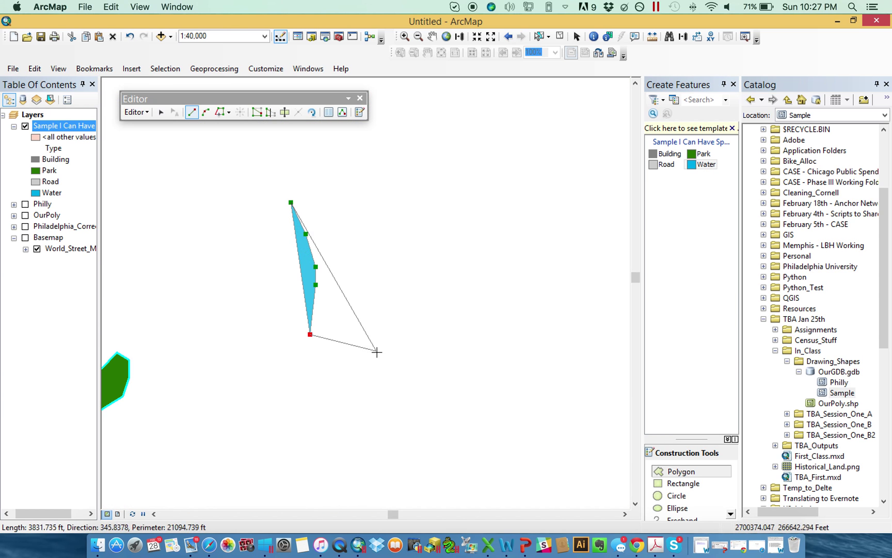
pyautogui.click(377, 351)
pyautogui.click(357, 292)
pyautogui.doubleClick(322, 205)
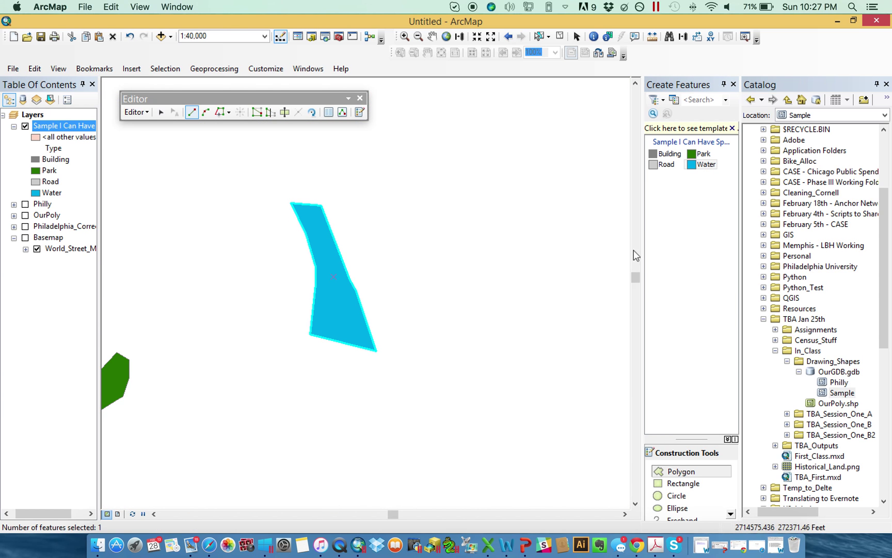
# Step: Confirm the new Water row in the Sample layer's attribute table
pyautogui.rightClick(91, 126)
pyautogui.click(119, 160)
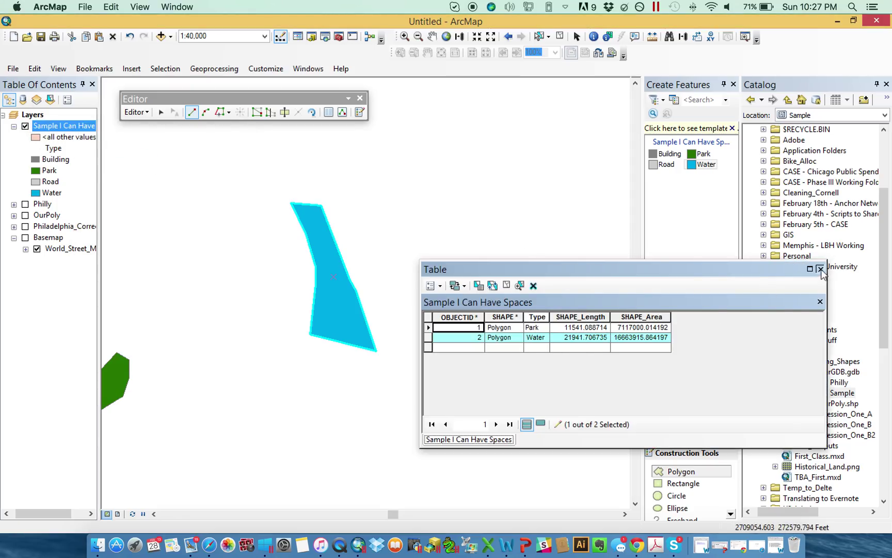
pyautogui.click(820, 269)
# Step: Sketch a large light grey polygon with the Road template
pyautogui.click(665, 164)
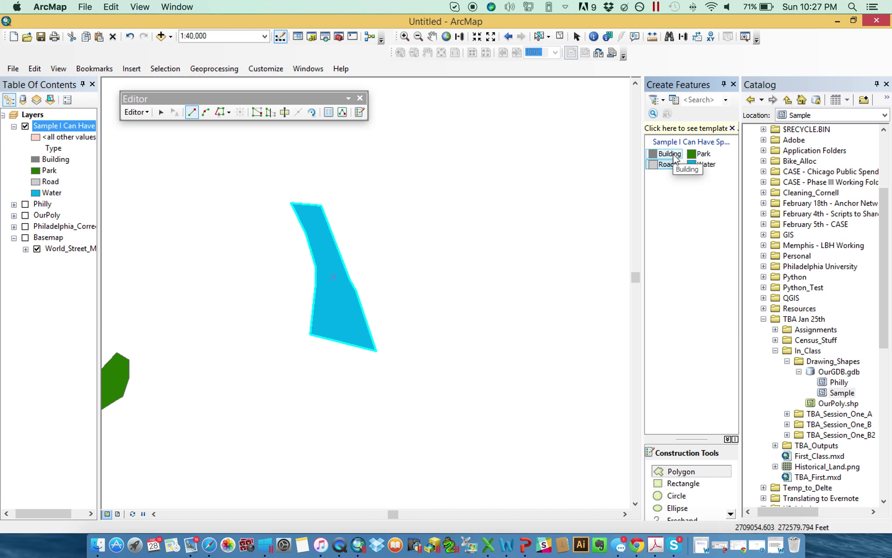
pyautogui.click(471, 294)
pyautogui.click(463, 351)
pyautogui.click(411, 393)
pyautogui.click(501, 421)
pyautogui.click(525, 385)
pyautogui.click(514, 325)
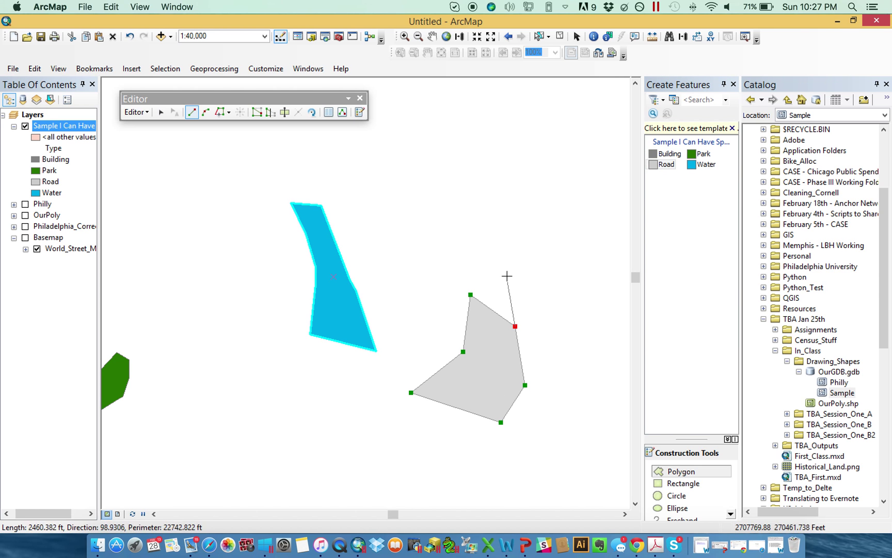
pyautogui.click(505, 270)
pyautogui.click(499, 255)
pyautogui.click(473, 241)
pyautogui.doubleClick(438, 255)
pyautogui.scroll(-2, 439, 255)
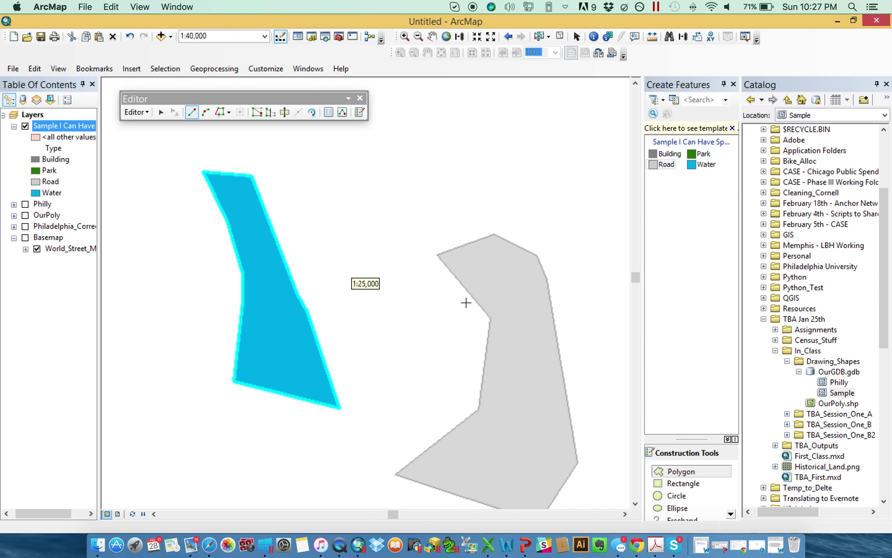
pyautogui.doubleClick(411, 311)
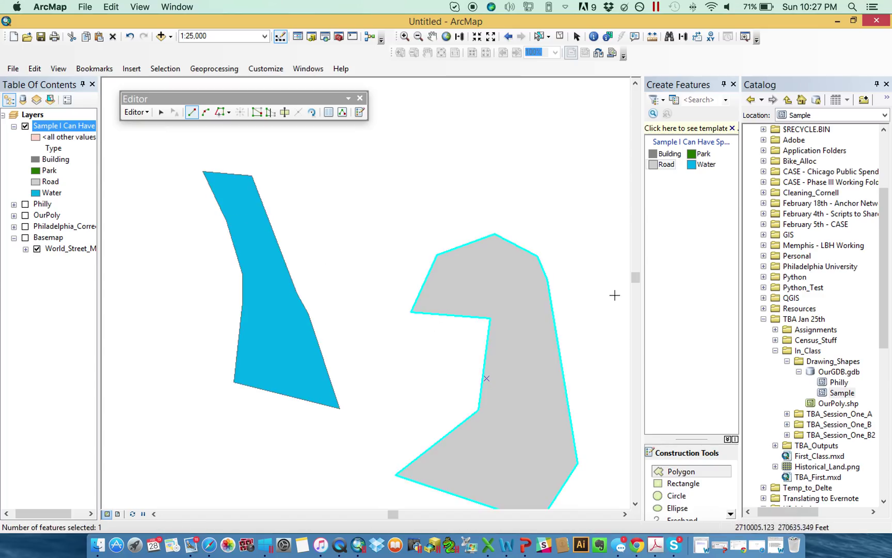
pyautogui.rightClick(60, 126)
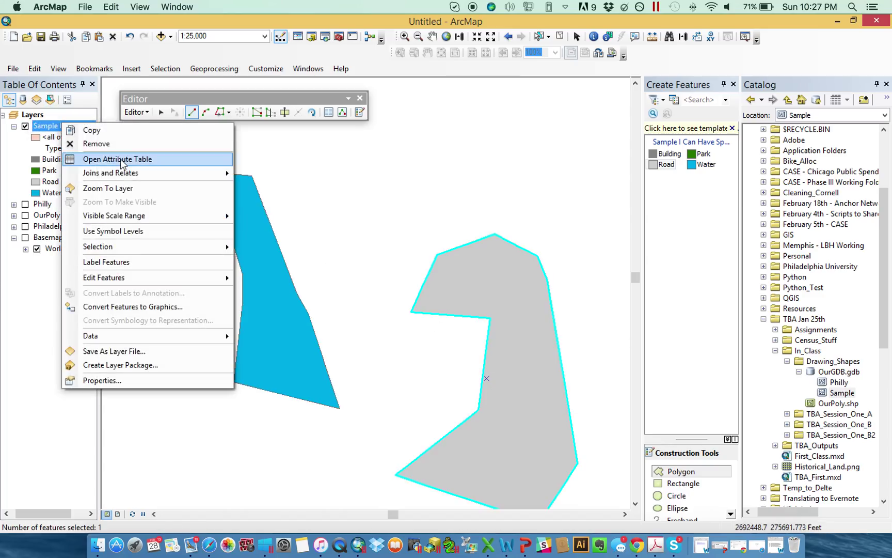
# Step: Change row 3's Type to Building in the Sample attribute table
pyautogui.click(122, 160)
pyautogui.moveTo(528, 275); pyautogui.dragTo(676, 200)
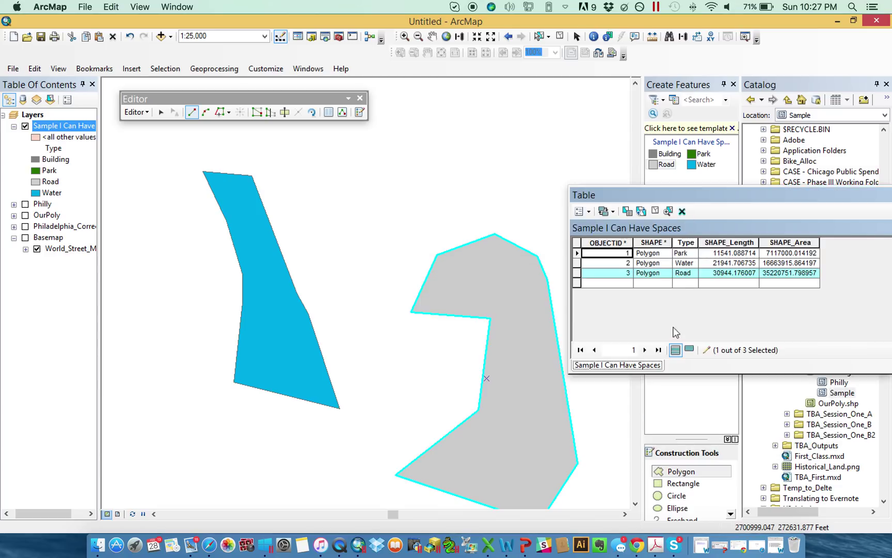
pyautogui.click(692, 275)
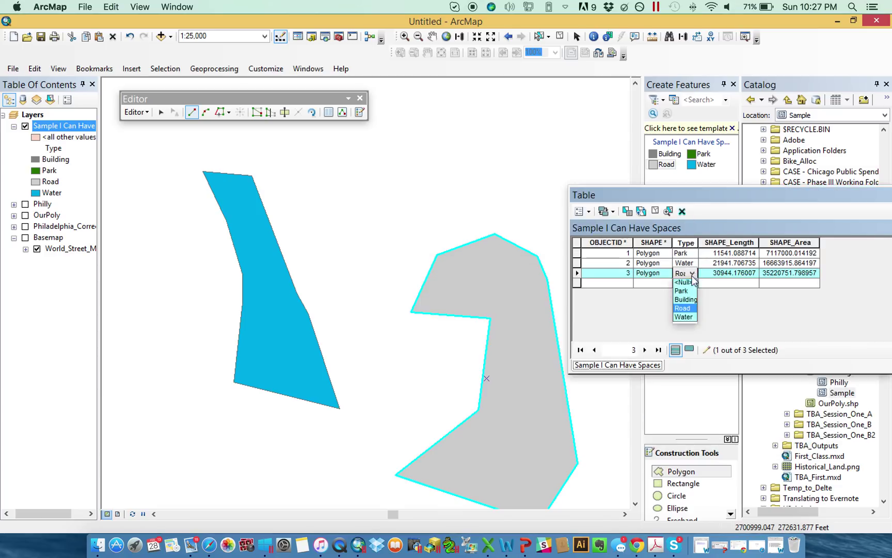
pyautogui.click(686, 303)
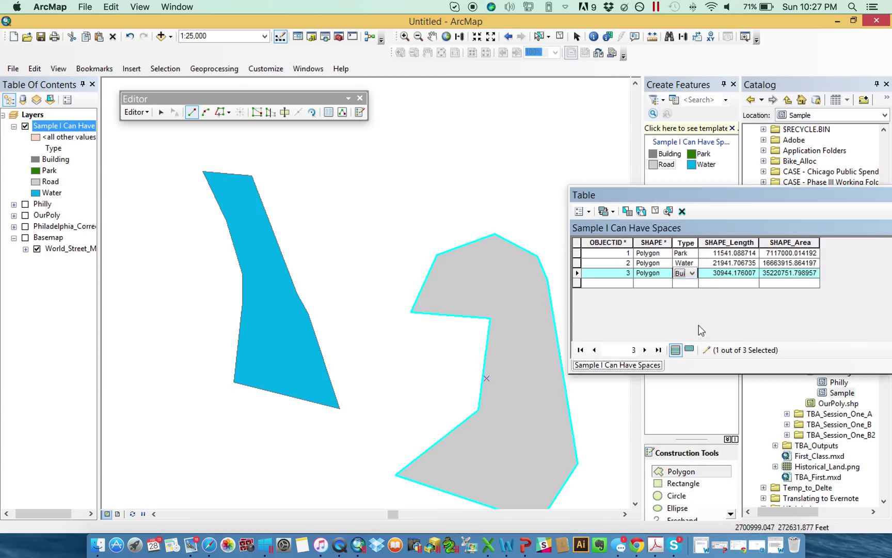
pyautogui.moveTo(872, 199); pyautogui.dragTo(642, 170)
pyautogui.click(853, 177)
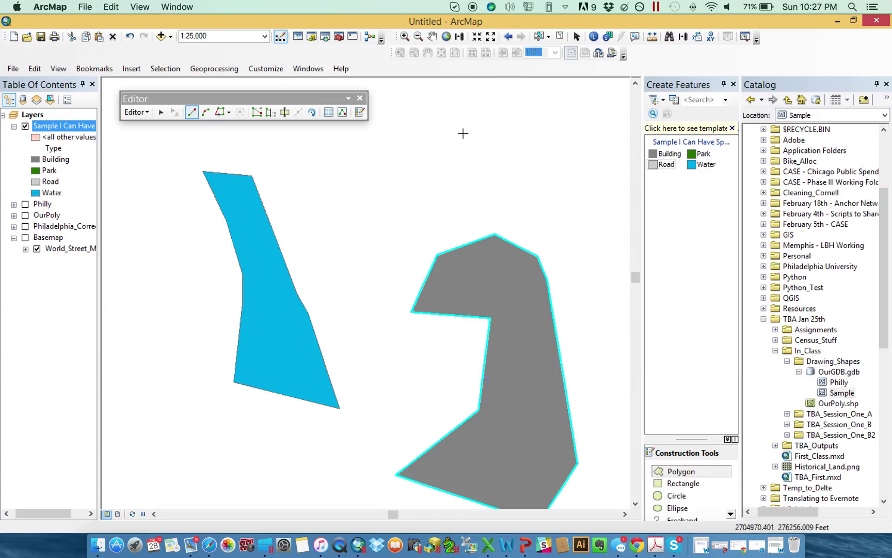
# Step: Sketch a small new polygon near the top of the map
pyautogui.click(463, 132)
pyautogui.click(448, 149)
pyautogui.click(528, 175)
pyautogui.click(544, 177)
pyautogui.click(521, 123)
pyautogui.doubleClick(485, 118)
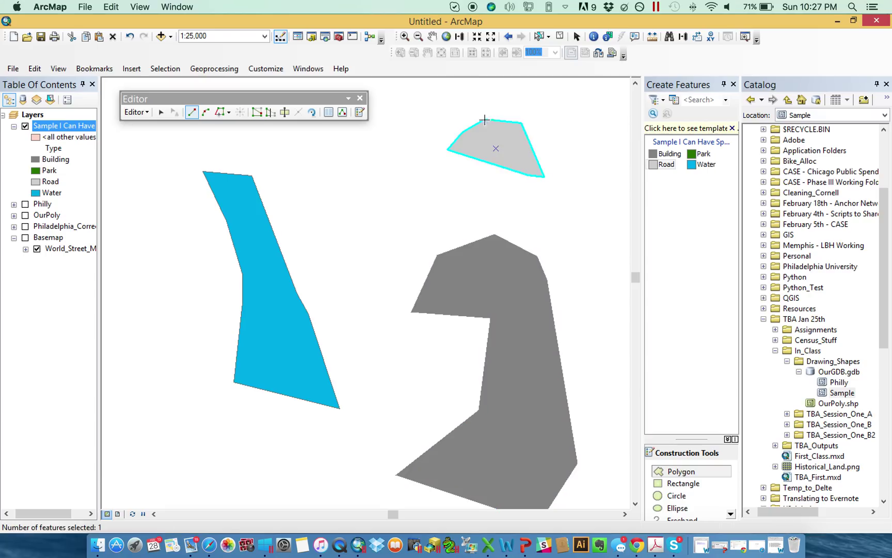
# Step: Set row 4's Type to Water so the small polygon turns cyan
pyautogui.rightClick(89, 125)
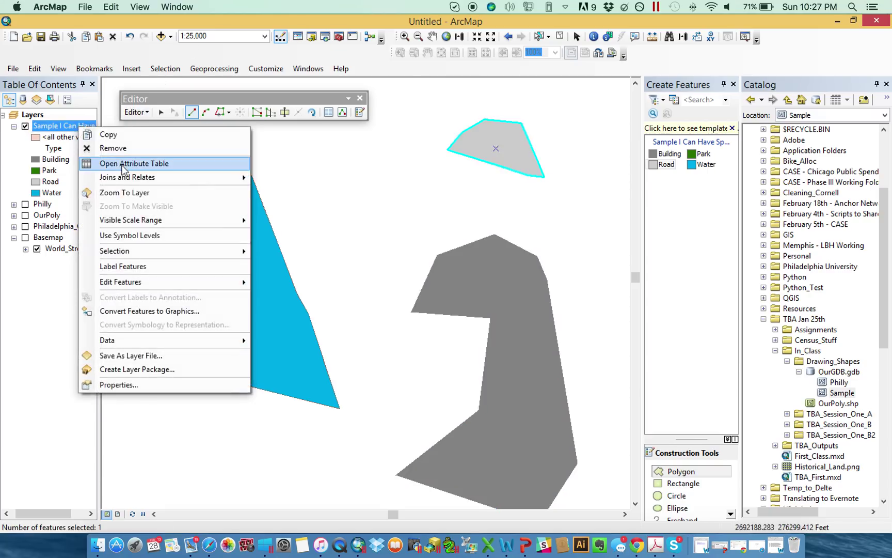
pyautogui.click(157, 106)
pyautogui.click(573, 272)
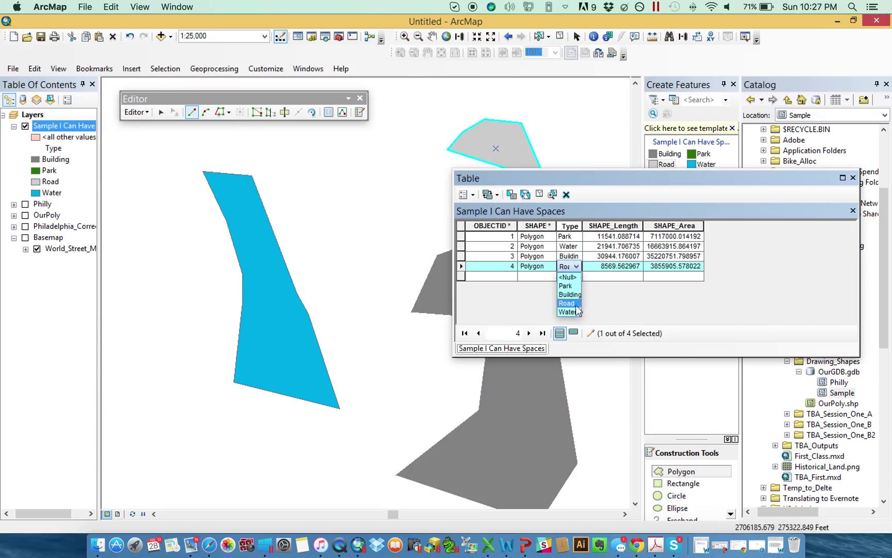
pyautogui.click(569, 309)
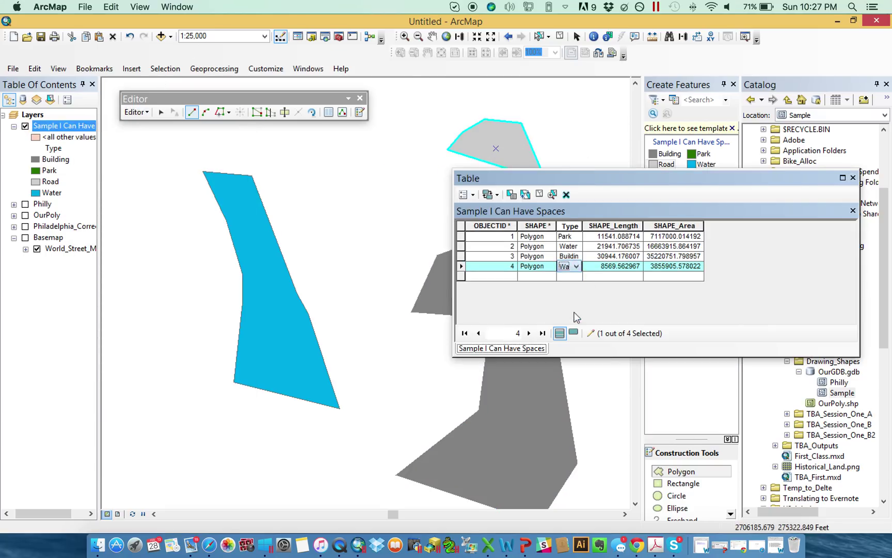
pyautogui.click(854, 177)
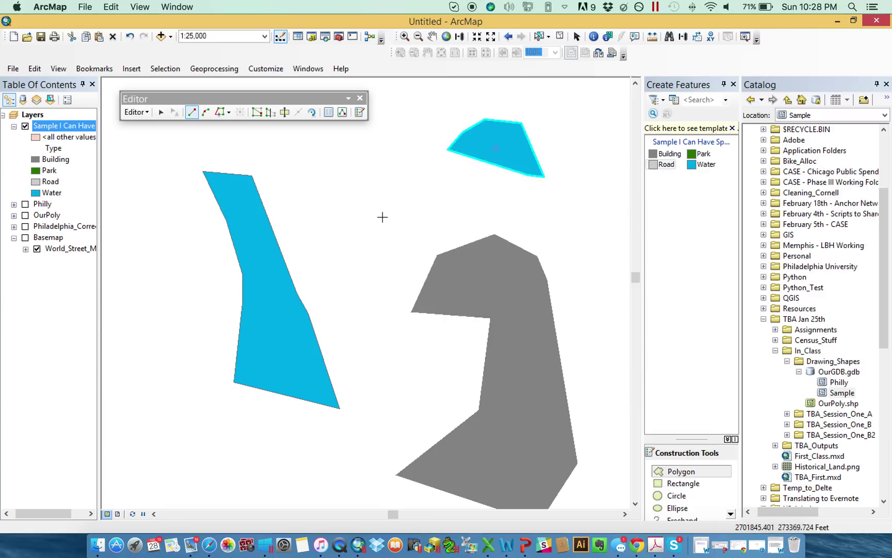